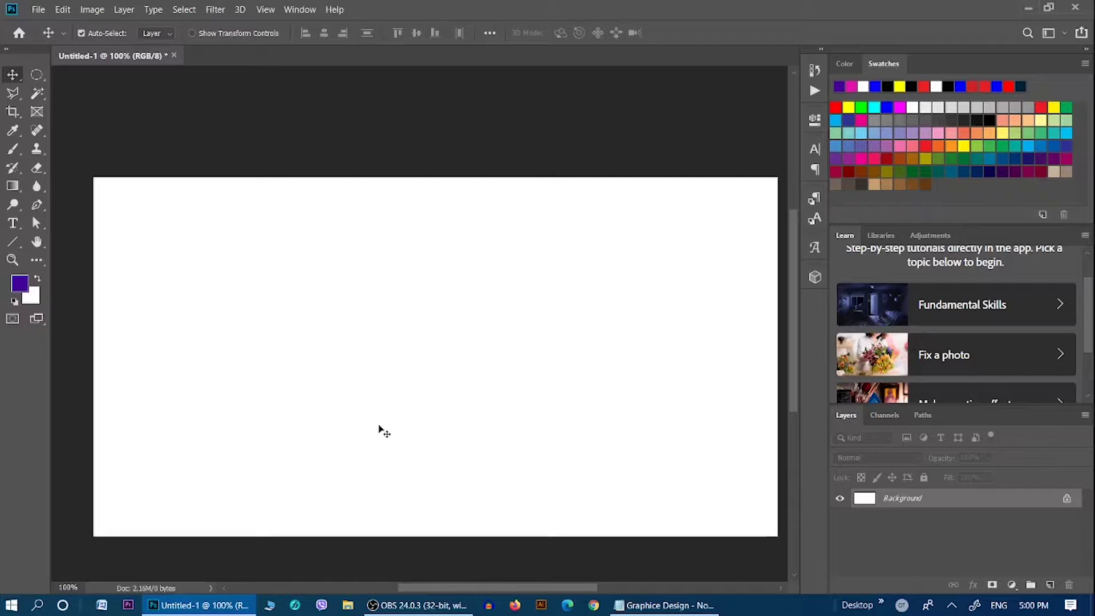
- Zoom into the canvas and draw a text box on its left side
key("z")
left_click(426, 354)
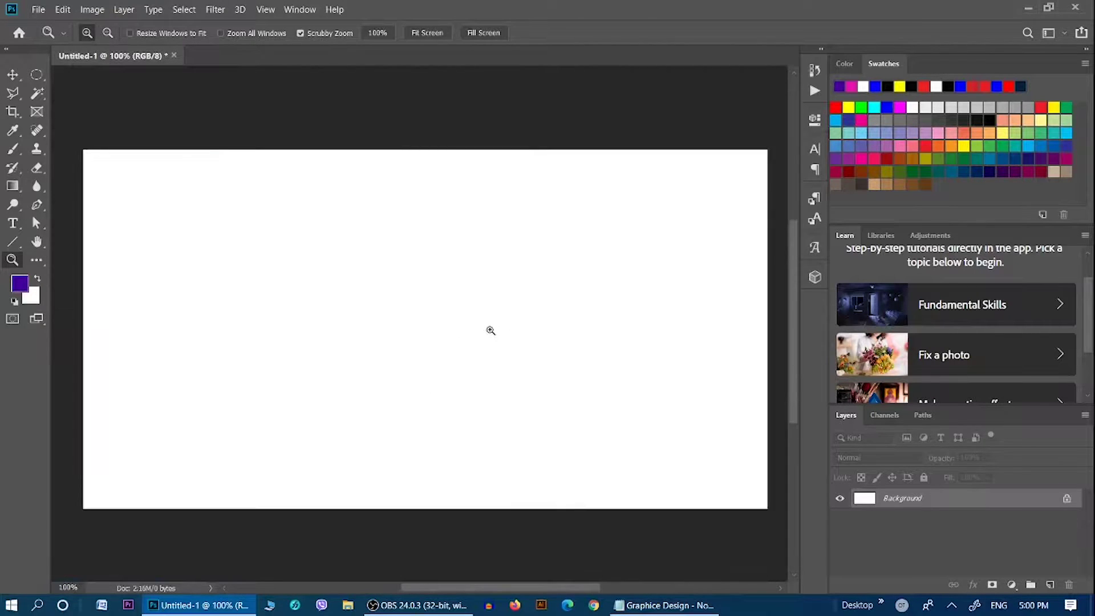
key("v")
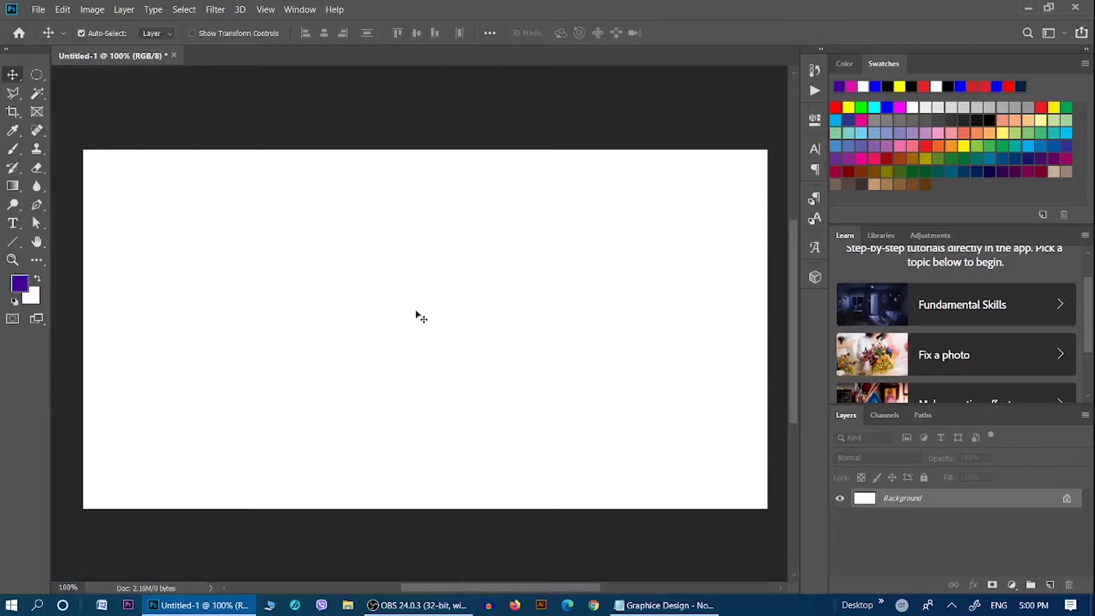
key("ctrl+a")
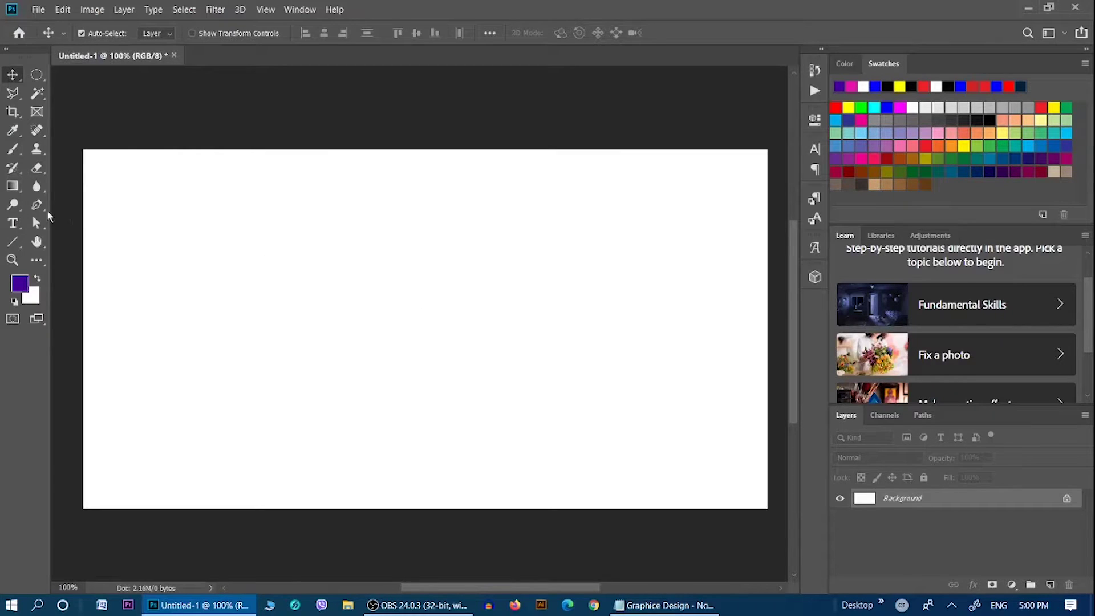
left_click(13, 224)
left_click_drag(147, 239, 470, 366)
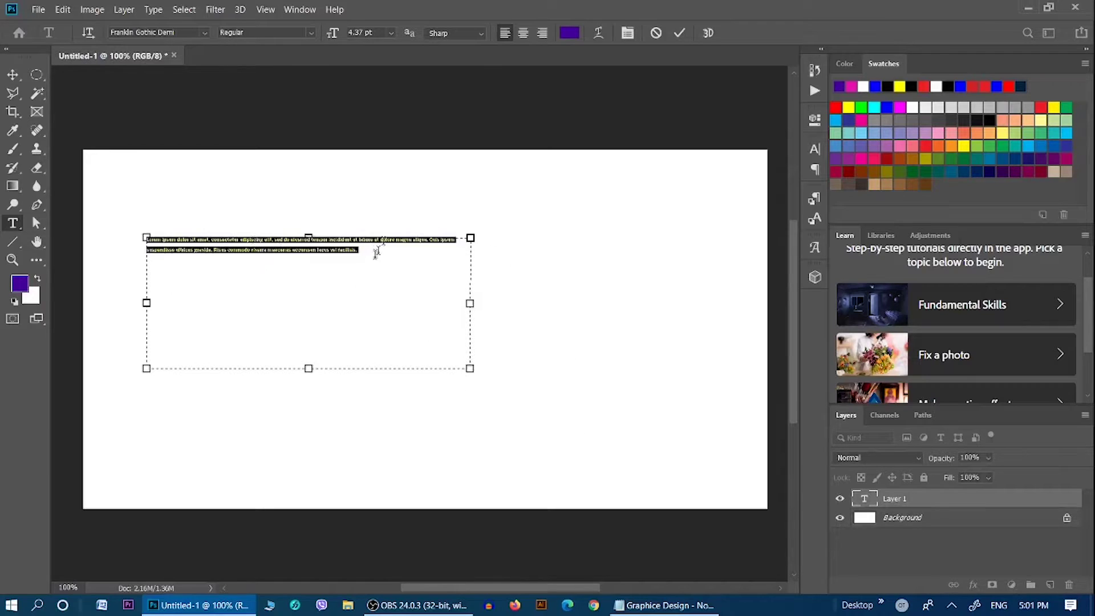
- Copy the graphic design paragraph from the Notepad notes and paste it into the text box
left_click(664, 605)
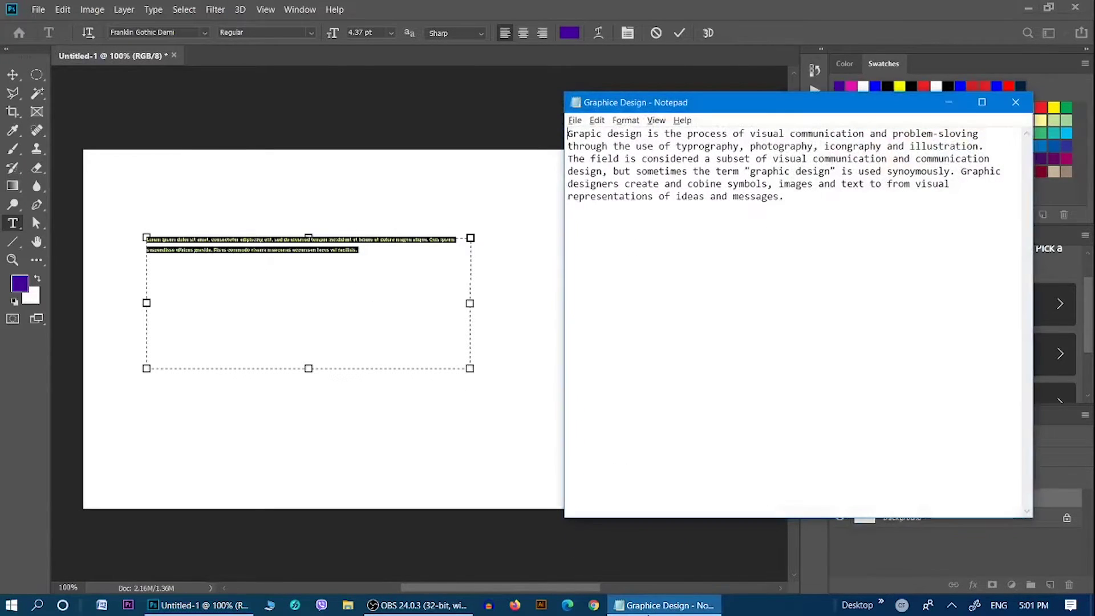
left_click(672, 205)
key("ctrl+a")
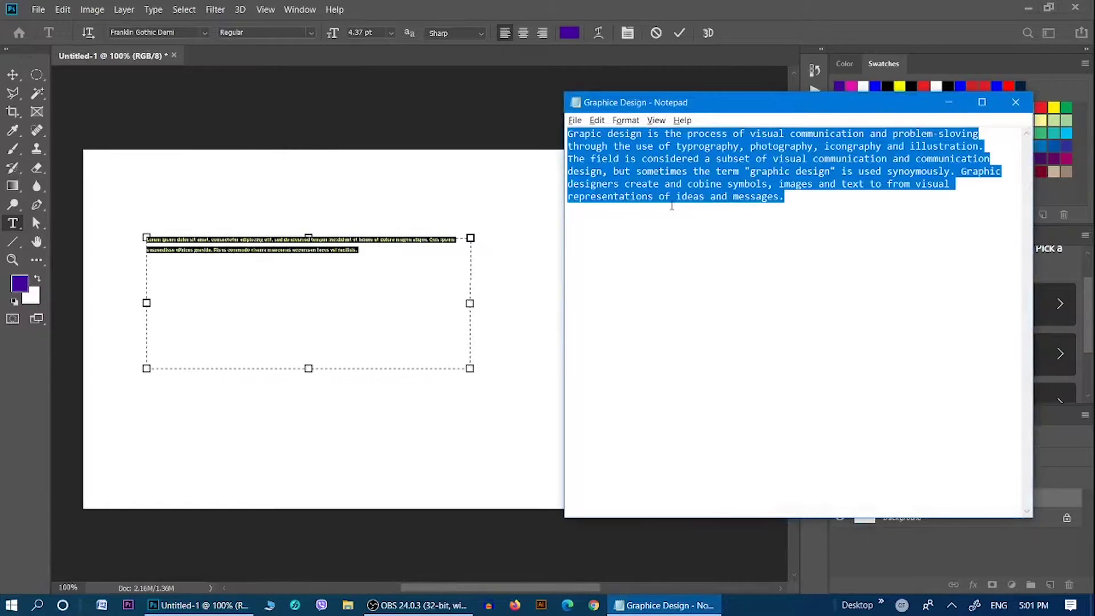
left_click(949, 102)
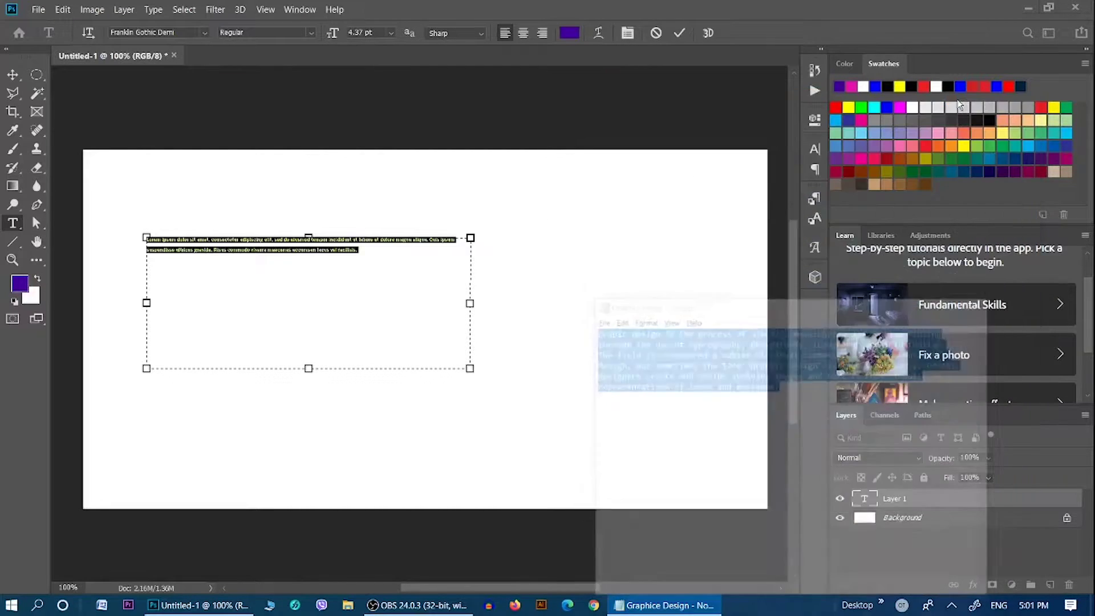
key("ctrl+v")
key("ctrl+a")
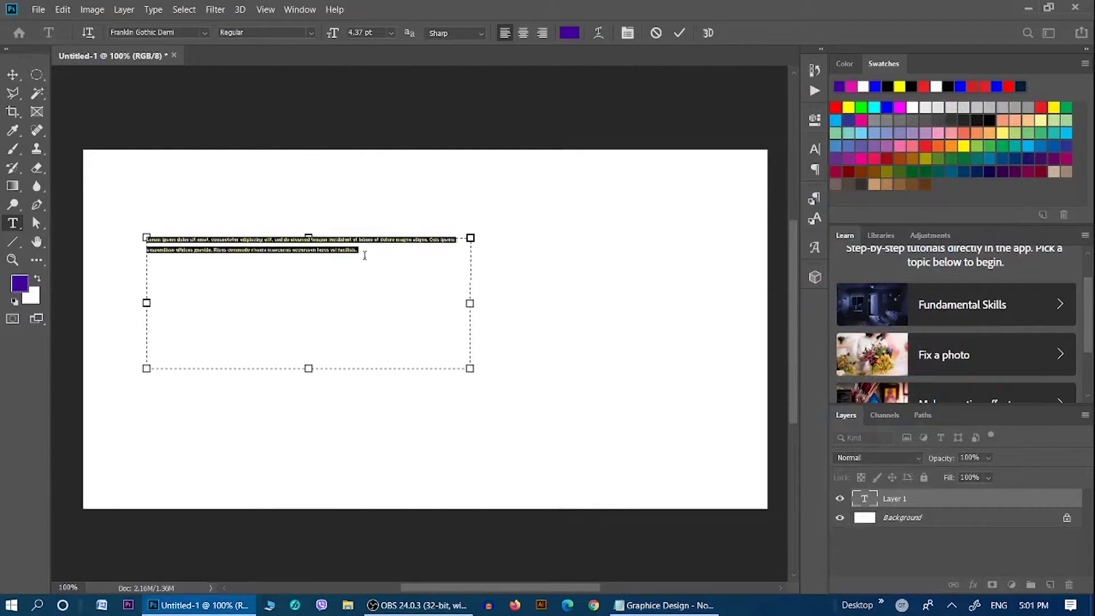
key("ctrl+v")
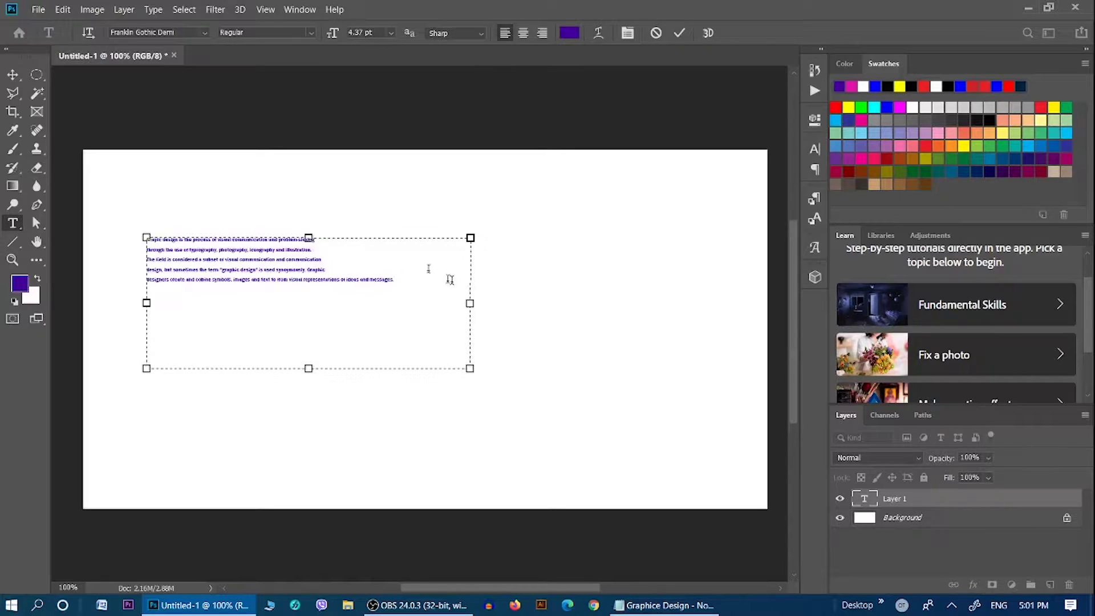
- Narrow and shorten the text box, then commit the purple paragraph
left_click_drag(478, 307, 332, 304)
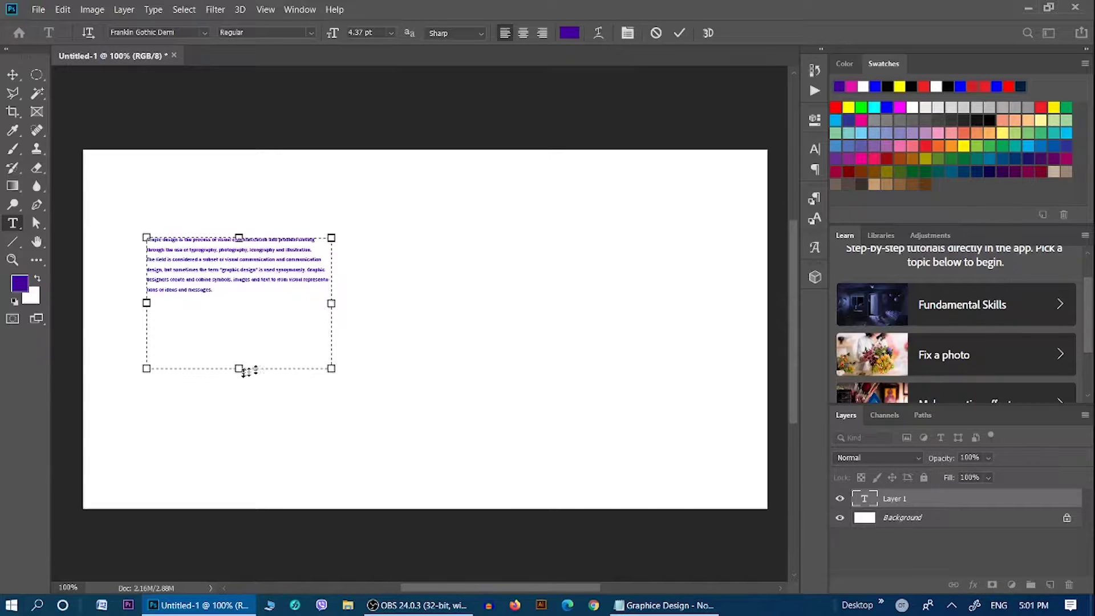
left_click_drag(239, 368, 239, 303)
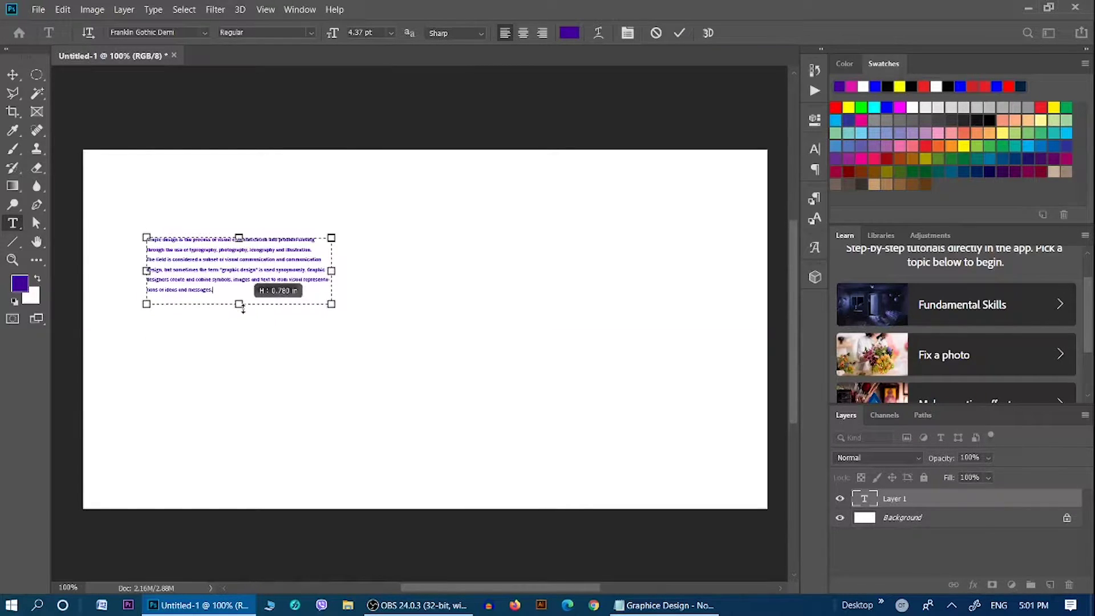
key("ctrl+Return")
key("ctrl+t")
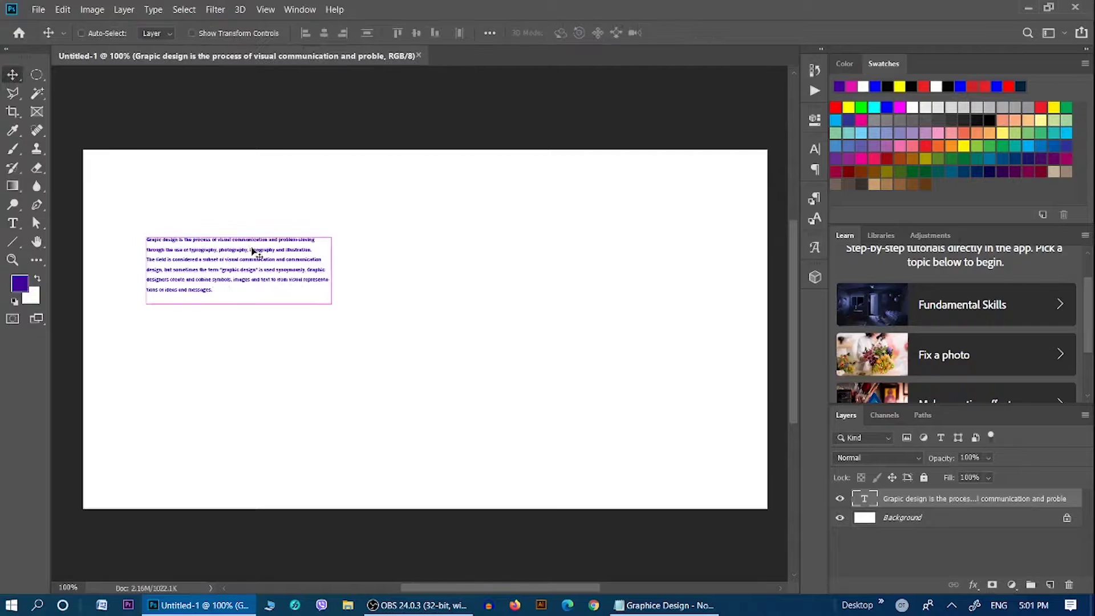
- Scale the paragraph to about 290% and move it up and slightly left
left_click_drag(330, 297, 675, 453)
key("Return")
key("v")
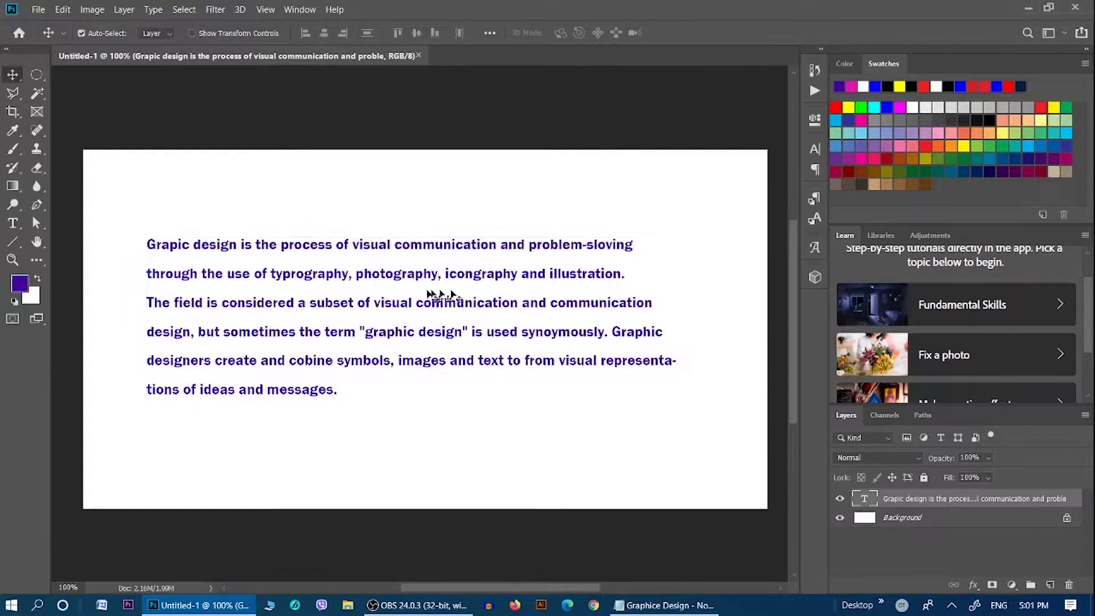
mouse_move(411, 304)
left_mouse_down()
mouse_move(418, 265)
mouse_move(439, 266)
left_mouse_up()
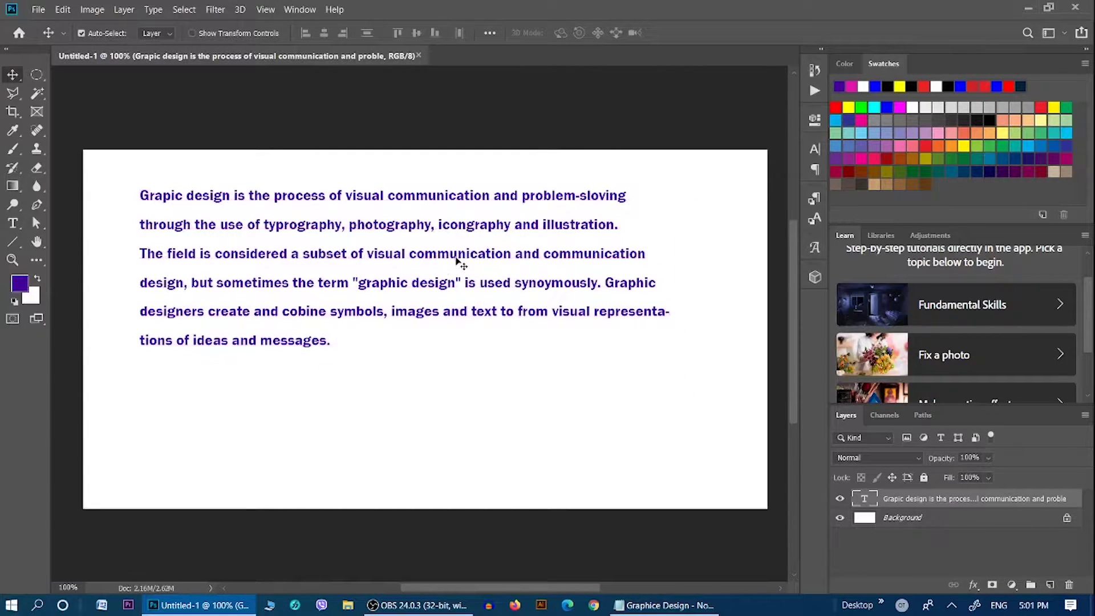
left_click_drag(466, 261, 443, 262)
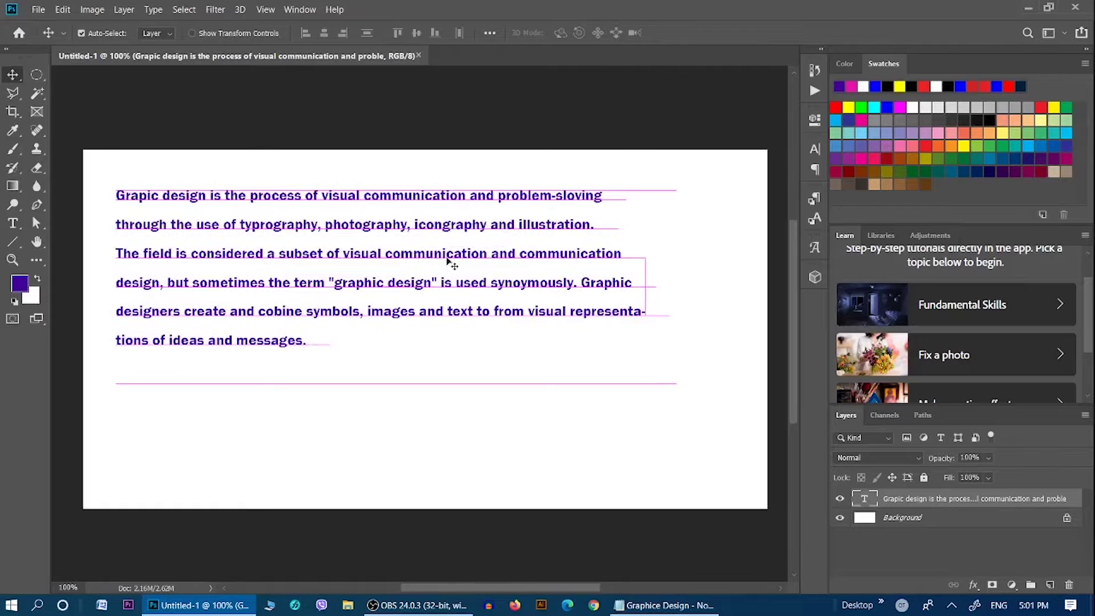
key("z")
left_click(414, 248)
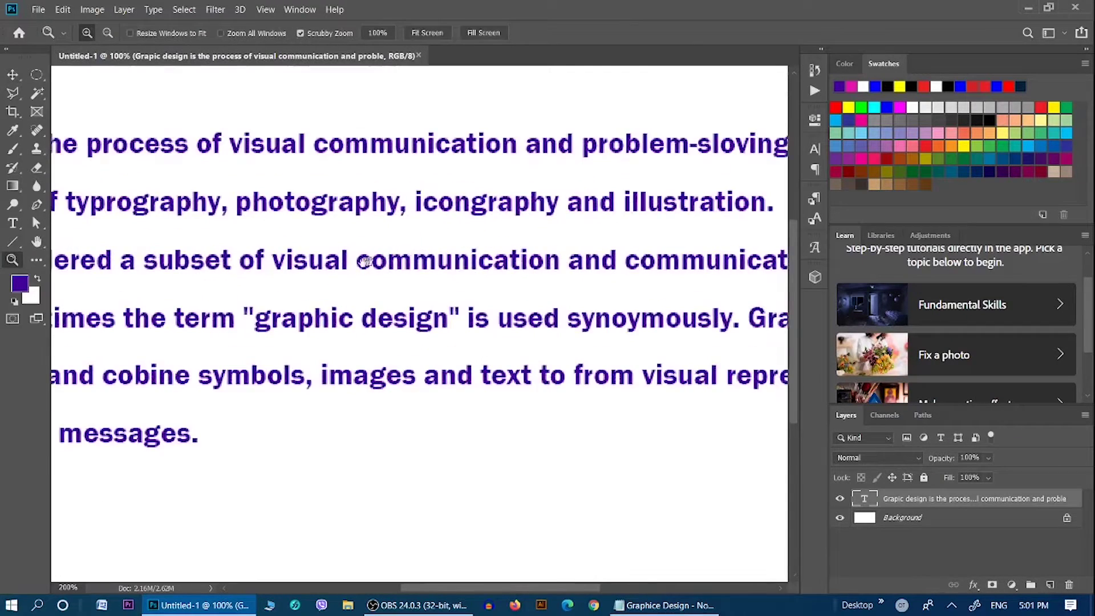
left_click(455, 261, "alt")
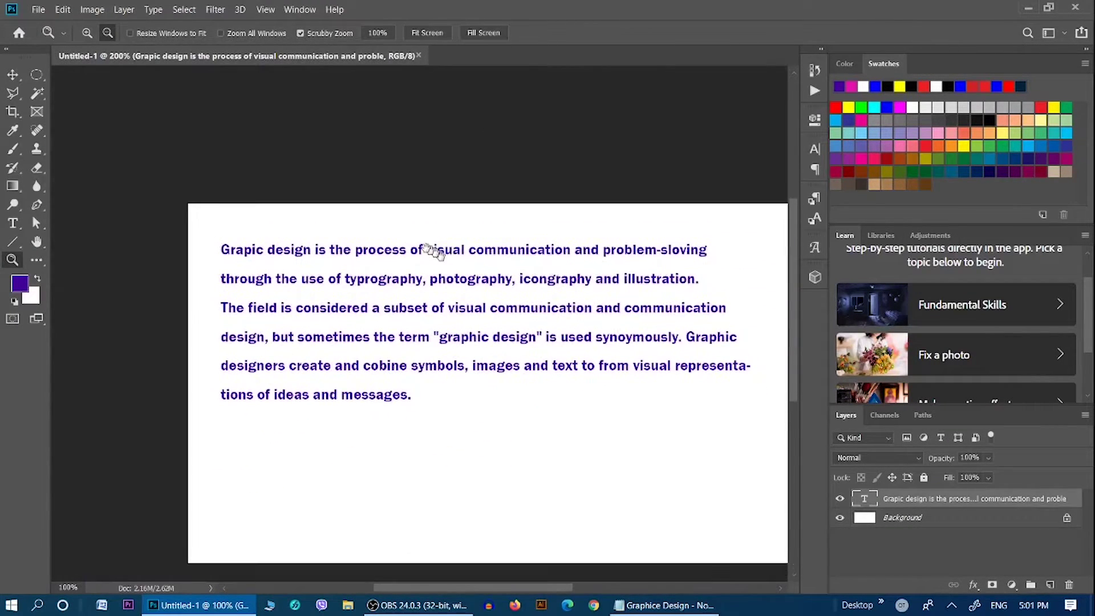
key("v")
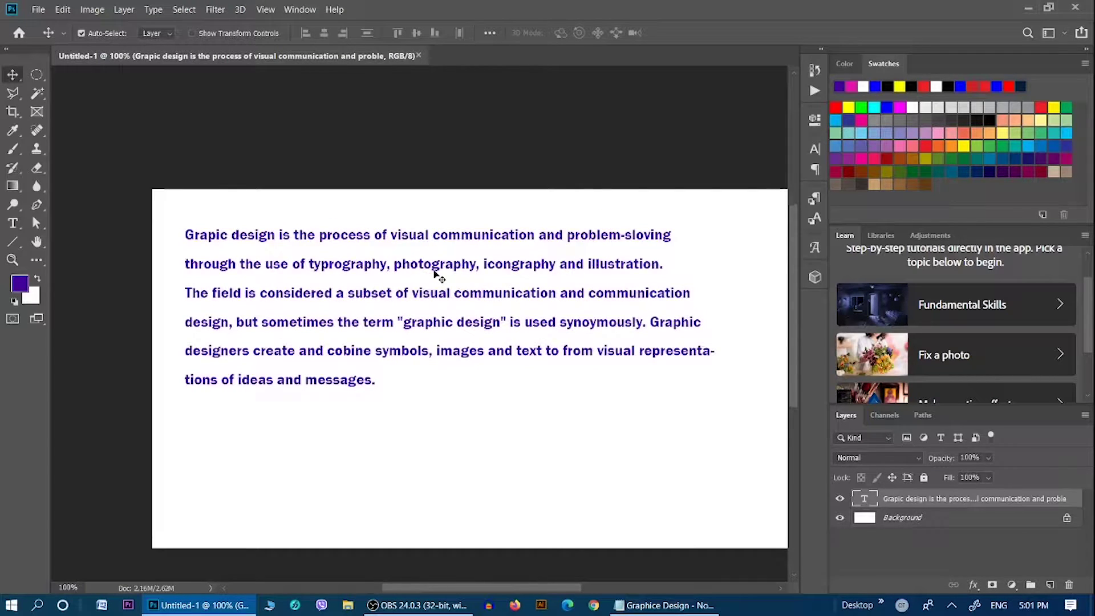
- Show the Character panel via Type > Panels for the paragraph
left_click(153, 11)
mouse_move(166, 43)
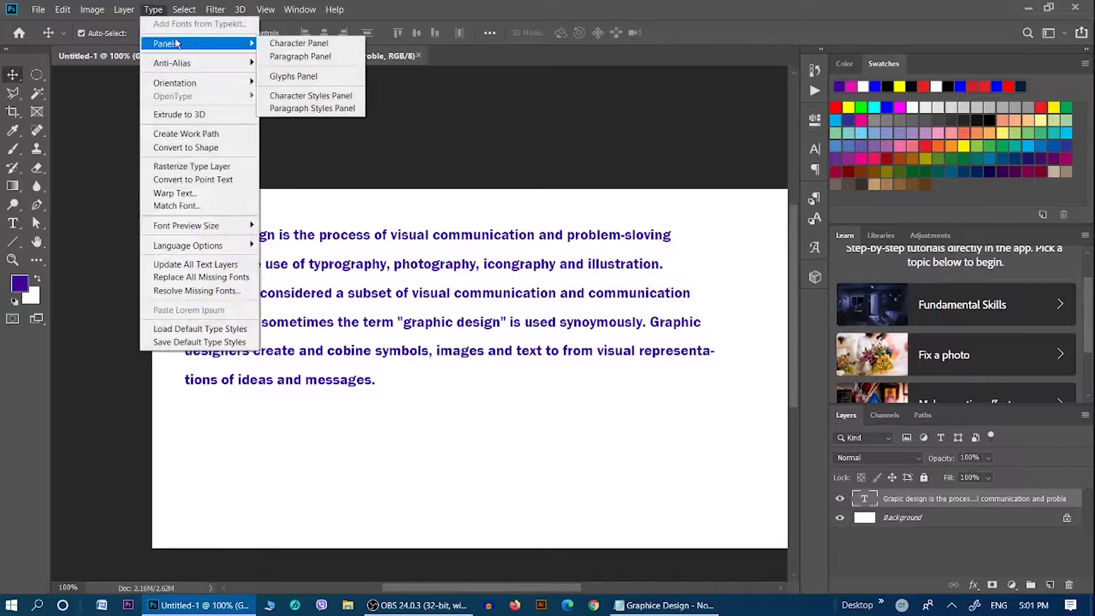
left_click(292, 44)
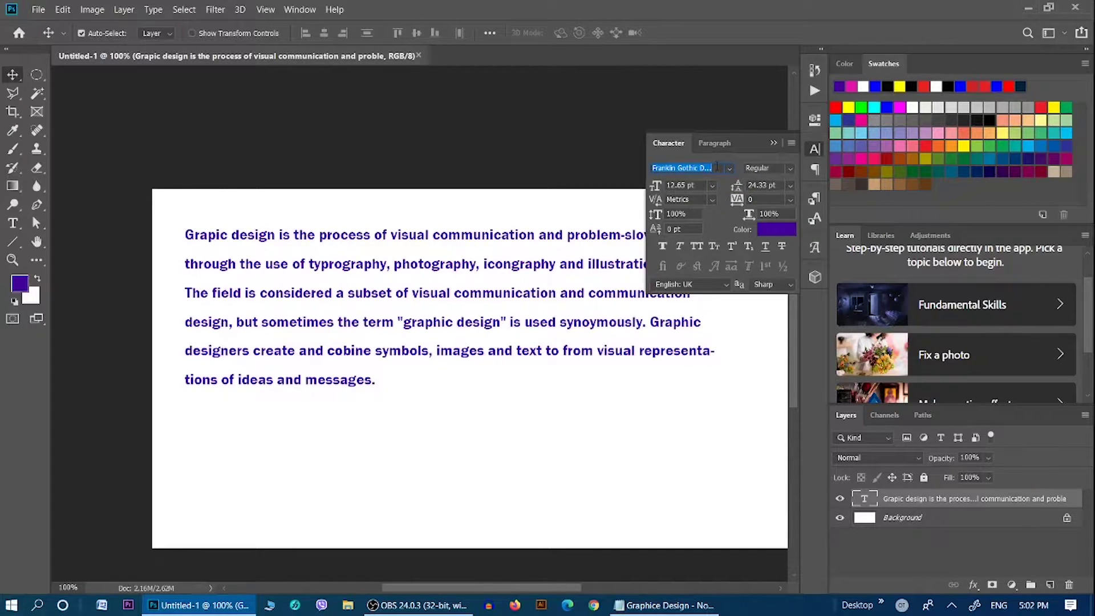
- Try the fonts Ganesh, Aakar, Gotham and aakasha on the paragraph
left_click(718, 168)
type("Ganesh")
key("Return")
type("Aakar")
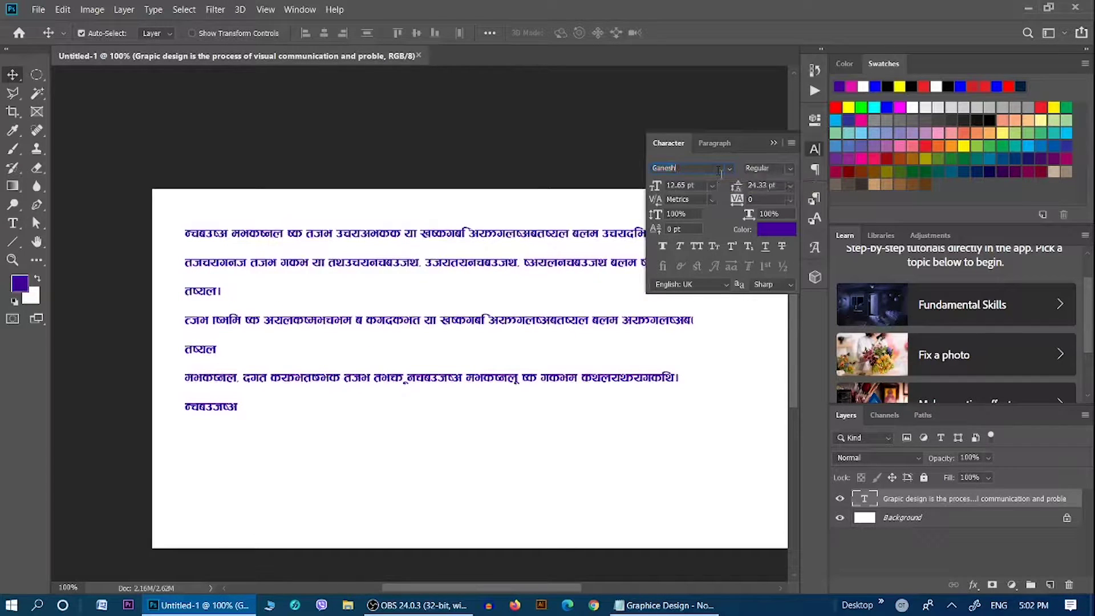
key("Return")
key("Up")
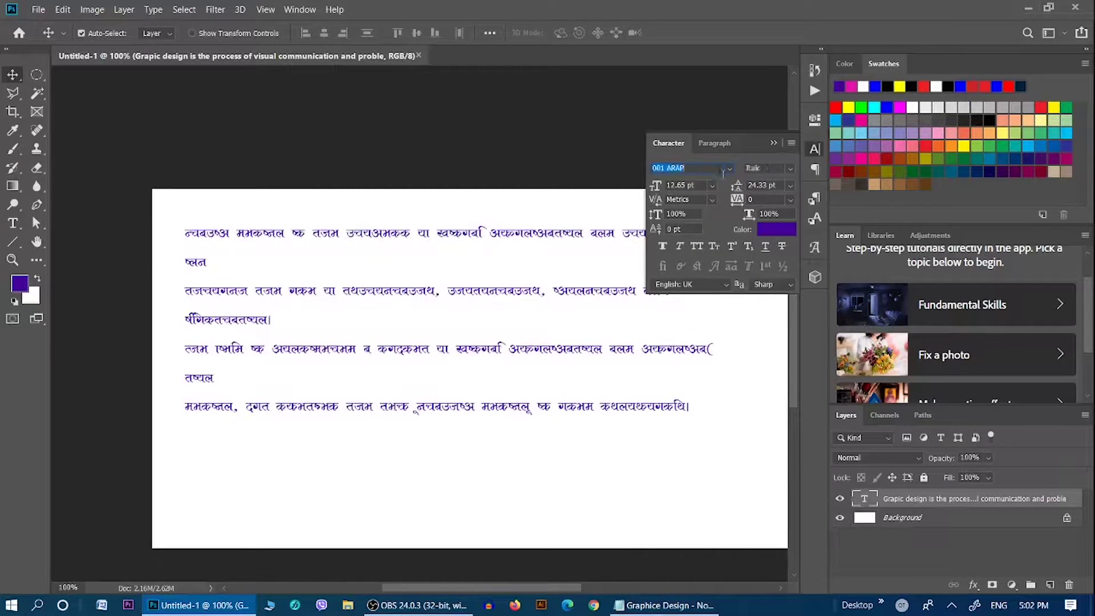
key("Up")
type("Gotham")
key("Return")
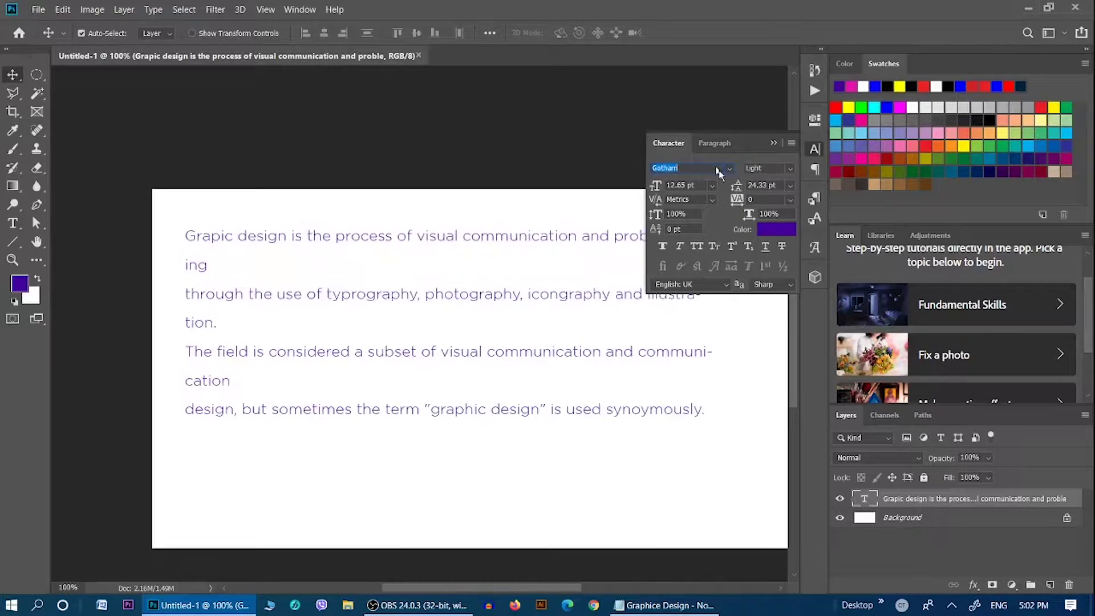
type("aakasha")
key("Return")
- Apply Swis721 BlkCn BT and confirm the Black font style
type("Swis721 BlkCn BT")
key("Return")
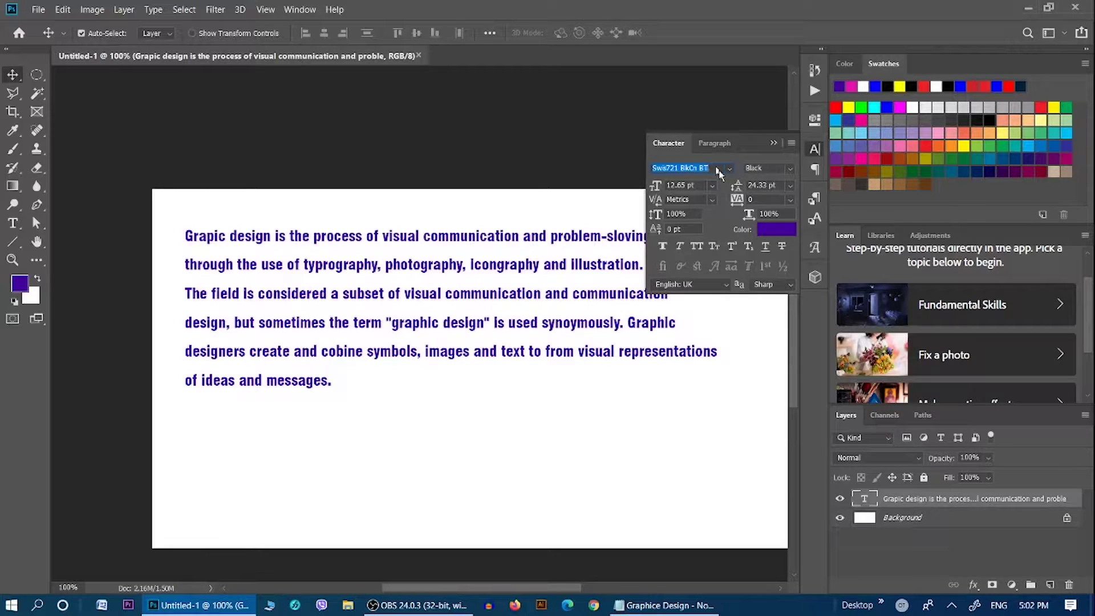
left_click(770, 168)
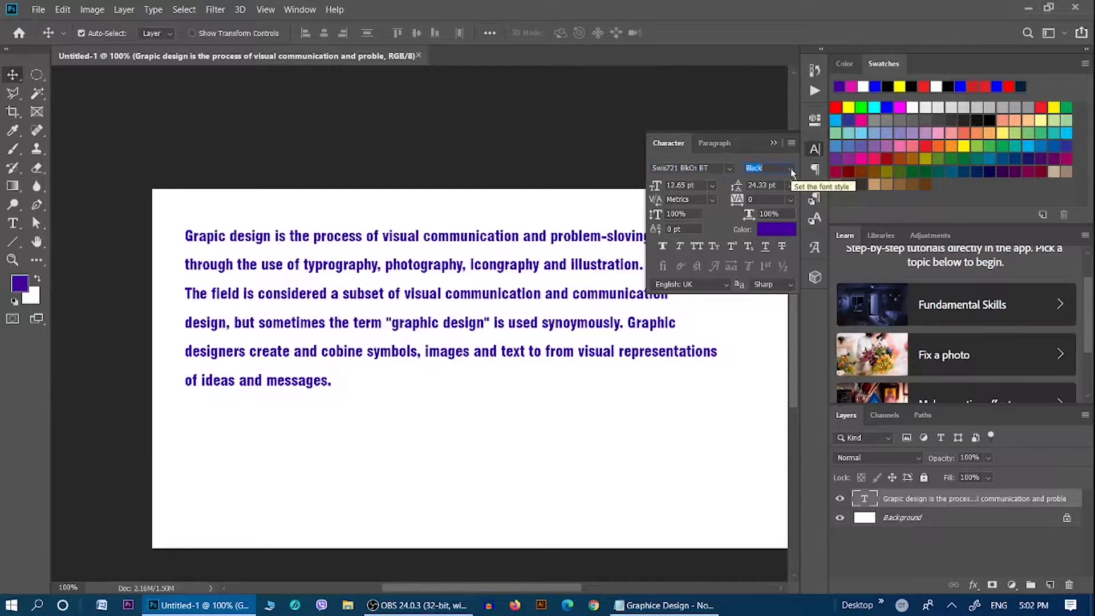
left_click(792, 169)
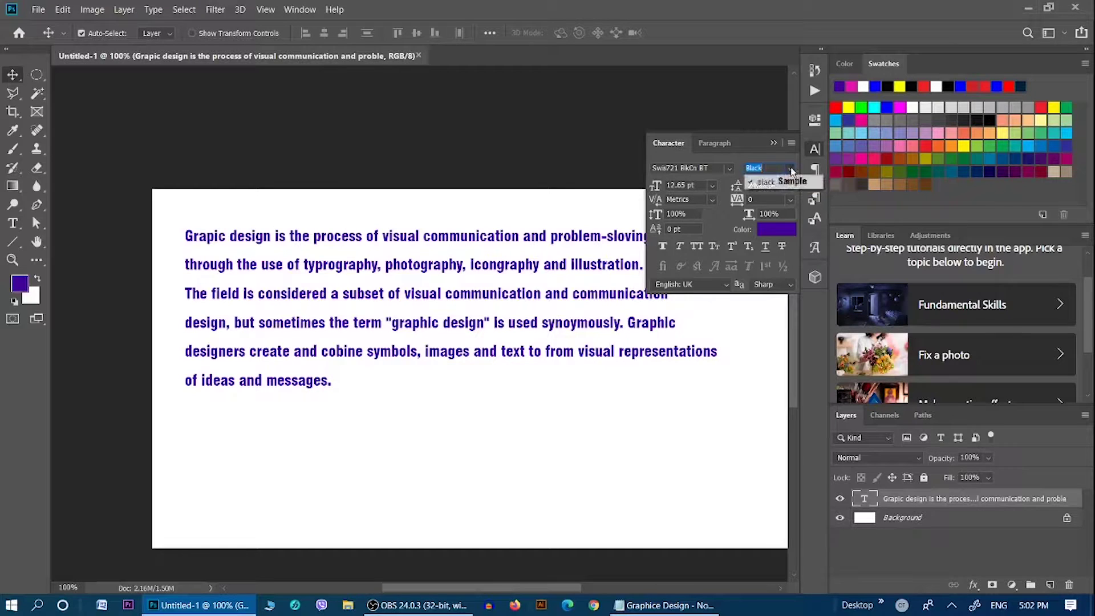
left_click(779, 169)
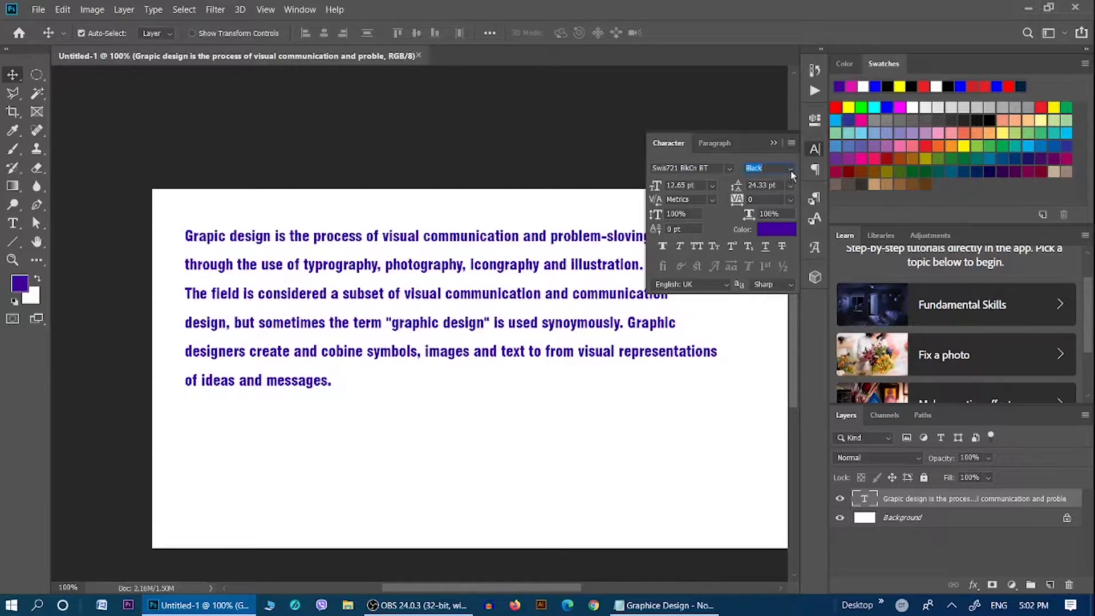
left_click(790, 169)
left_click(788, 171)
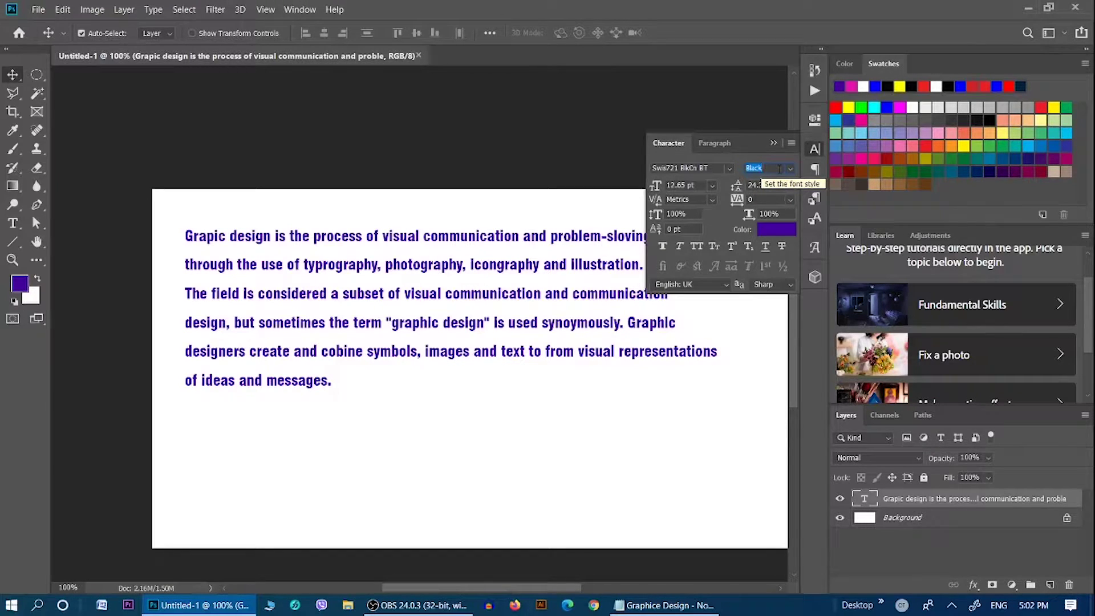
left_click(682, 185)
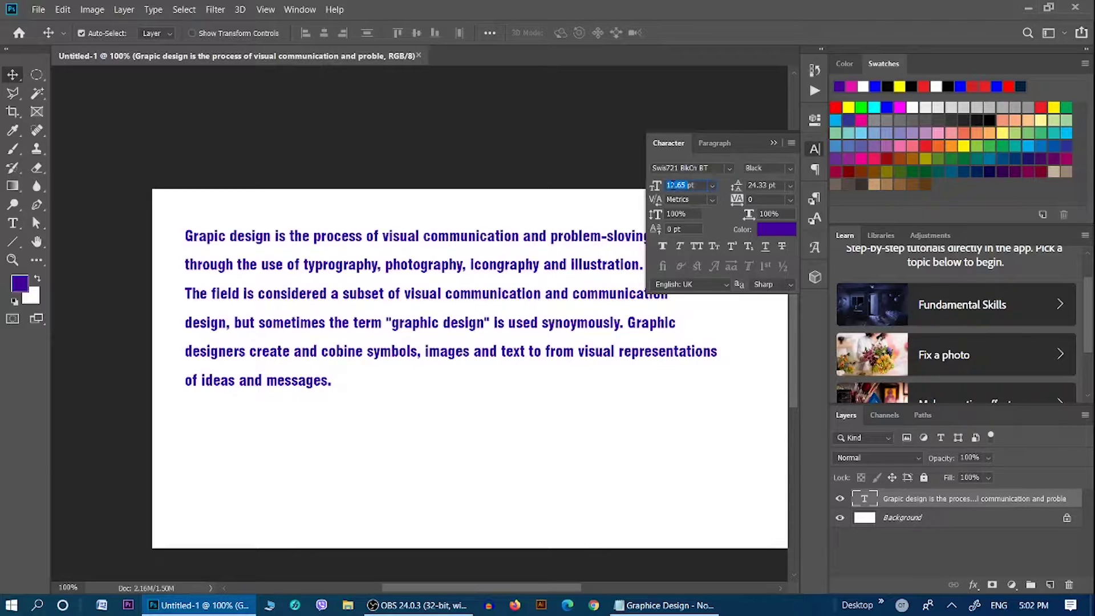
- Change the paragraph's font size to 30 pt, then down to 14 pt, and pan the view
type("30pt")
key("Return")
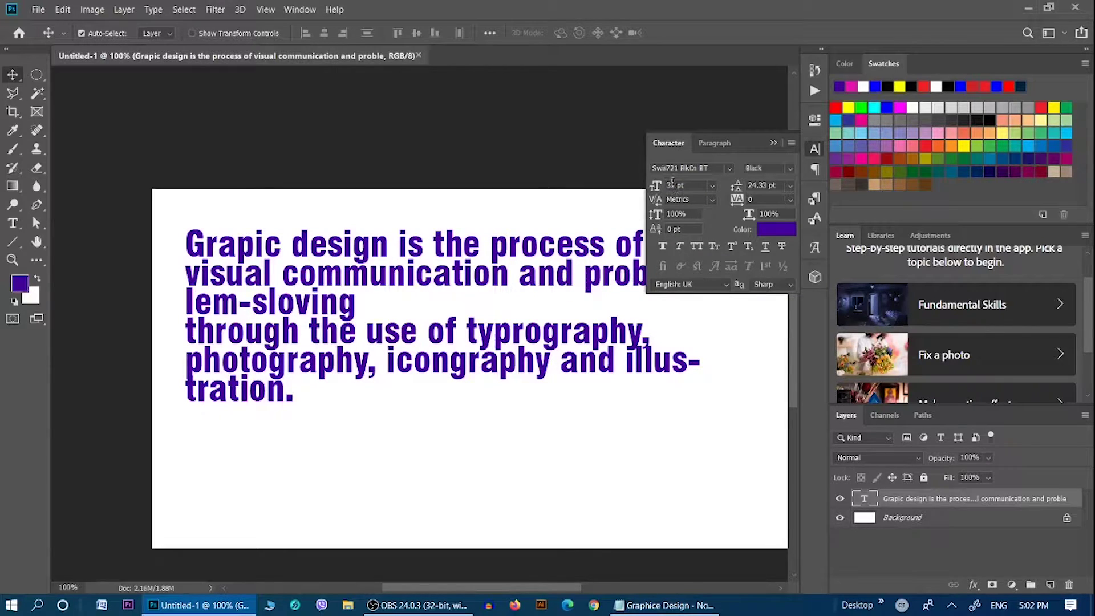
double_click(672, 185)
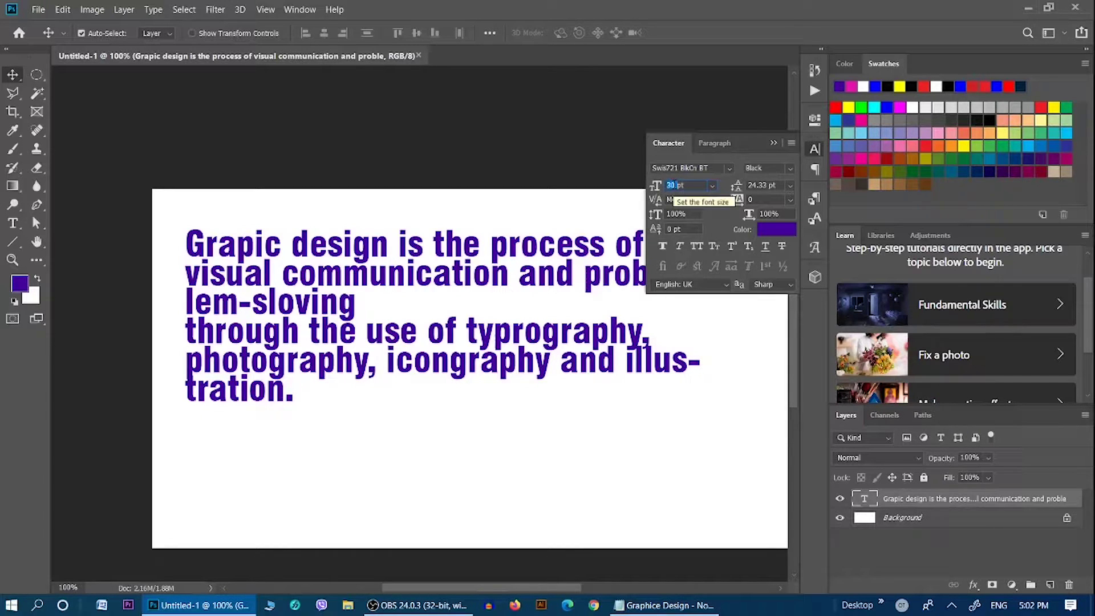
type("14")
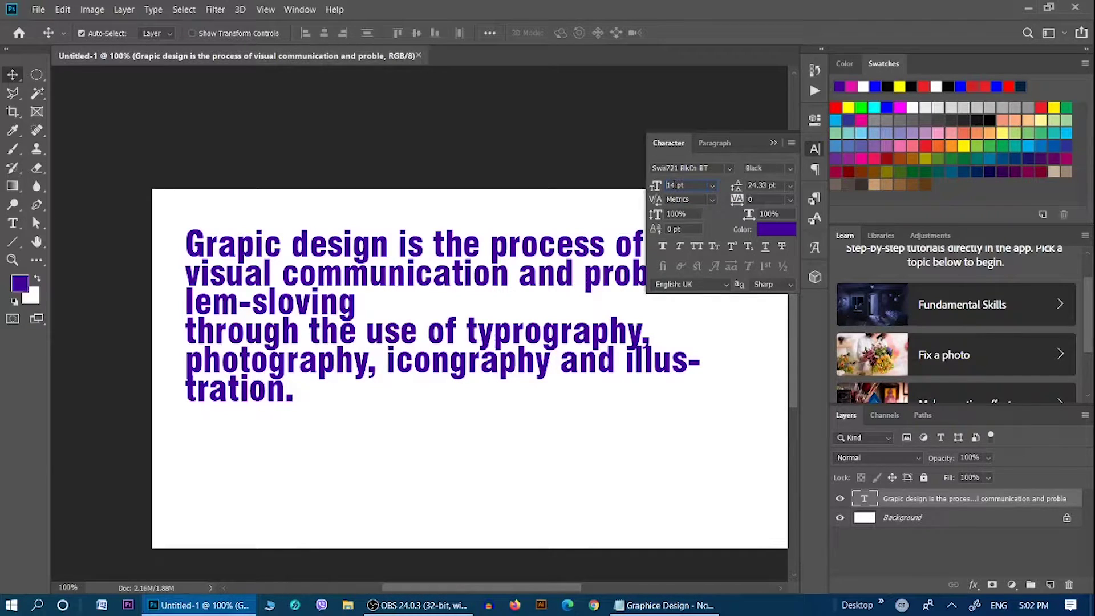
key("Return")
left_click(596, 356)
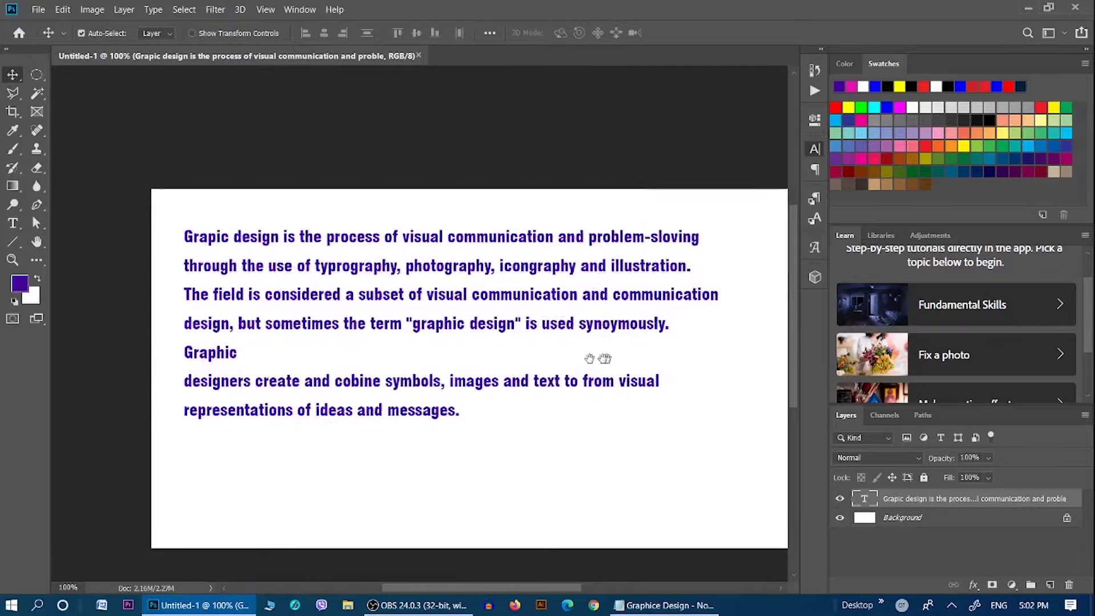
left_click_drag(605, 358, 569, 337)
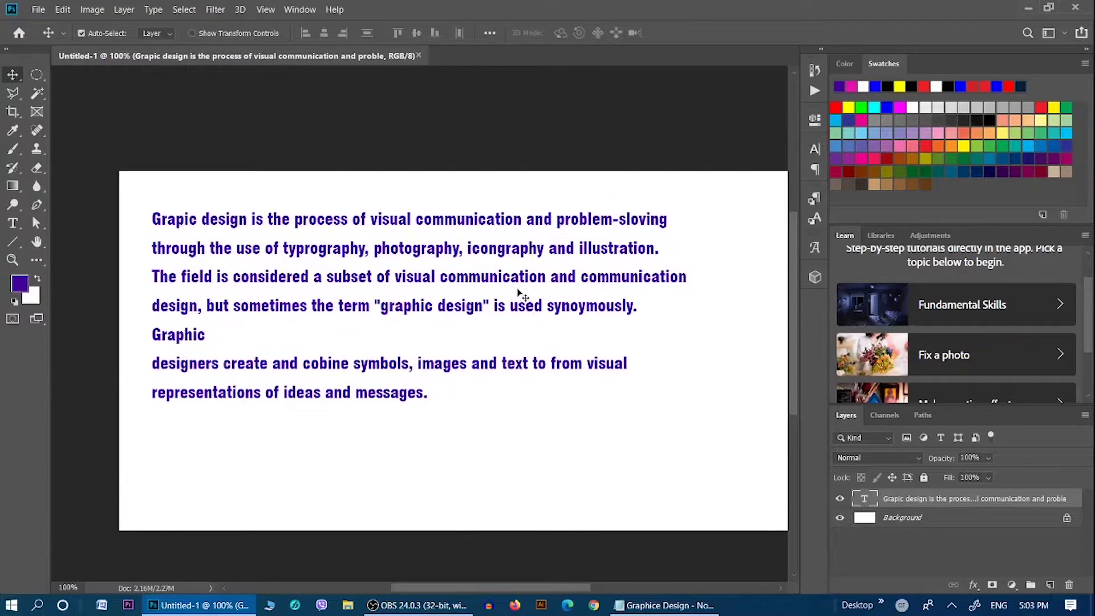
- Reopen the Character panel and check the leading options, leaving 24.33 pt unchanged
left_click(153, 9)
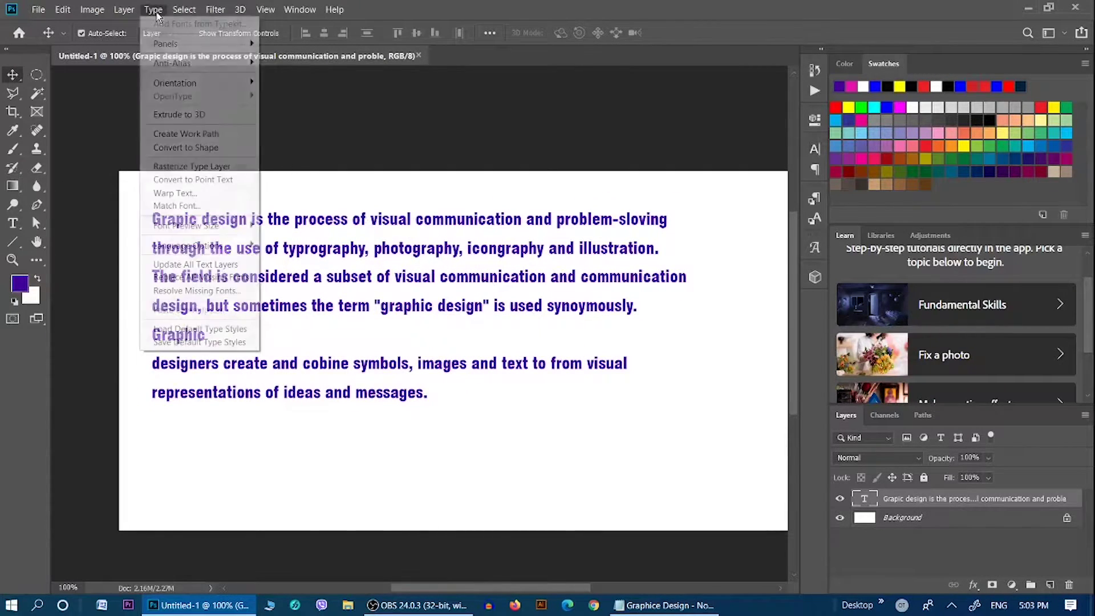
mouse_move(175, 43)
left_click(287, 42)
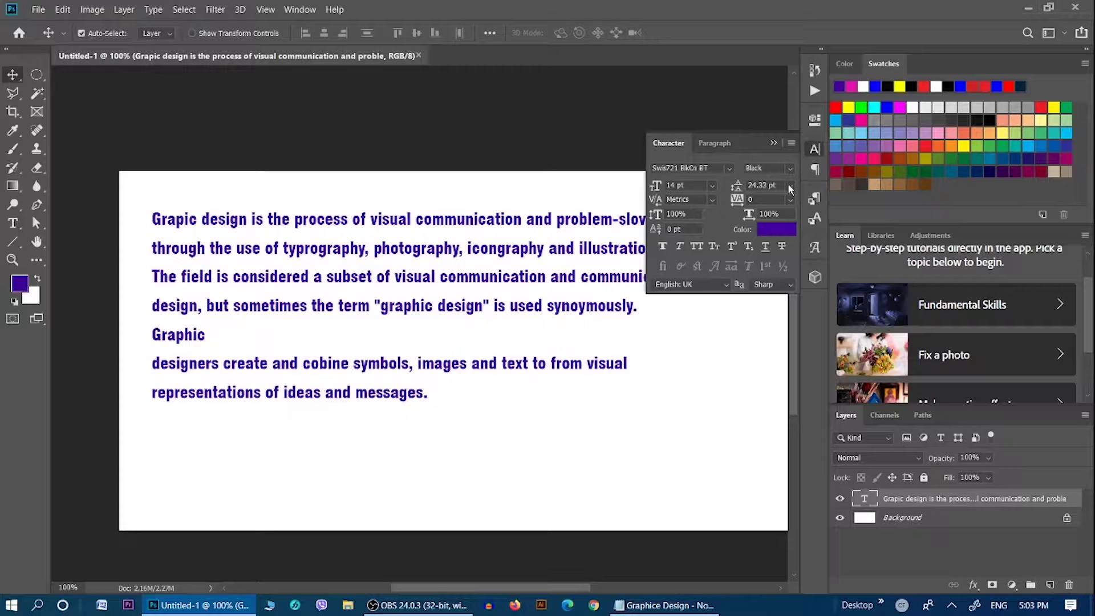
left_click(790, 189)
left_click(763, 183)
- Drag the paragraph around with the Move tool, ending slightly further left
mouse_move(465, 226)
left_mouse_down()
mouse_move(465, 255)
mouse_move(461, 224)
left_mouse_up()
mouse_move(354, 209)
left_mouse_down()
mouse_move(428, 235)
mouse_move(398, 272)
left_mouse_up()
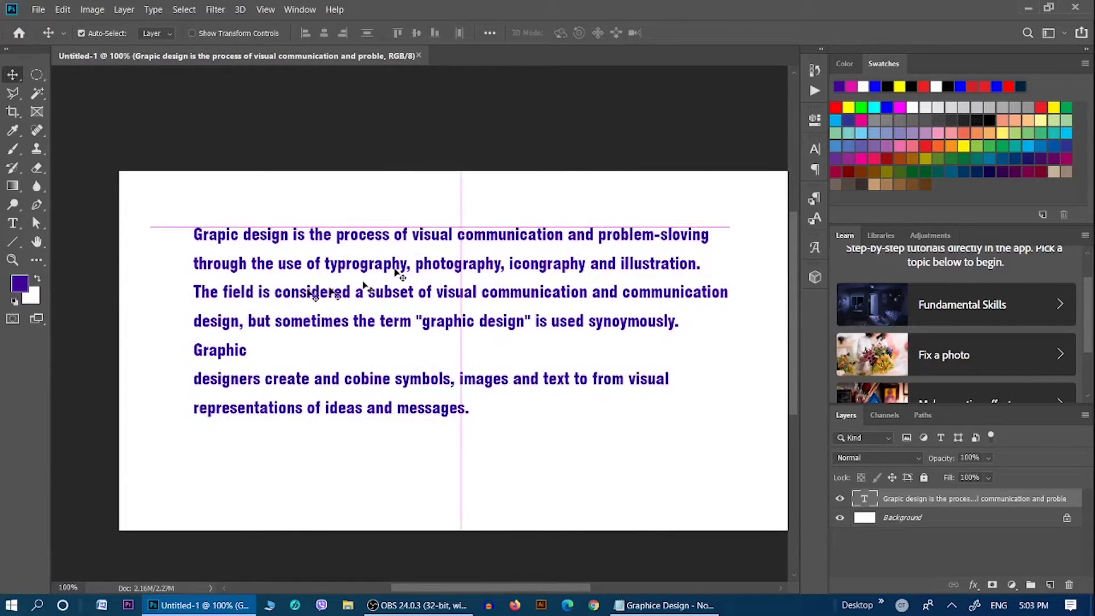
left_click_drag(162, 247, 232, 260)
left_click_drag(170, 284, 268, 317)
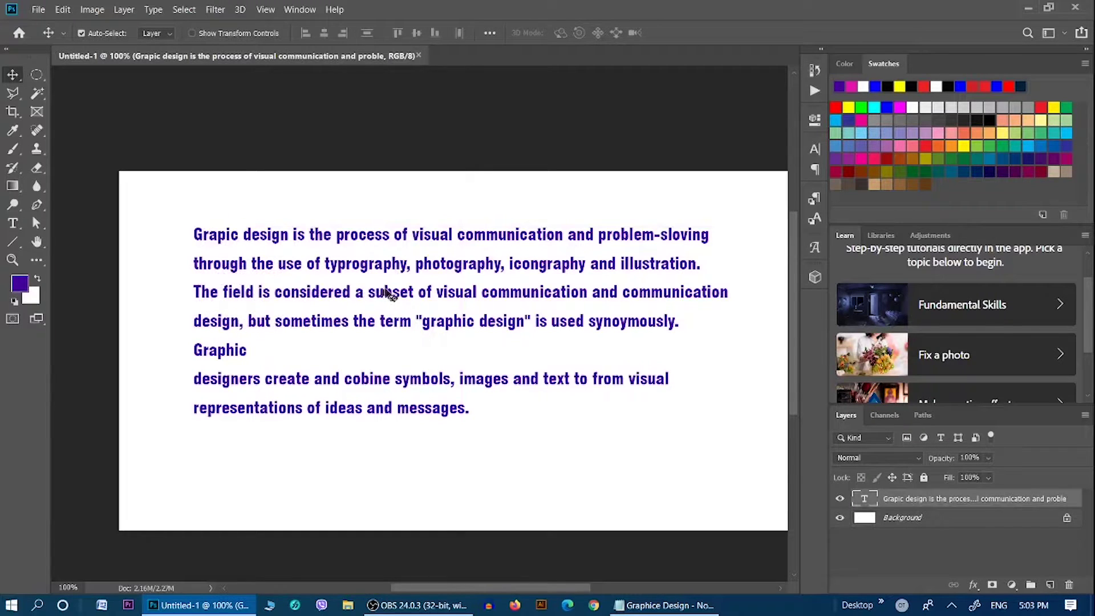
left_click_drag(388, 291, 378, 285)
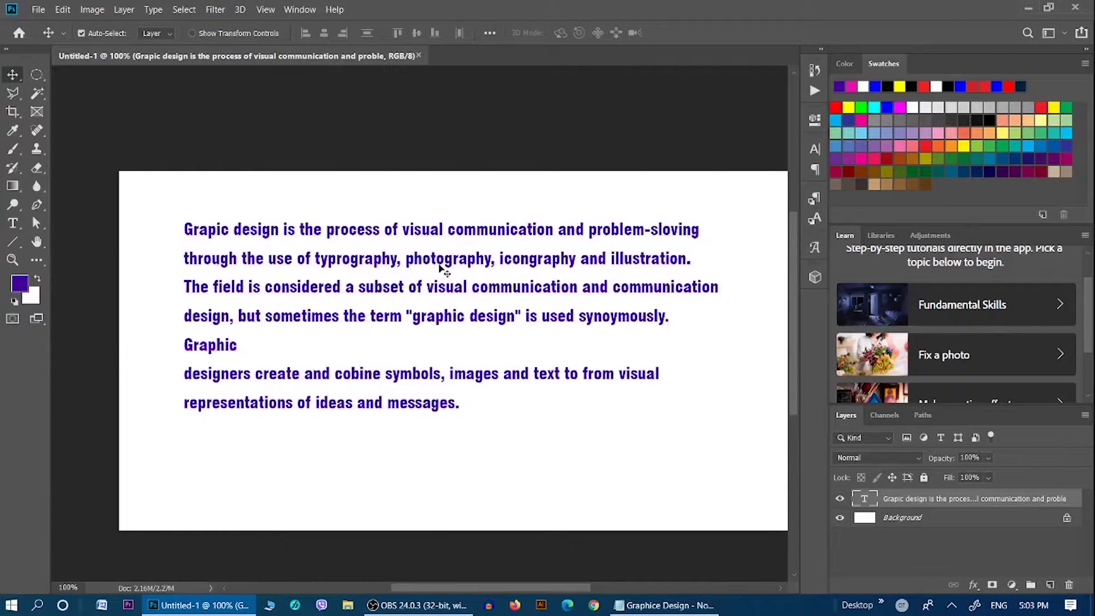
left_click_drag(443, 269, 425, 269)
left_click(153, 9)
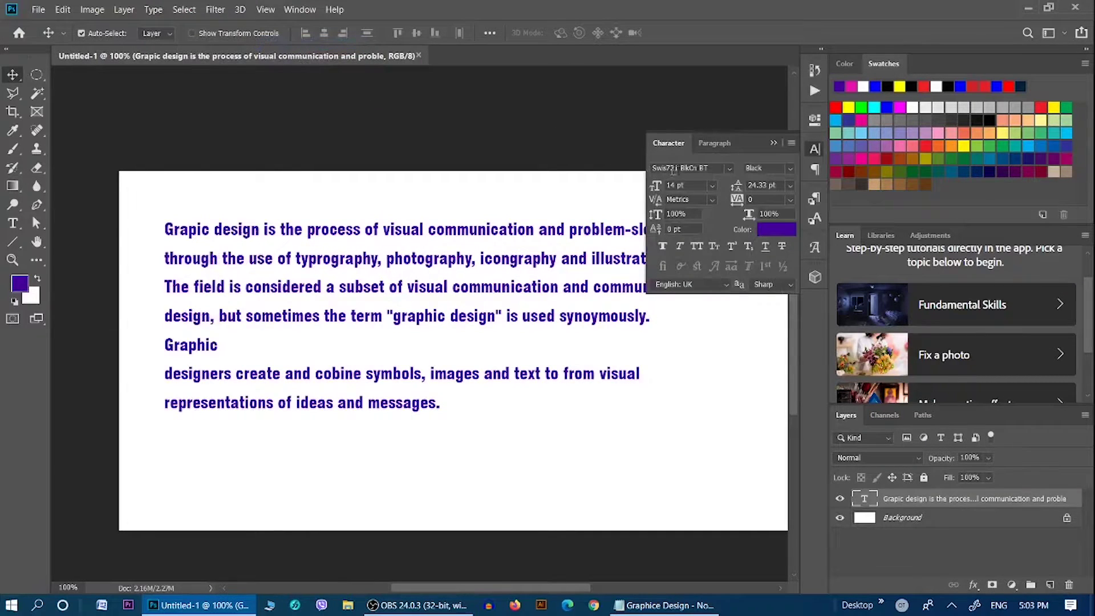
- Change the leading to 12 pt, then to 25 pt, and collapse the Character panel
double_click(760, 185)
type("12pt")
key("Return")
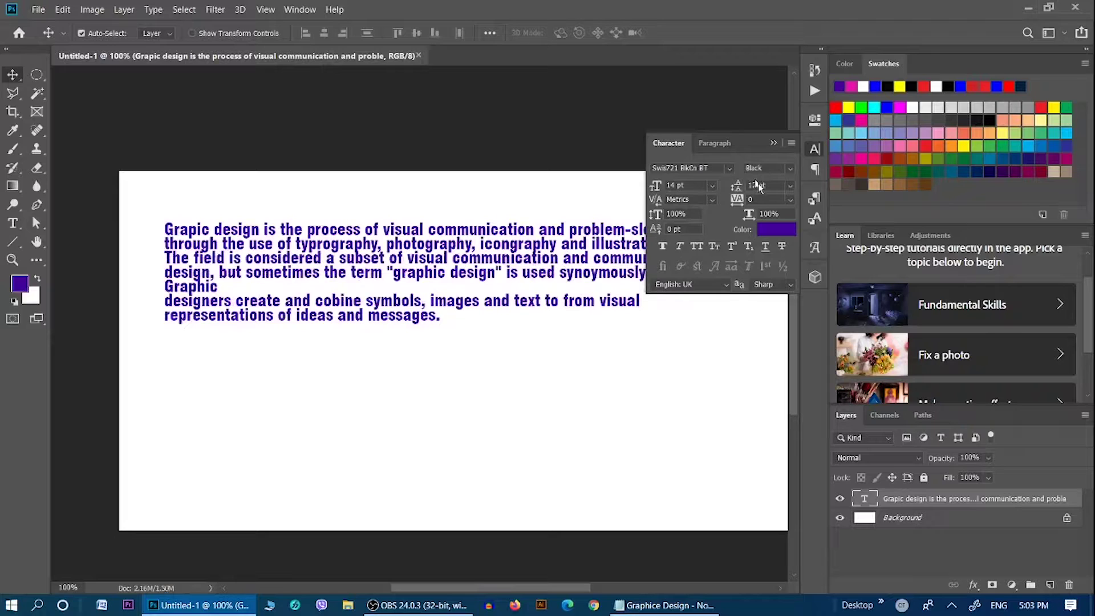
double_click(757, 185)
type("25")
key("Return")
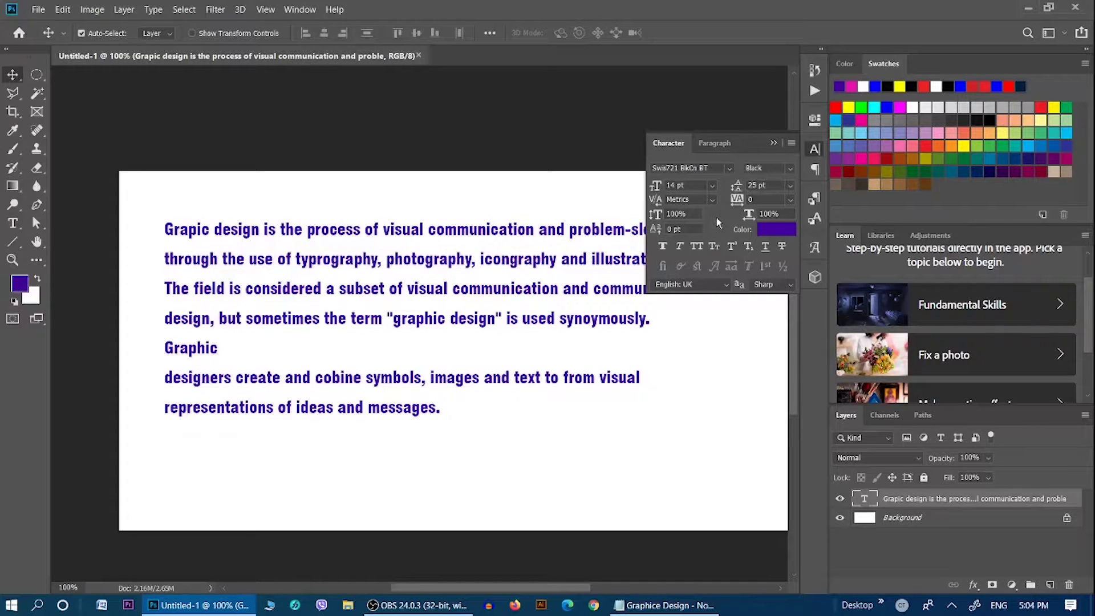
left_click(773, 143)
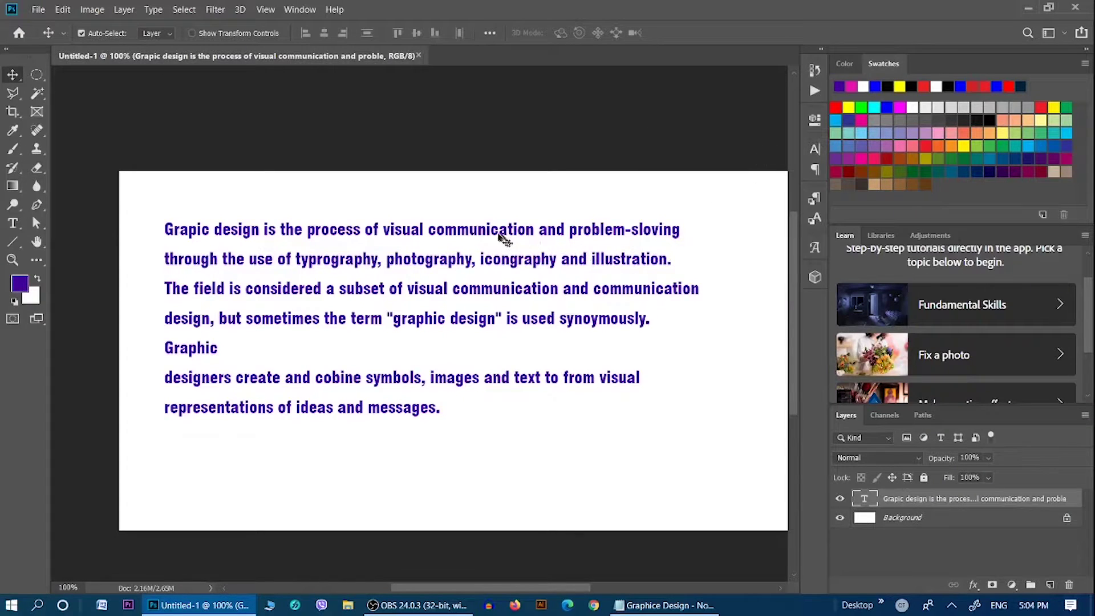
- Delete the paragraph layer, add 'Lorem Ipsum' text, and scale it up into a large heading
left_click_drag(482, 236, 488, 223)
key("Delete")
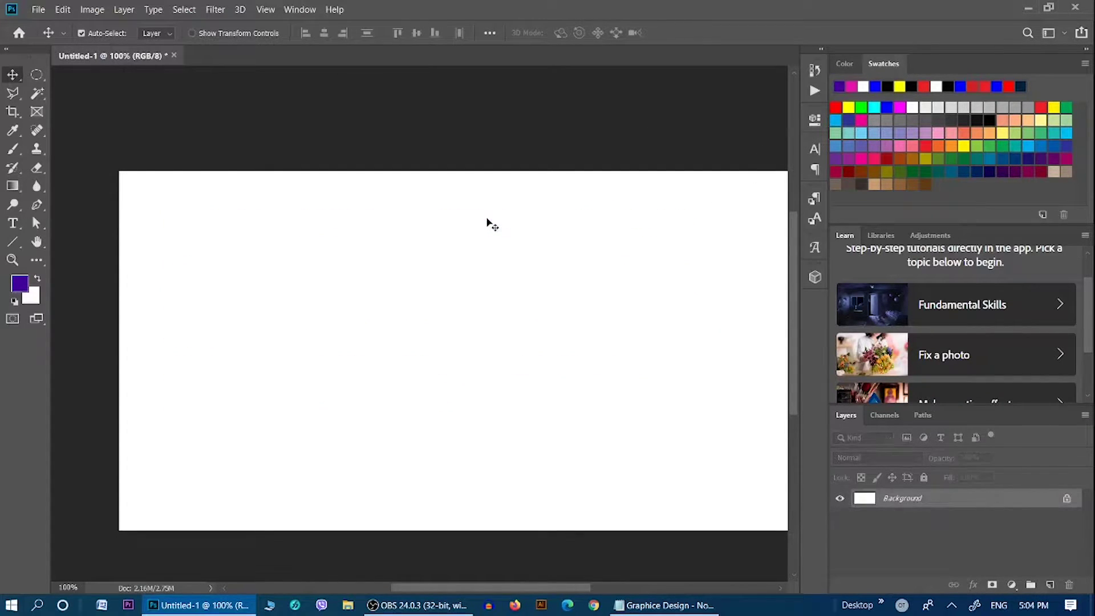
left_click(25, 222)
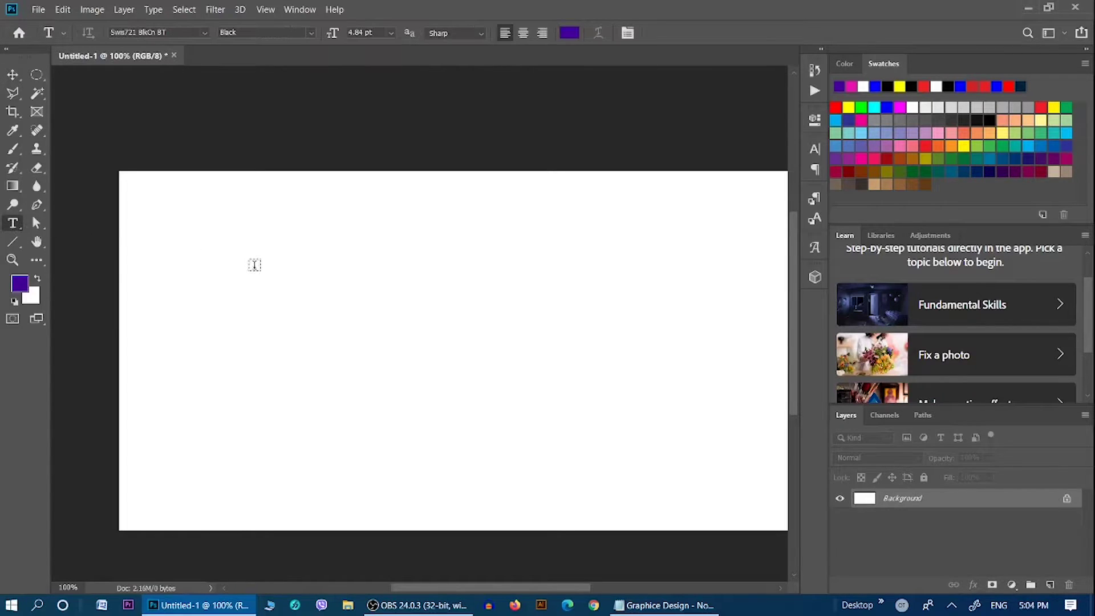
left_click(254, 266)
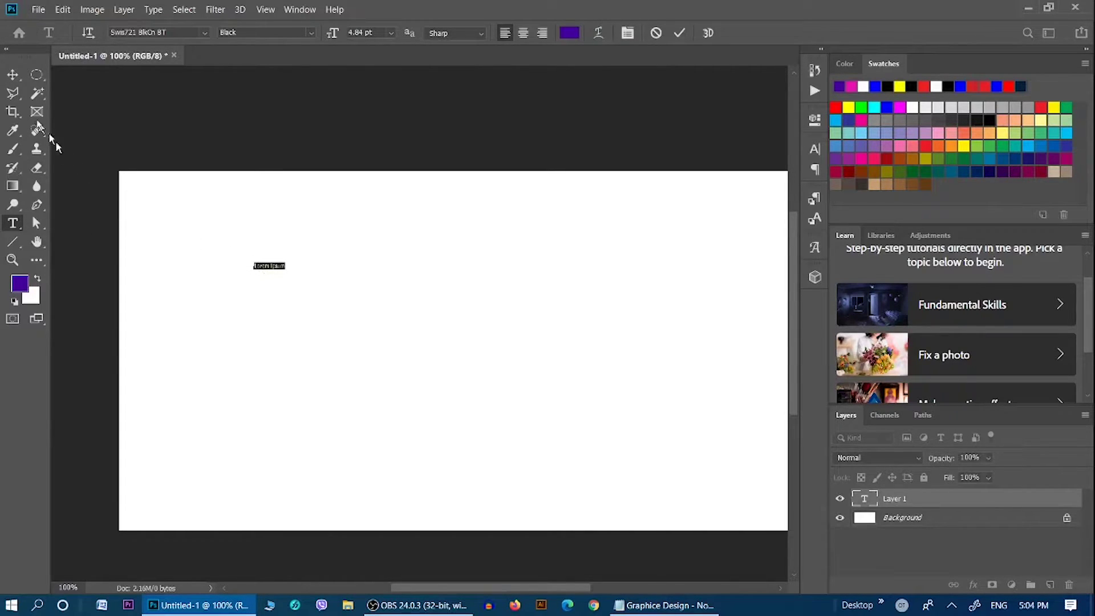
left_click(15, 74)
key("ctrl+t")
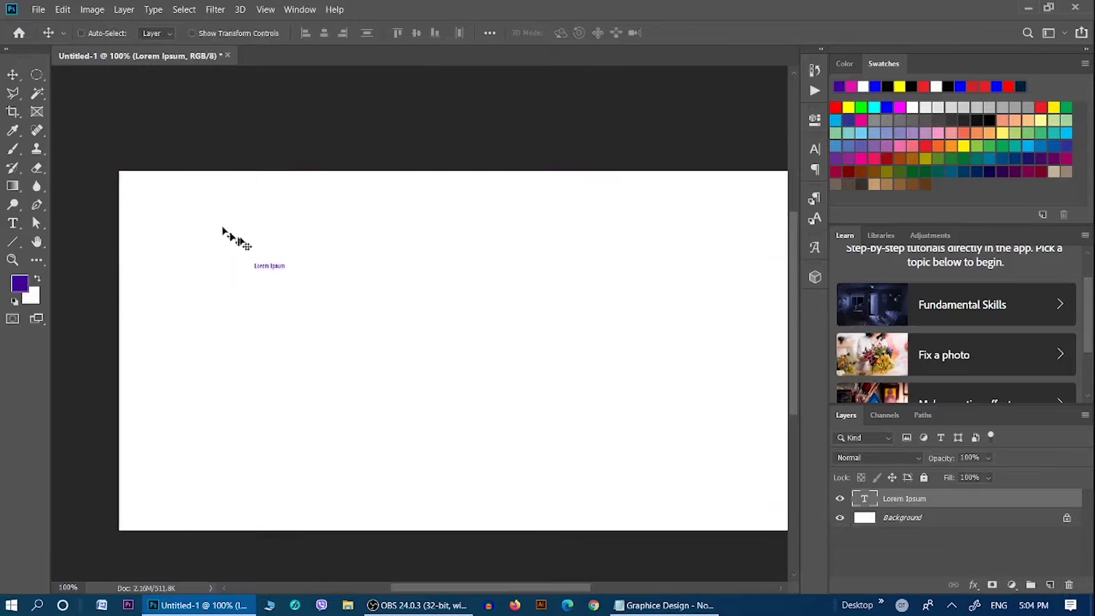
mouse_move(290, 276)
left_mouse_down()
mouse_move(492, 325)
mouse_move(415, 296)
left_mouse_up()
key("Return")
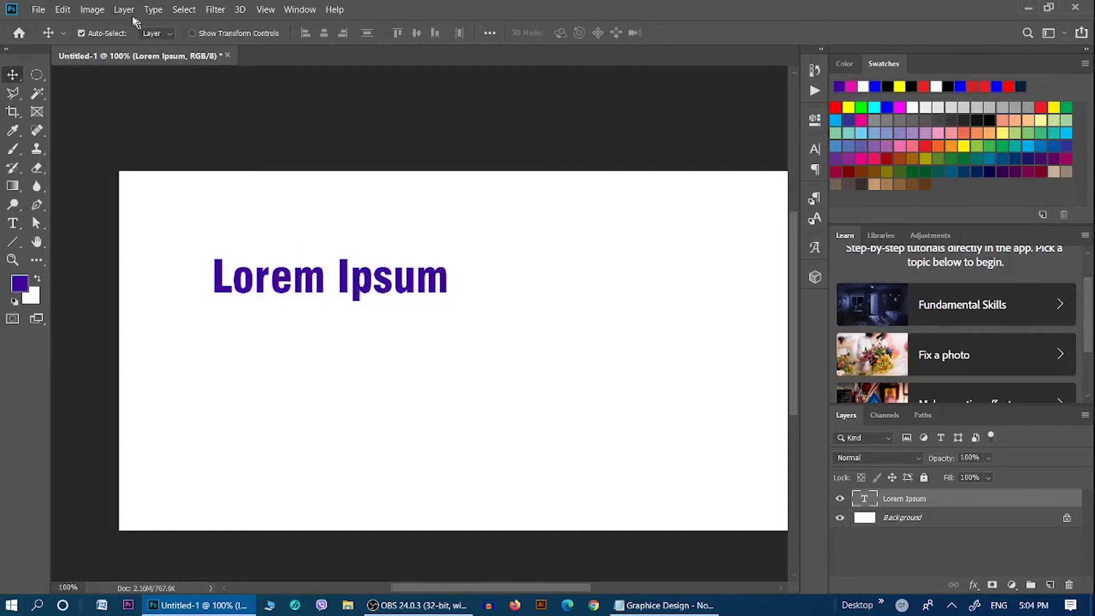
- Open the Character panel and scrub the heading's tracking to 260 and 300, then reset it to 0
left_click(154, 10)
mouse_move(166, 43)
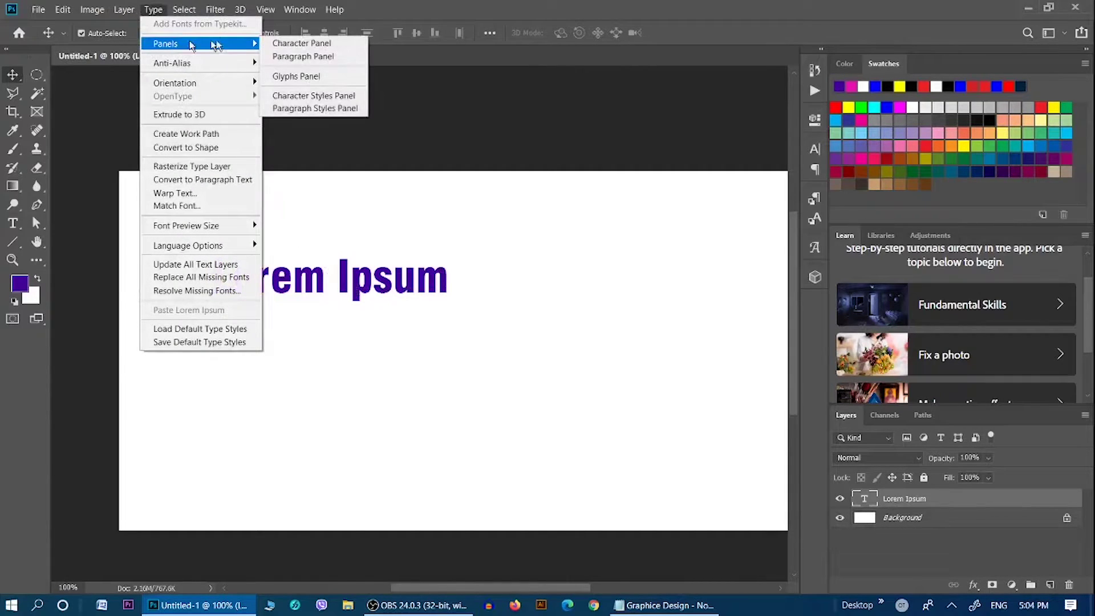
left_click(301, 43)
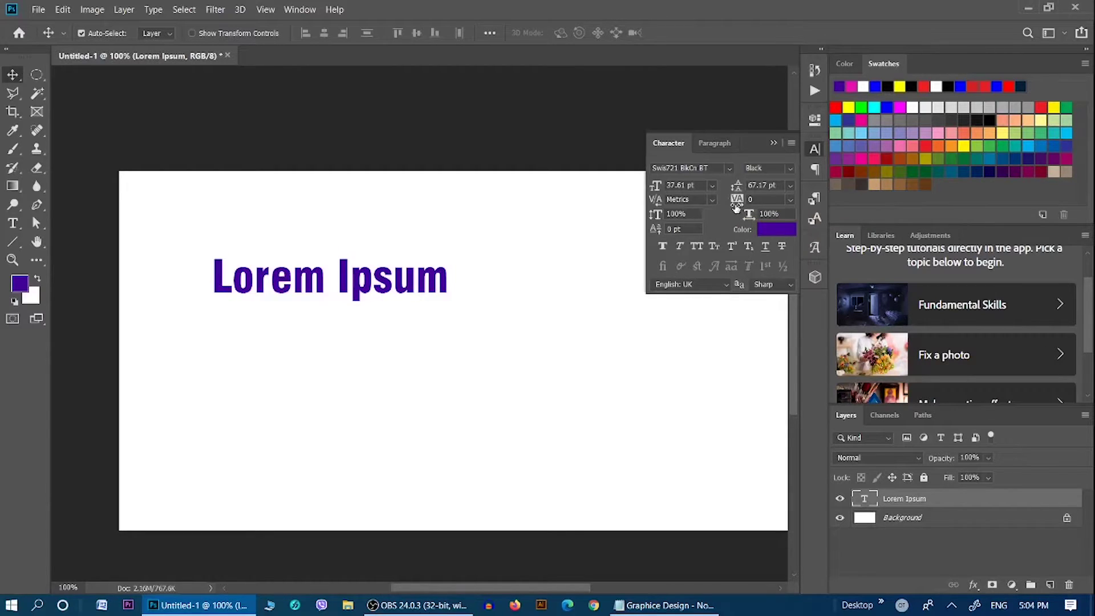
left_click_drag(737, 203, 747, 205)
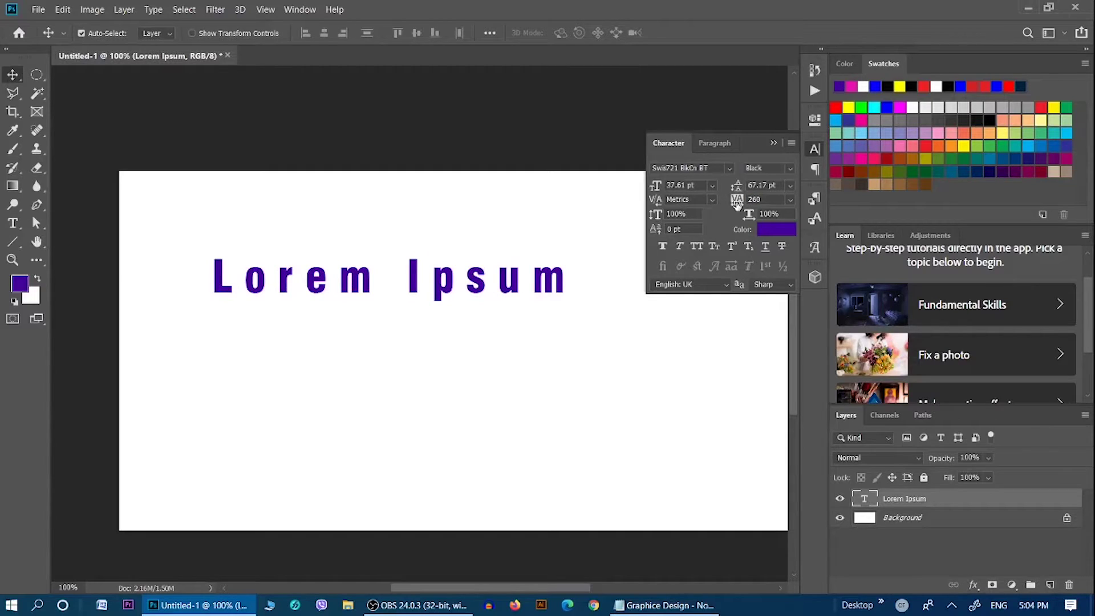
mouse_move(737, 203)
left_mouse_down()
mouse_move(748, 201)
mouse_move(739, 204)
left_mouse_up()
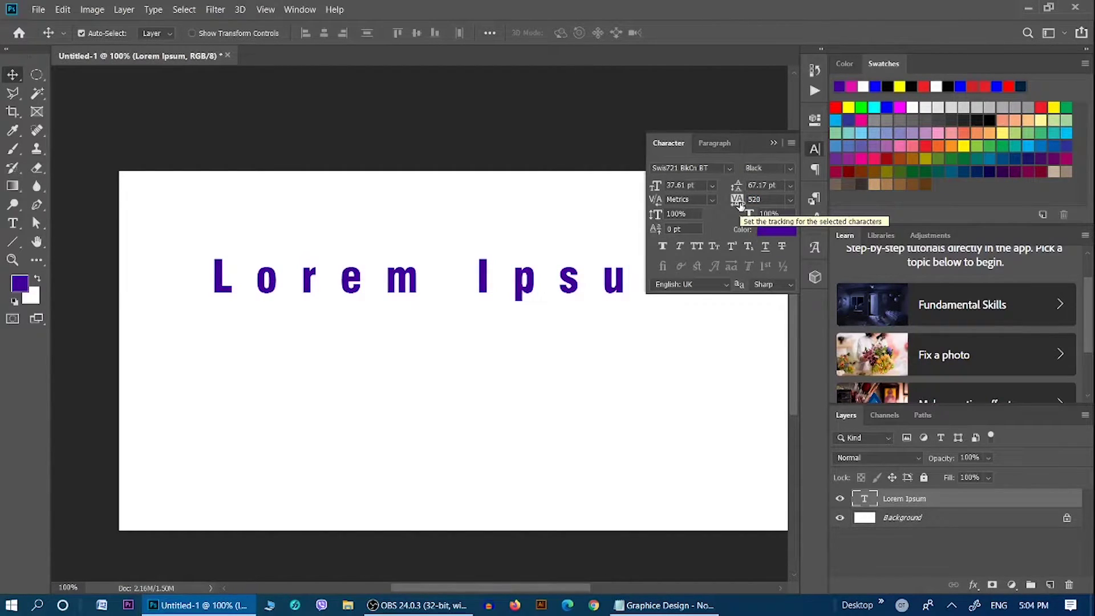
left_click_drag(740, 205, 734, 202)
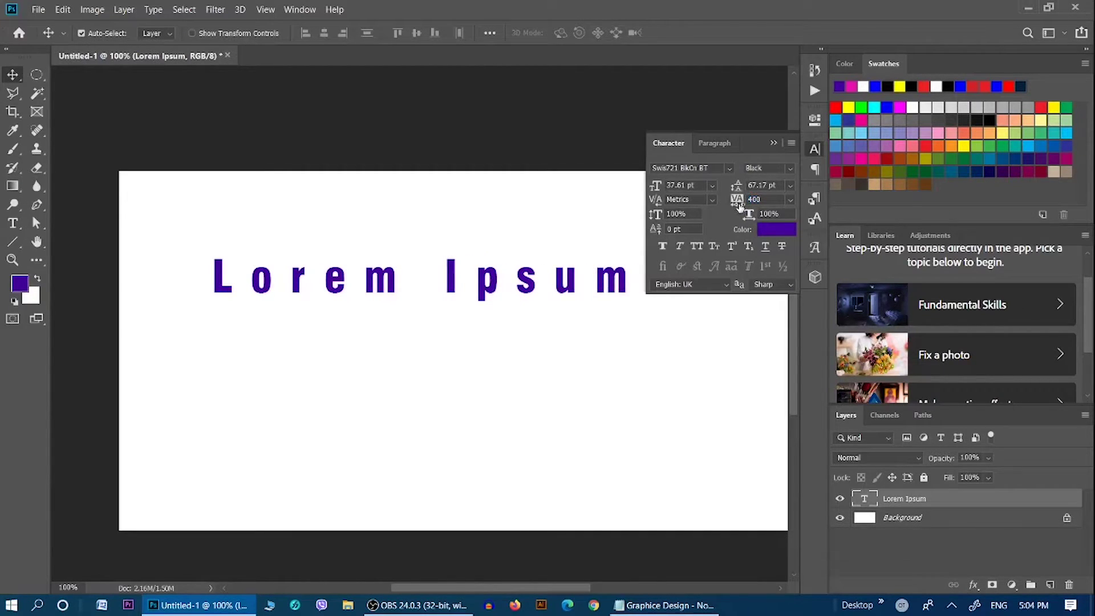
left_click_drag(740, 206, 737, 207)
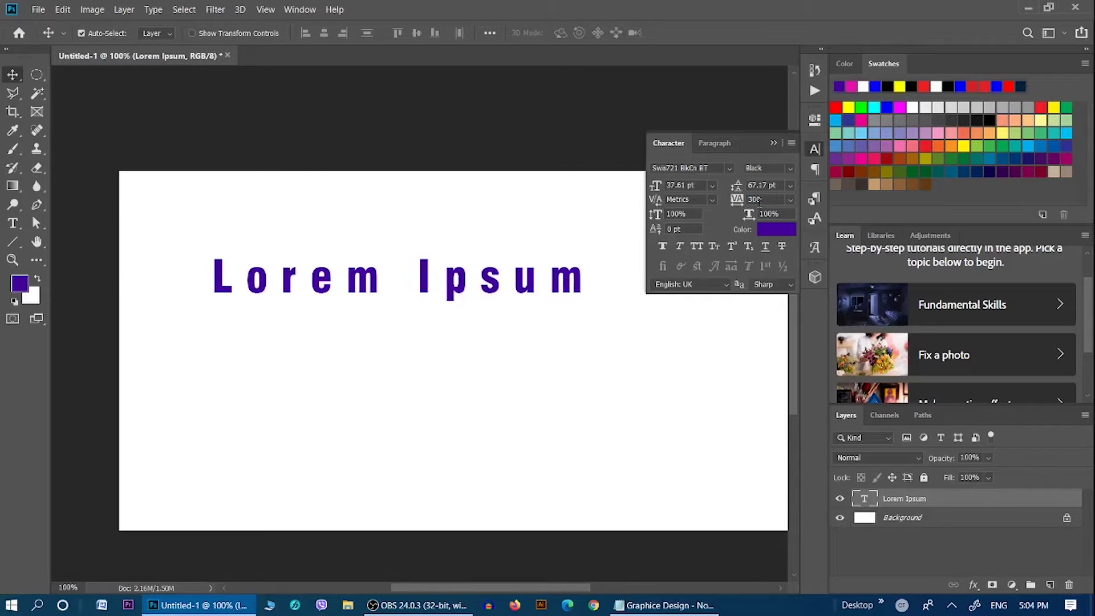
left_click(758, 200)
type("0")
key("Return")
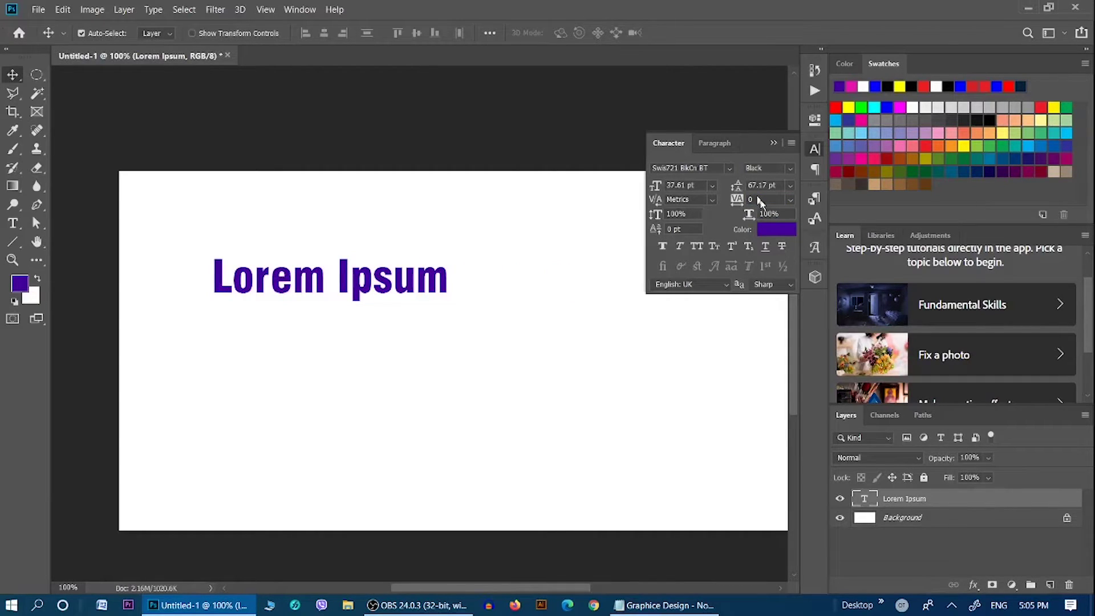
- Try tracking values of -50 and 50 on the heading, then return tracking to 0
left_click(759, 199)
type("-5")
key("Return")
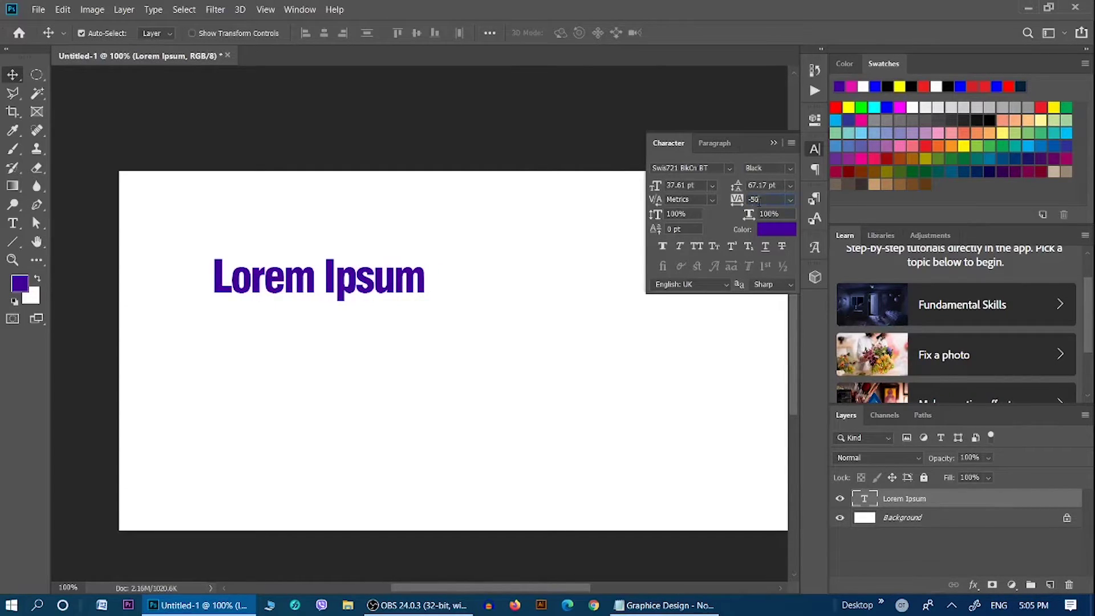
key("BackSpace")
type("5")
type("0")
key("Return")
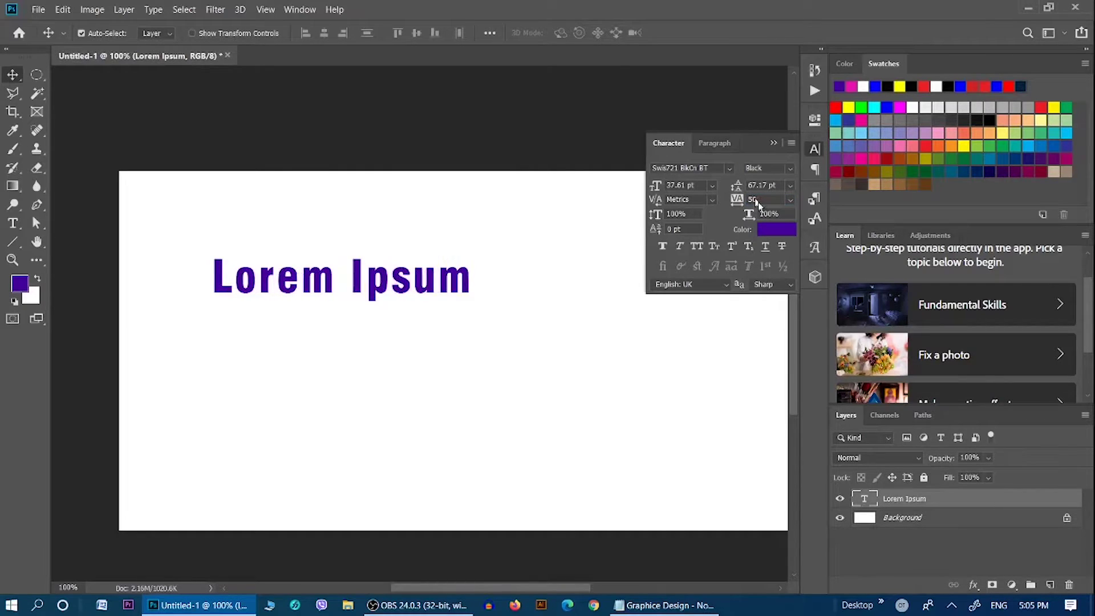
left_click(767, 201)
type("0")
key("Return")
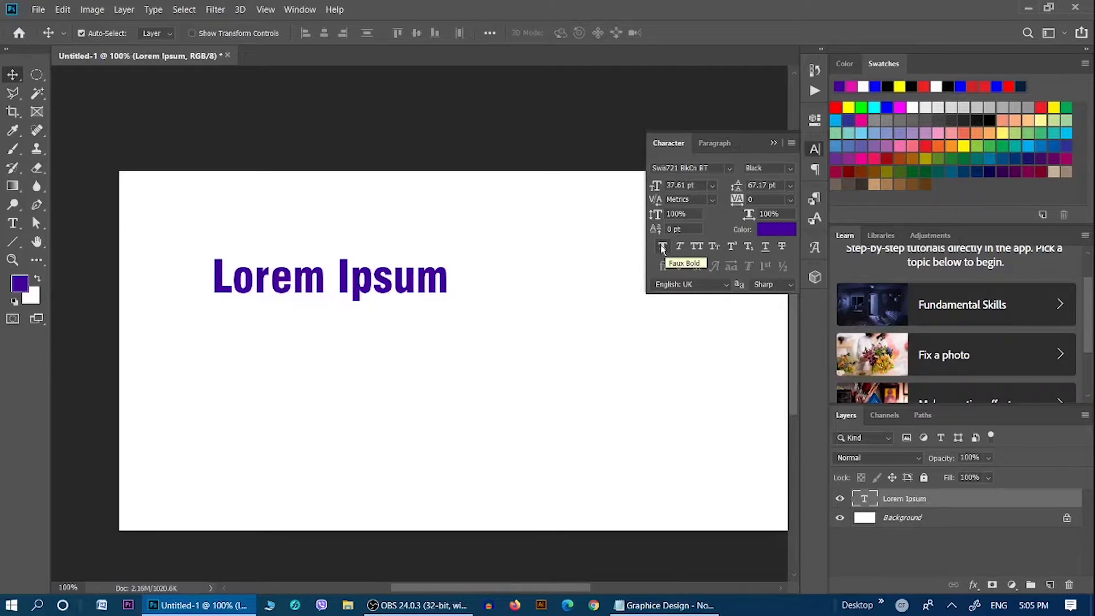
- Toggle faux bold and then faux italic on and off for the Lorem Ipsum heading
left_click(663, 248)
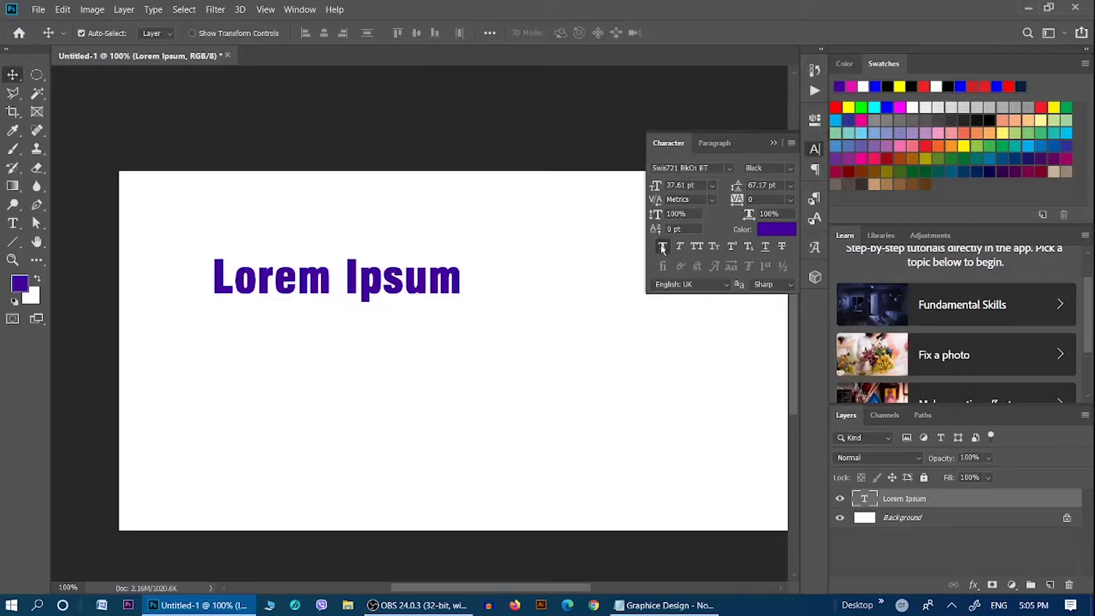
left_click(663, 247)
left_click(680, 247)
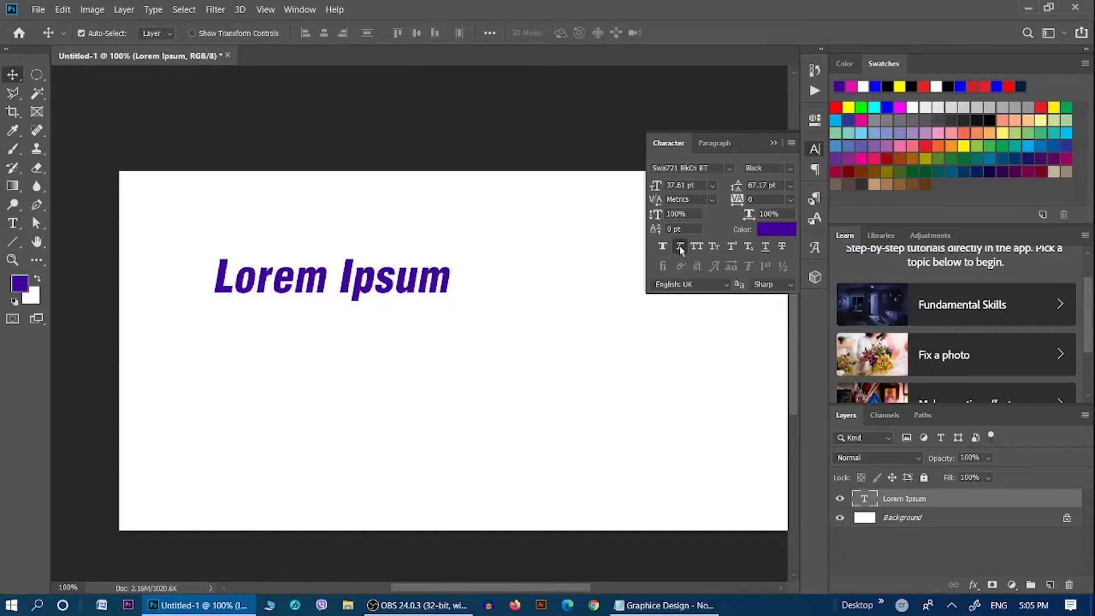
left_click(680, 248)
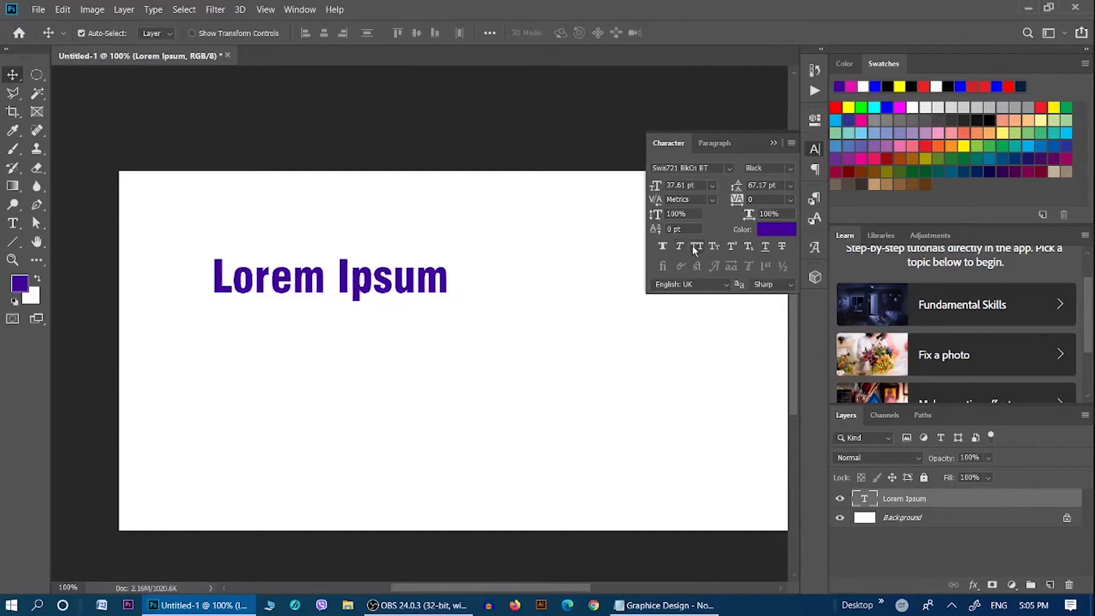
- Preview all caps, small caps and superscript on the heading, turning each off again
left_click(696, 248)
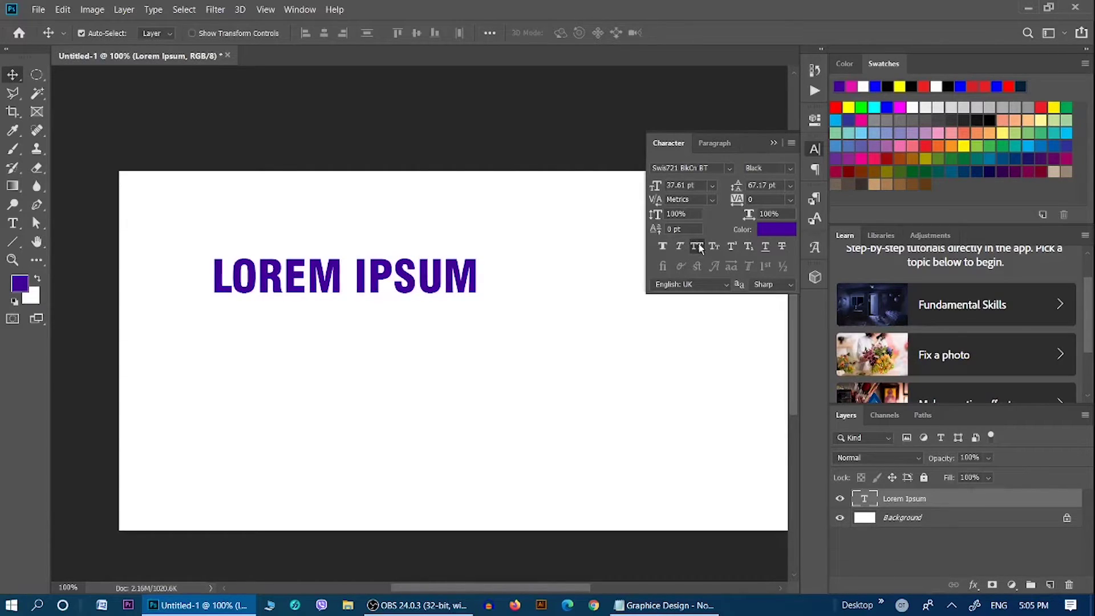
left_click(697, 247)
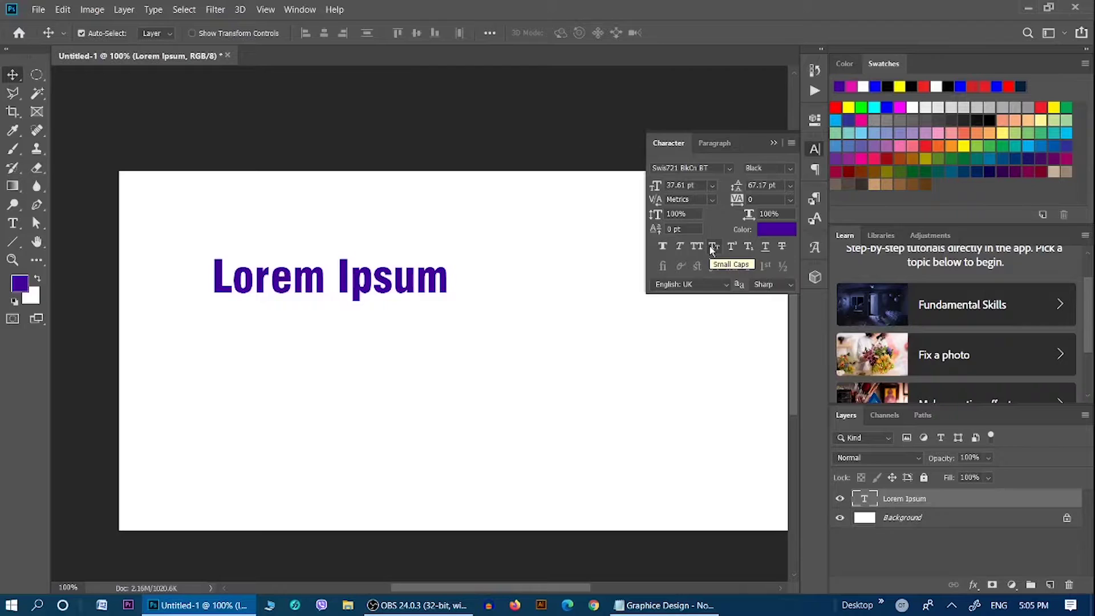
left_click(713, 249)
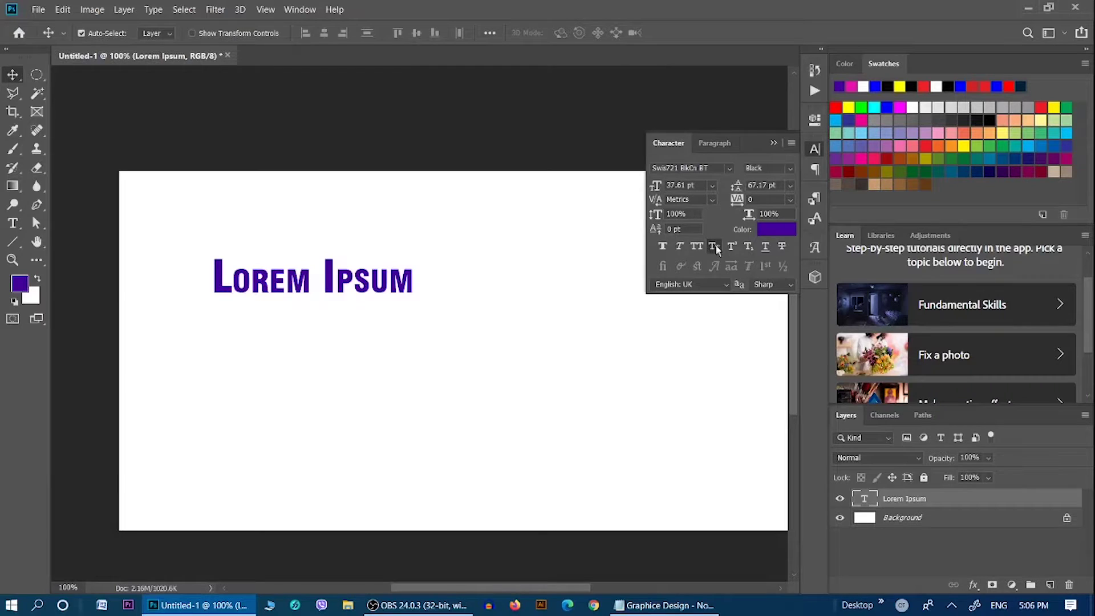
left_click(715, 247)
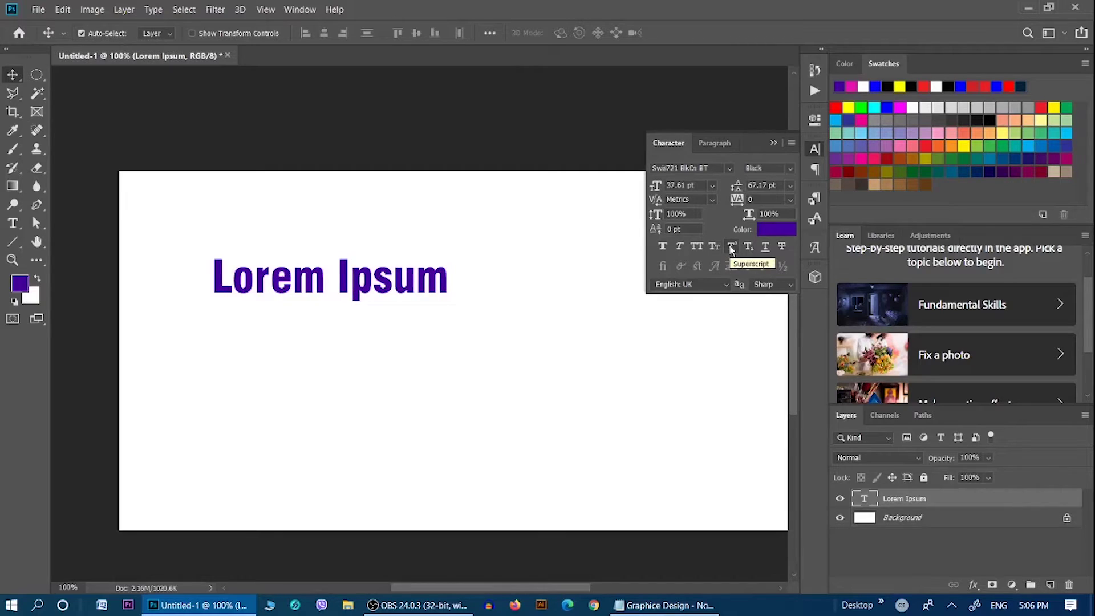
left_click(732, 247)
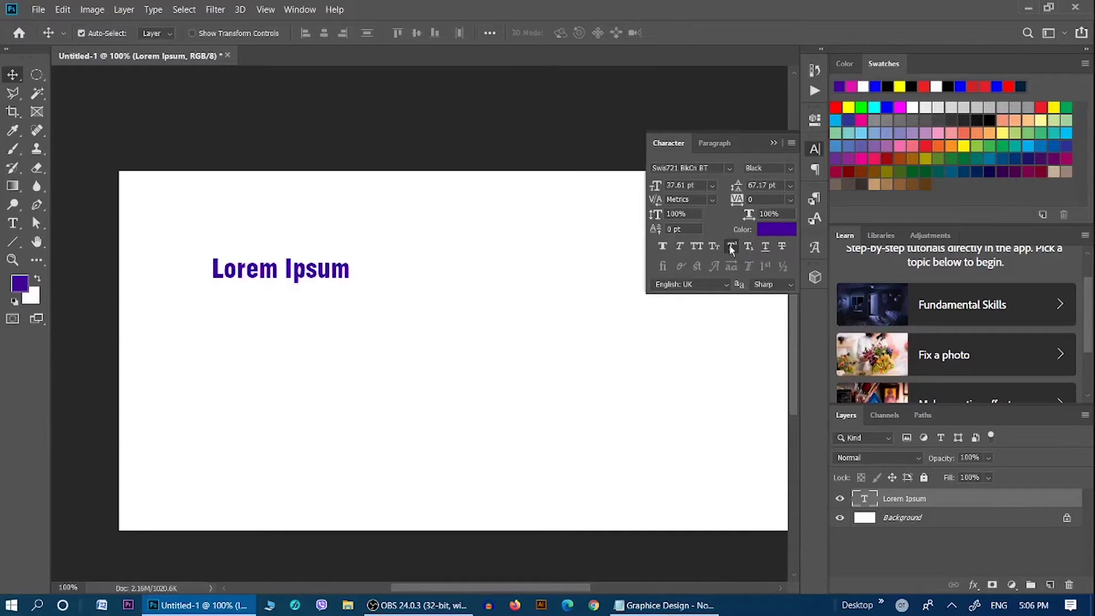
left_click(732, 247)
- Alt-drag a copy of the heading below it and retype it as '1 st'
mouse_move(397, 278)
left_mouse_down()
mouse_move(386, 266)
mouse_move(399, 344)
left_mouse_up()
key("t")
triple_click(402, 348)
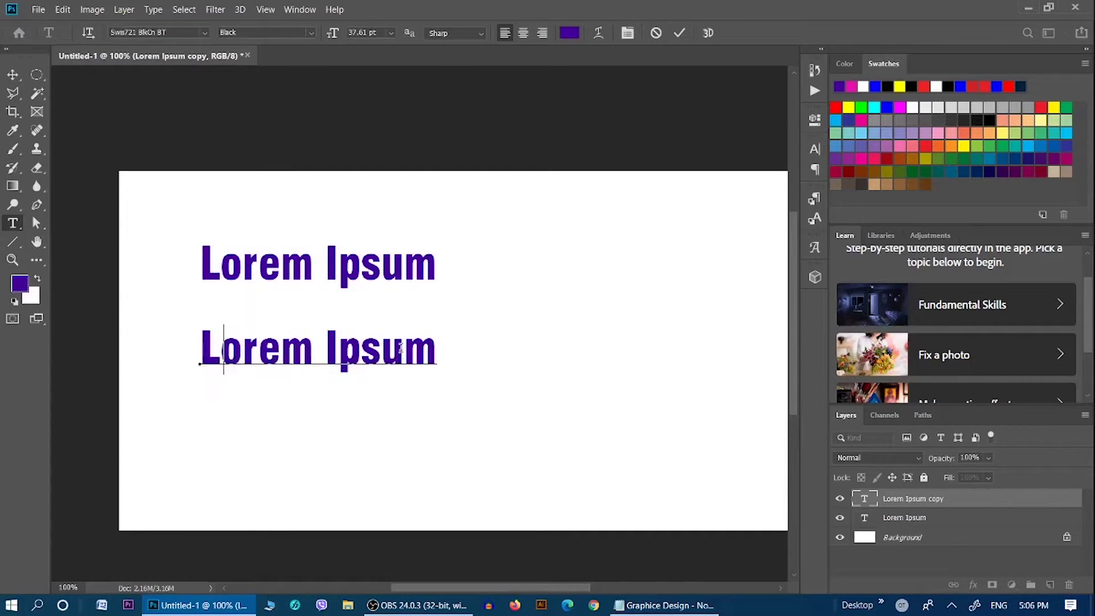
type("1 st")
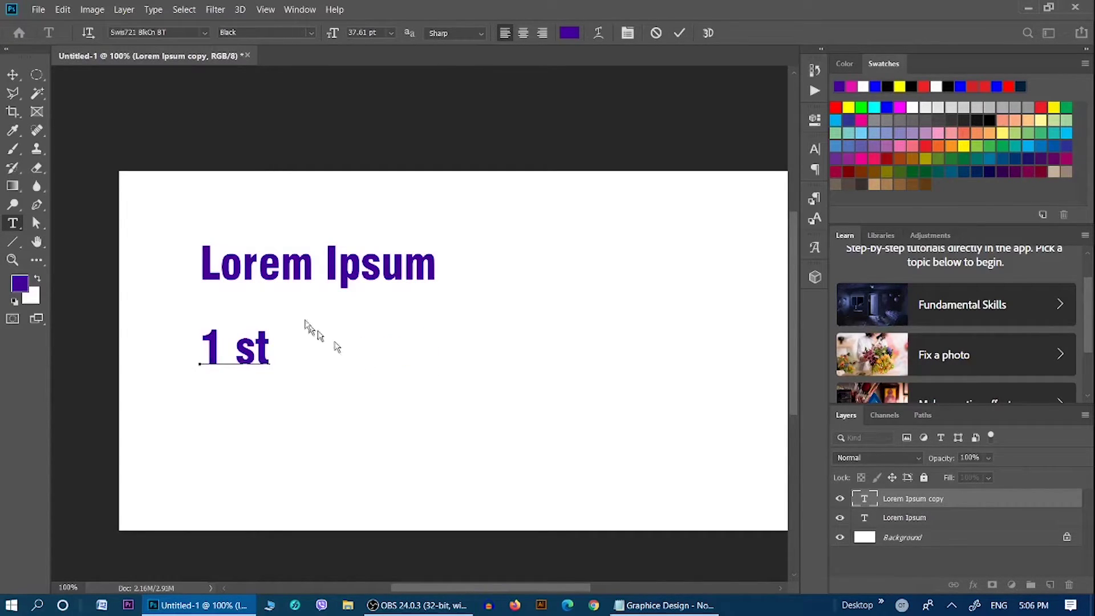
- Make 'st' superscript via the Character panel and remove the space to read '1st'
left_click_drag(270, 347, 236, 352)
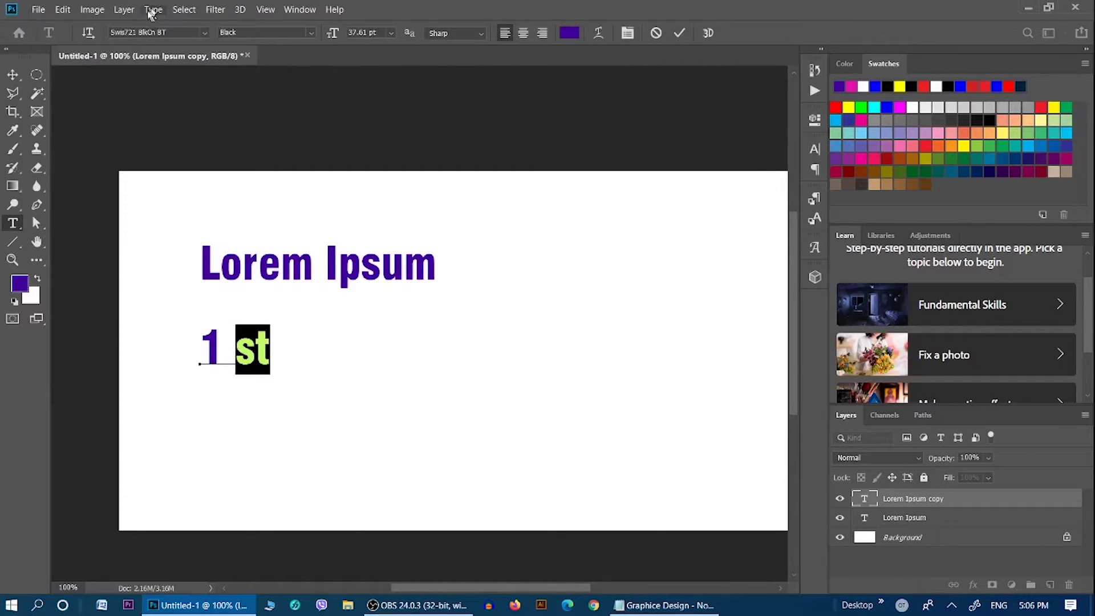
left_click(126, 11)
left_click(153, 10)
mouse_move(176, 46)
left_click(268, 43)
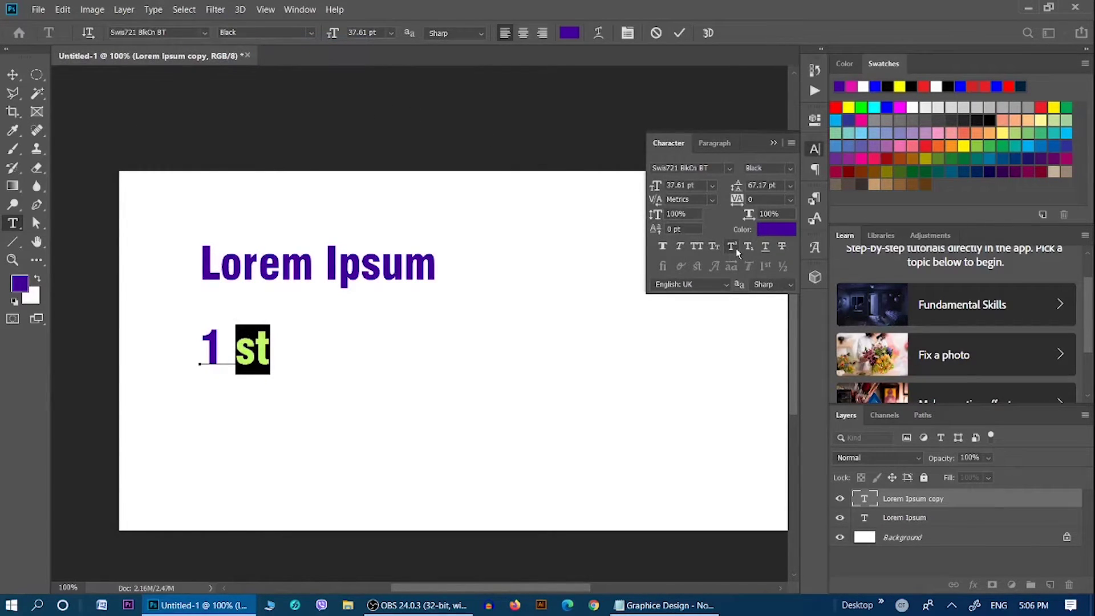
left_click(733, 245)
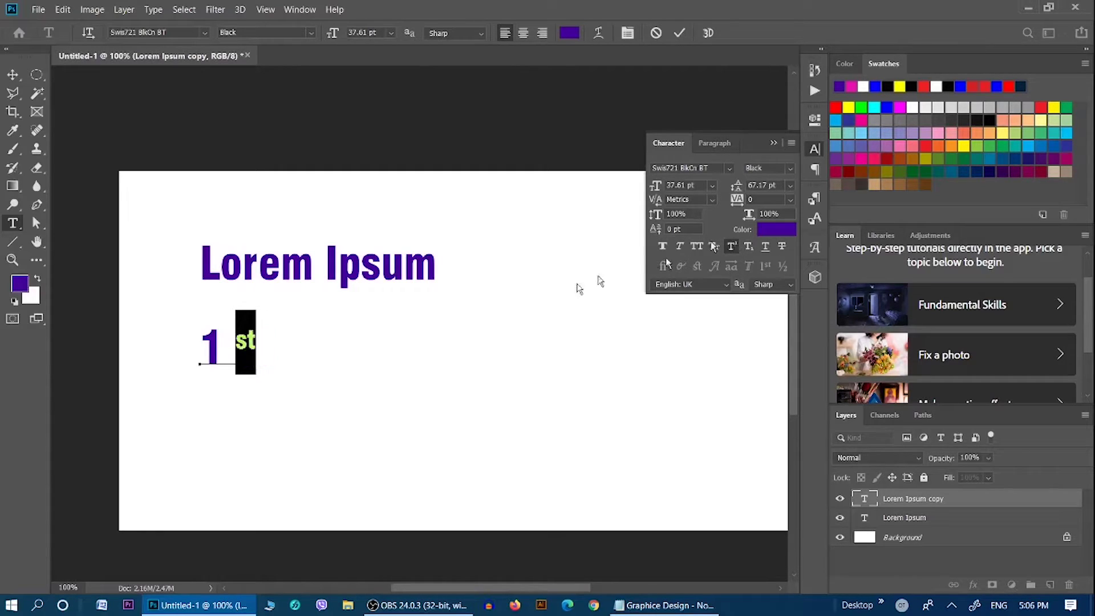
left_click(236, 343)
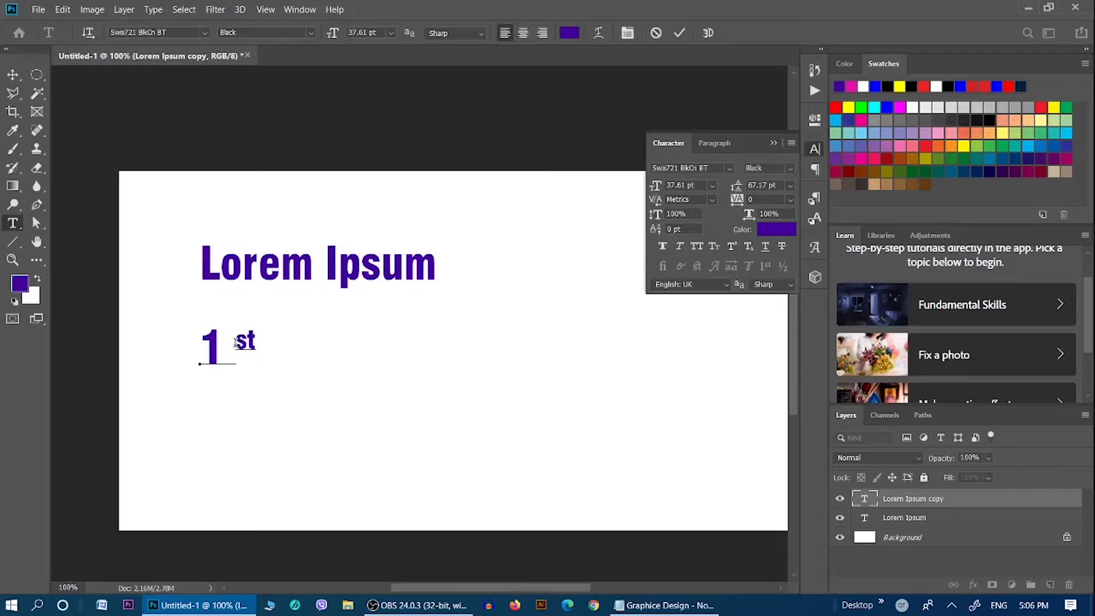
key("BackSpace")
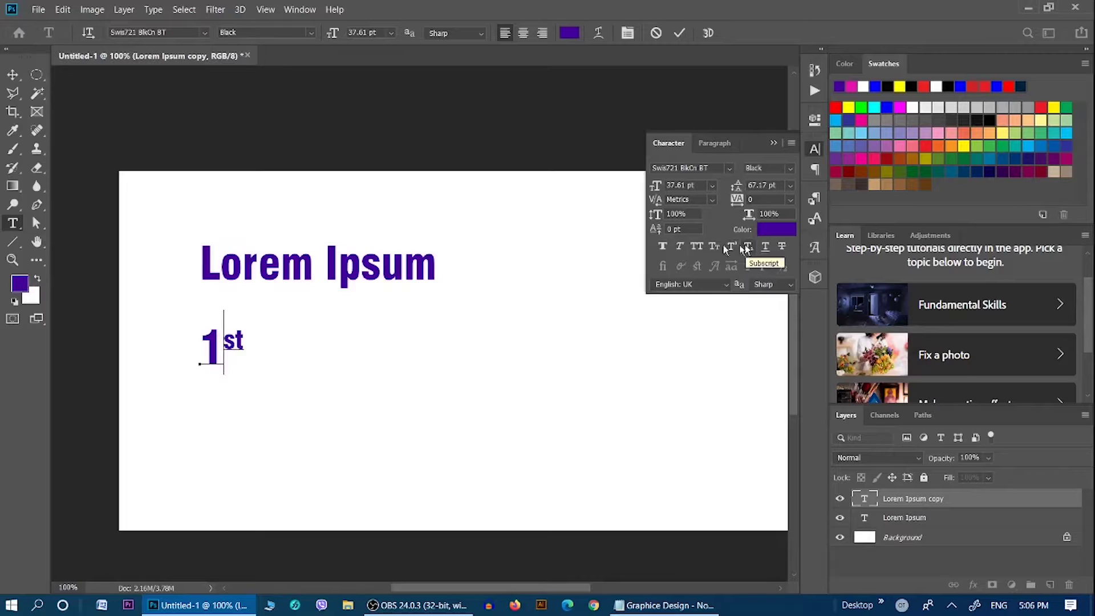
- Switch 'st' from superscript to subscript, then commit and delete the 1st test layer
double_click(229, 340)
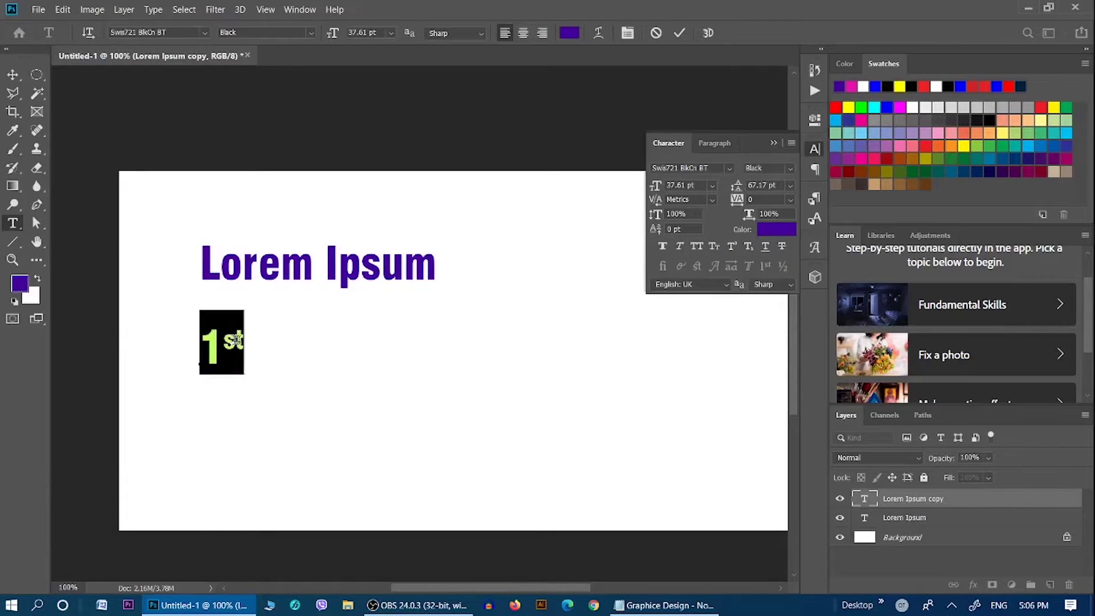
left_click(228, 341)
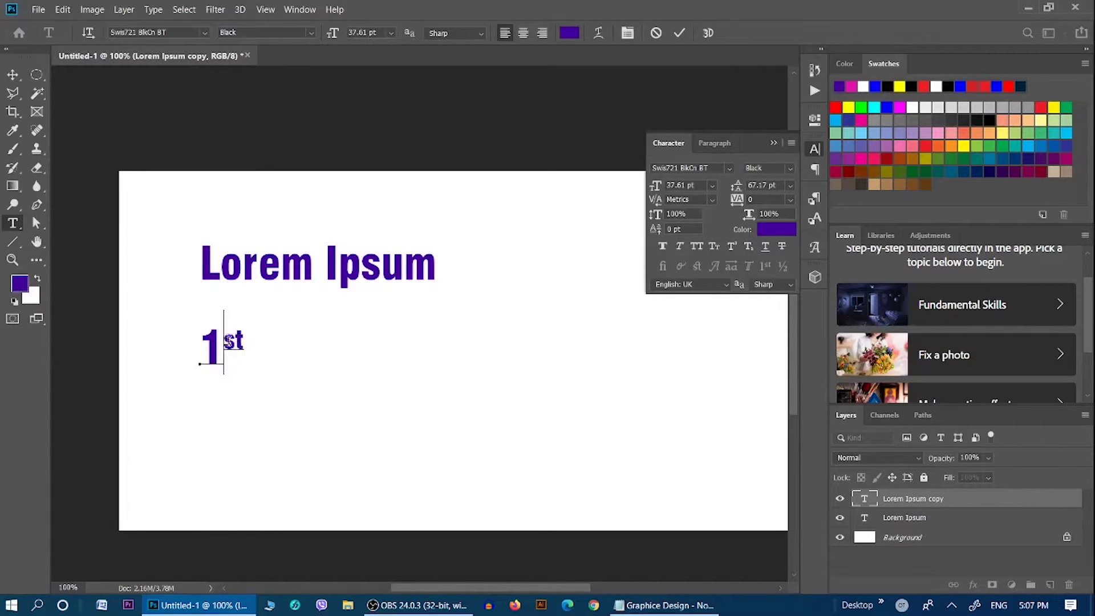
left_click_drag(229, 342, 243, 337)
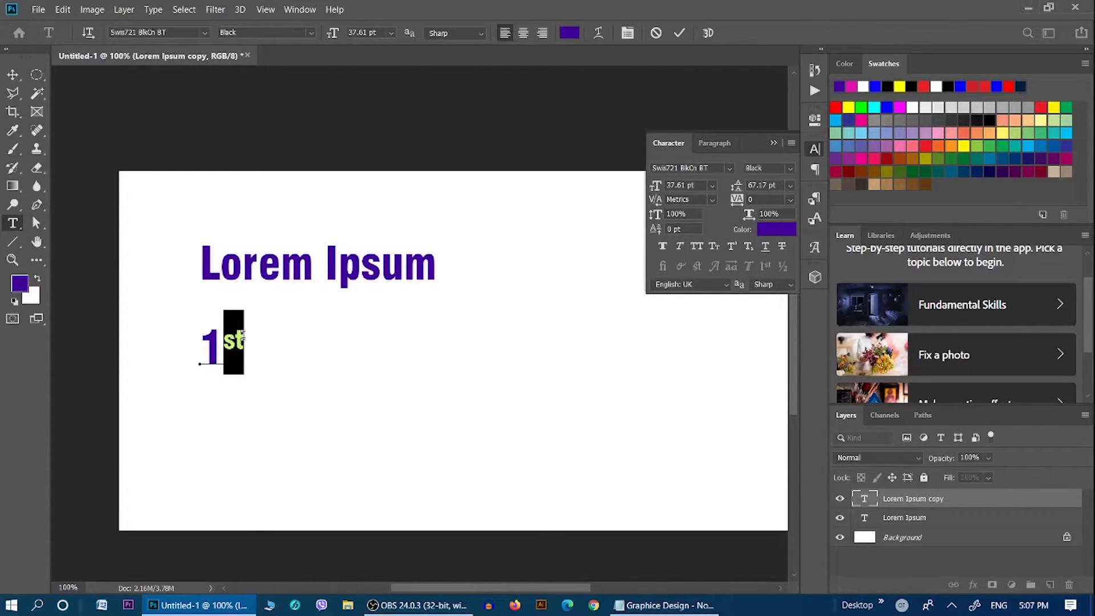
left_click(732, 246)
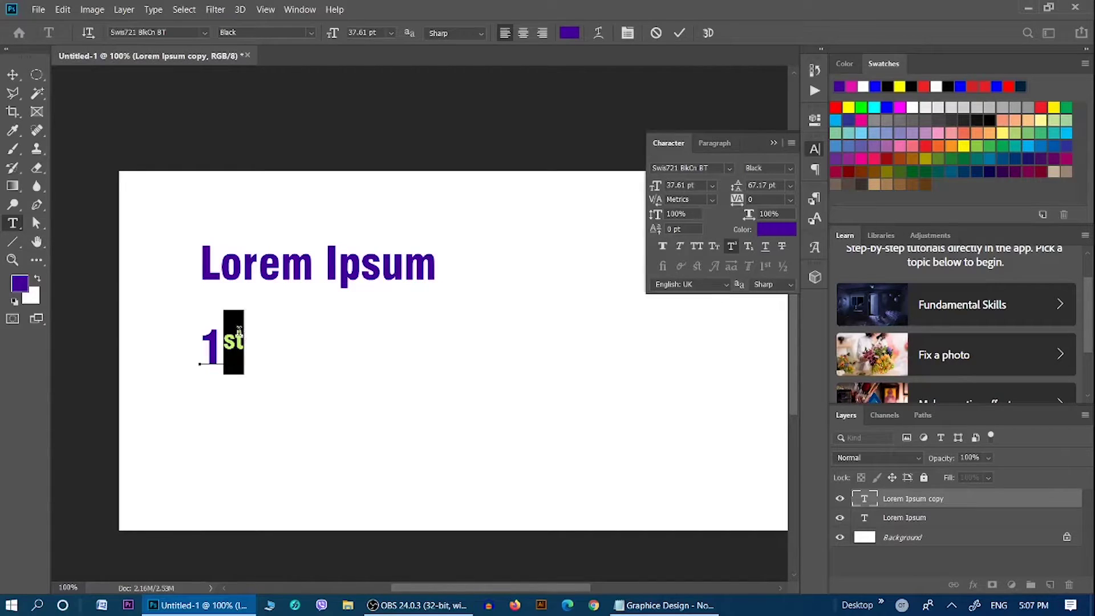
left_click(746, 250)
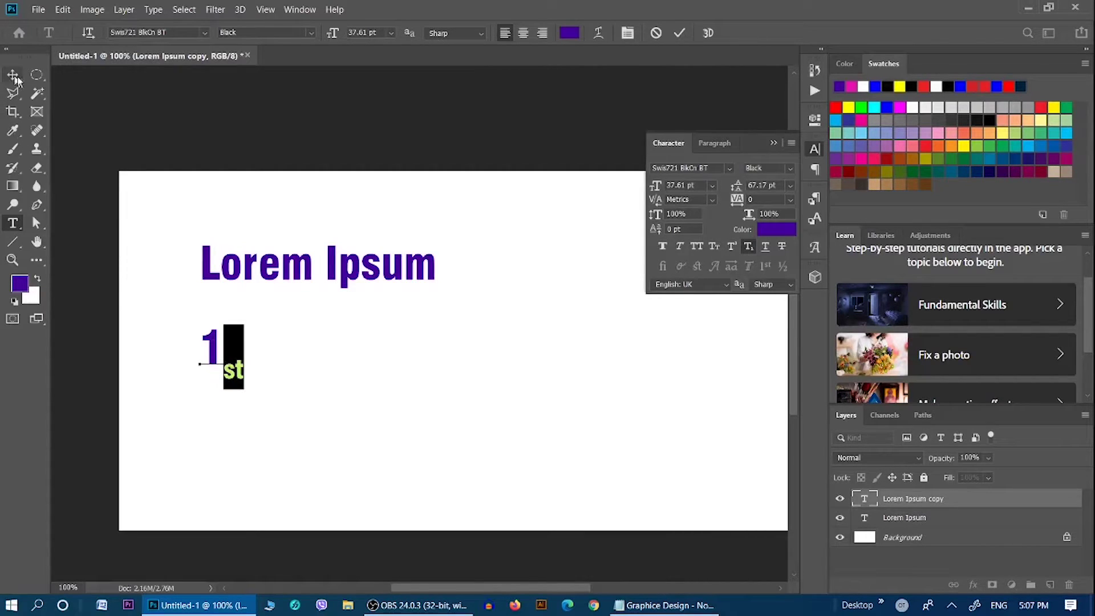
left_click(13, 75)
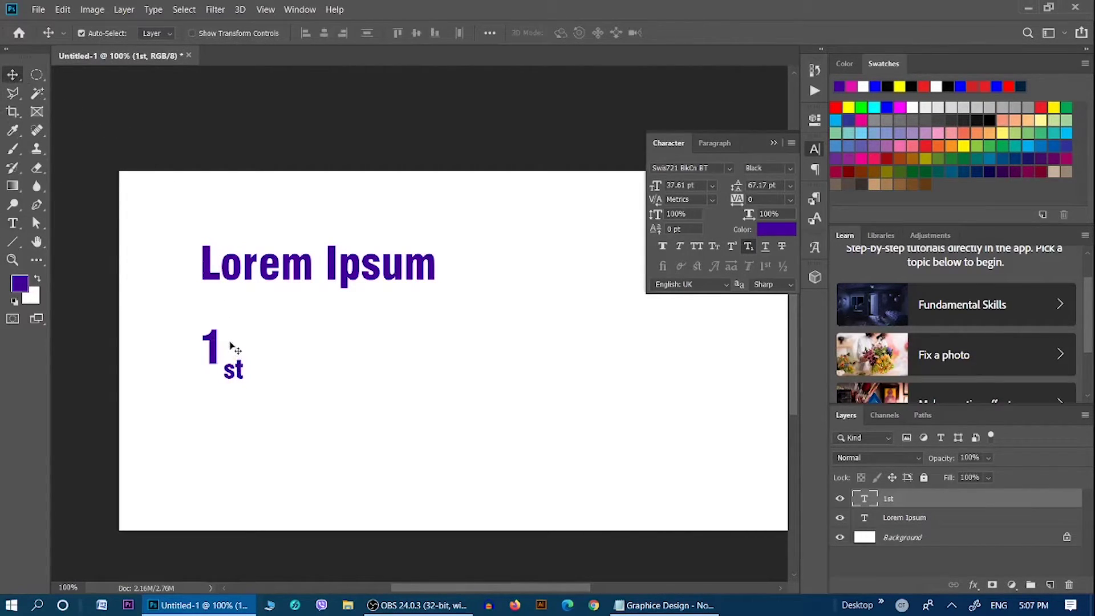
key("Delete")
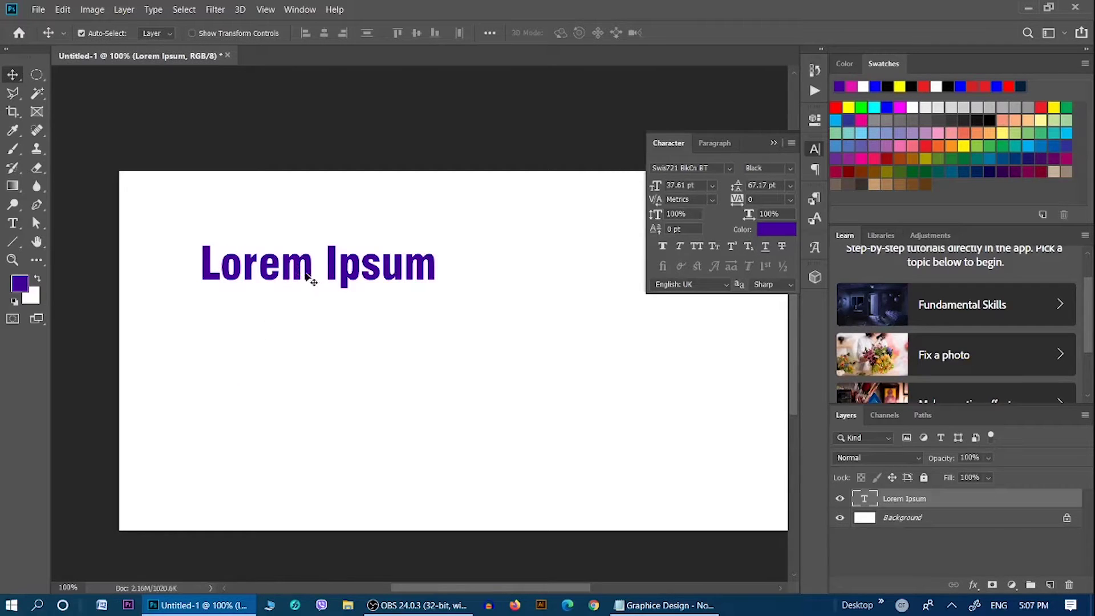
- Toggle underline, then strikethrough, on and off on the heading, then collapse the Character panel
left_click(766, 249)
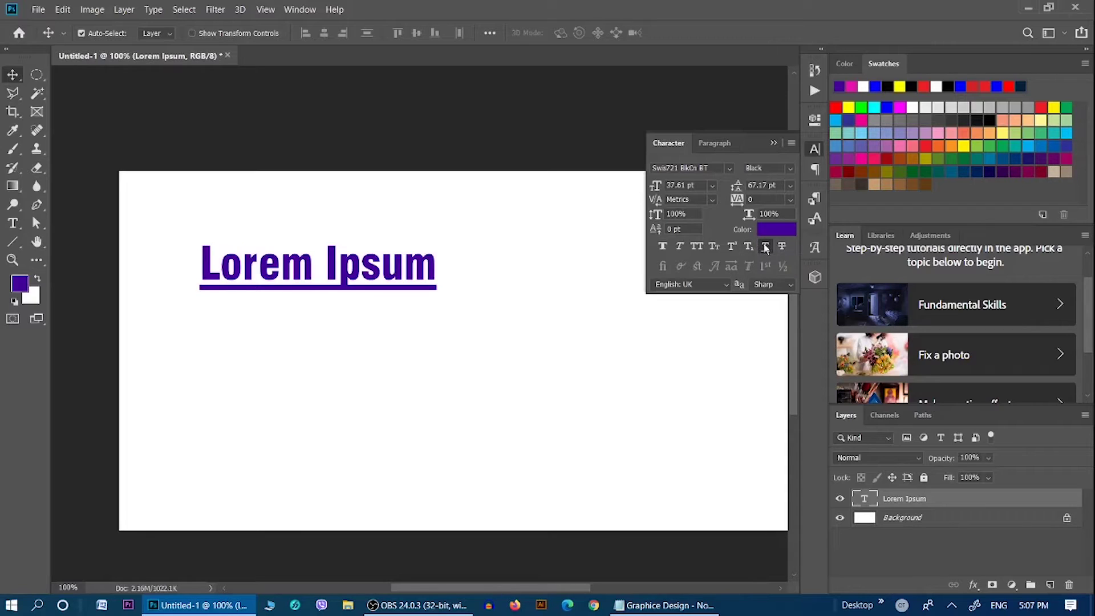
left_click(766, 248)
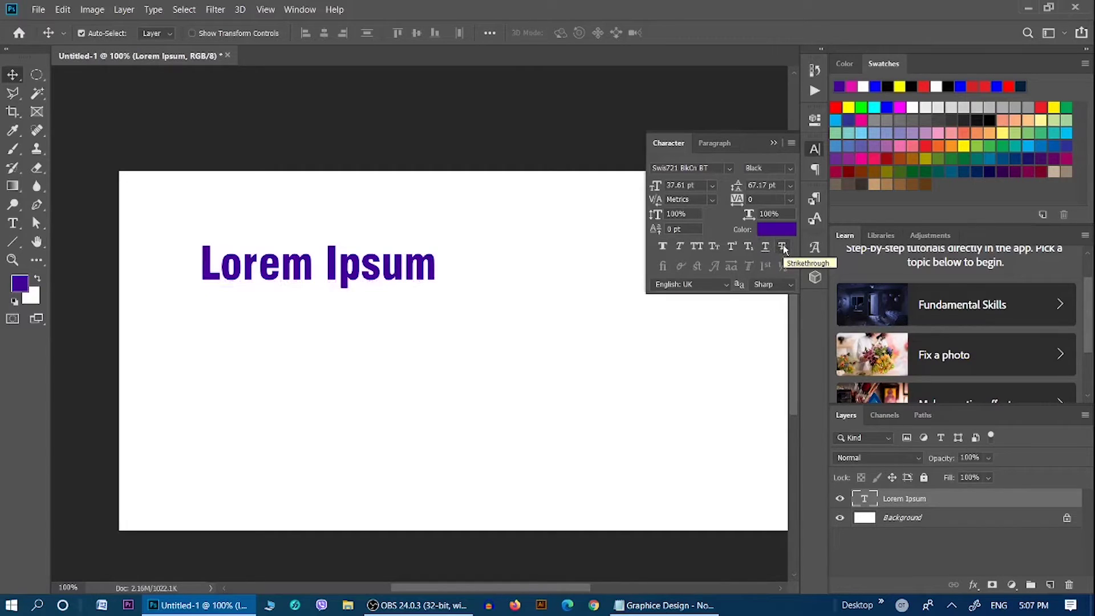
left_click(783, 247)
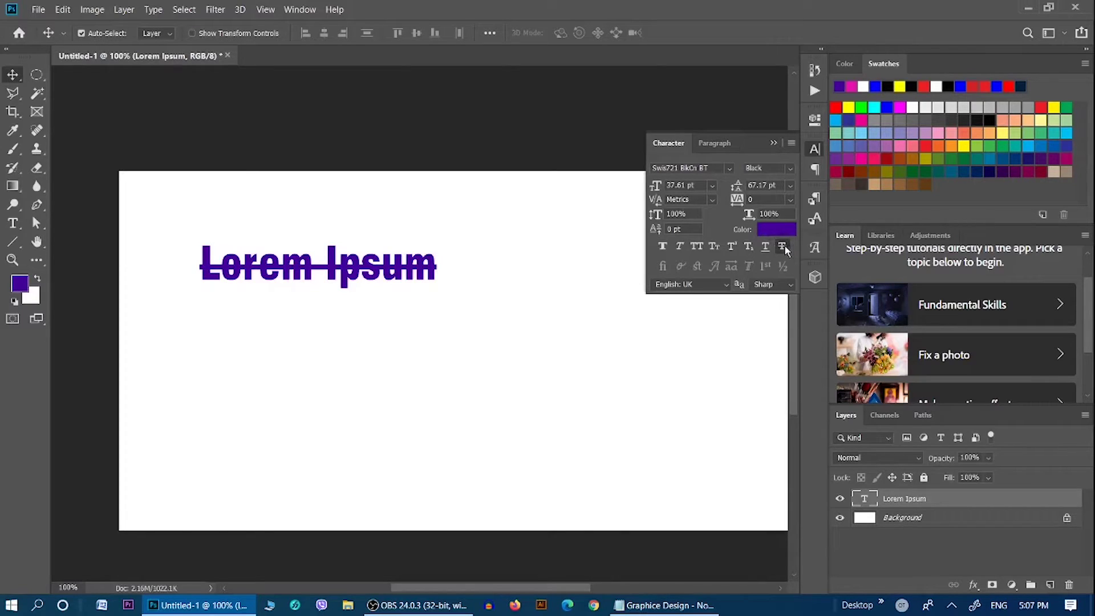
left_click(784, 247)
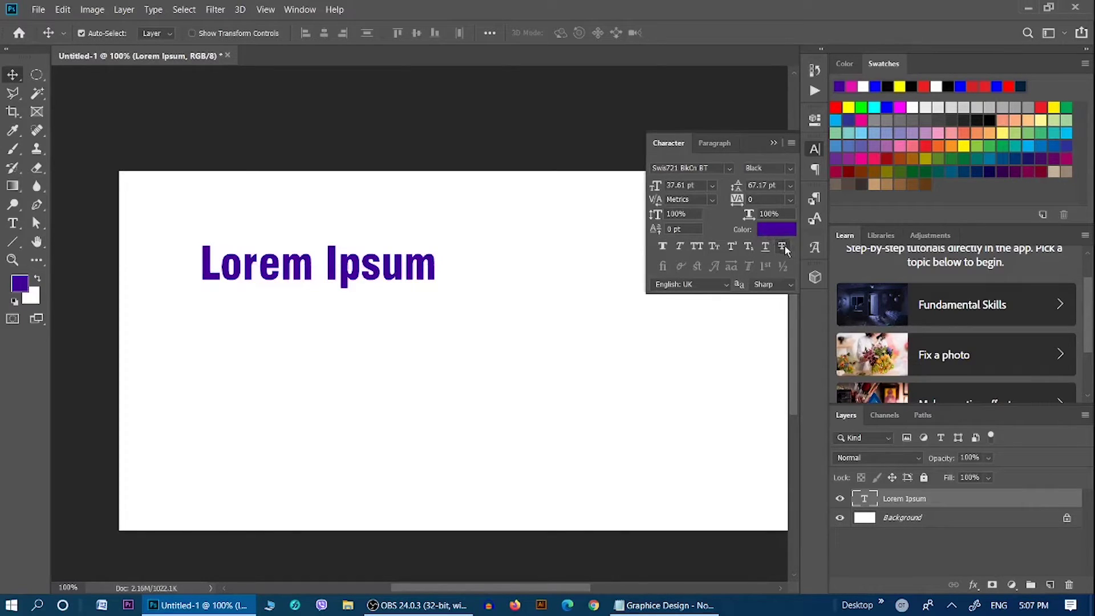
left_click(405, 282)
- Delete the Lorem Ipsum text layer and briefly view the Paragraph panel's 0 pt settings
key("Delete")
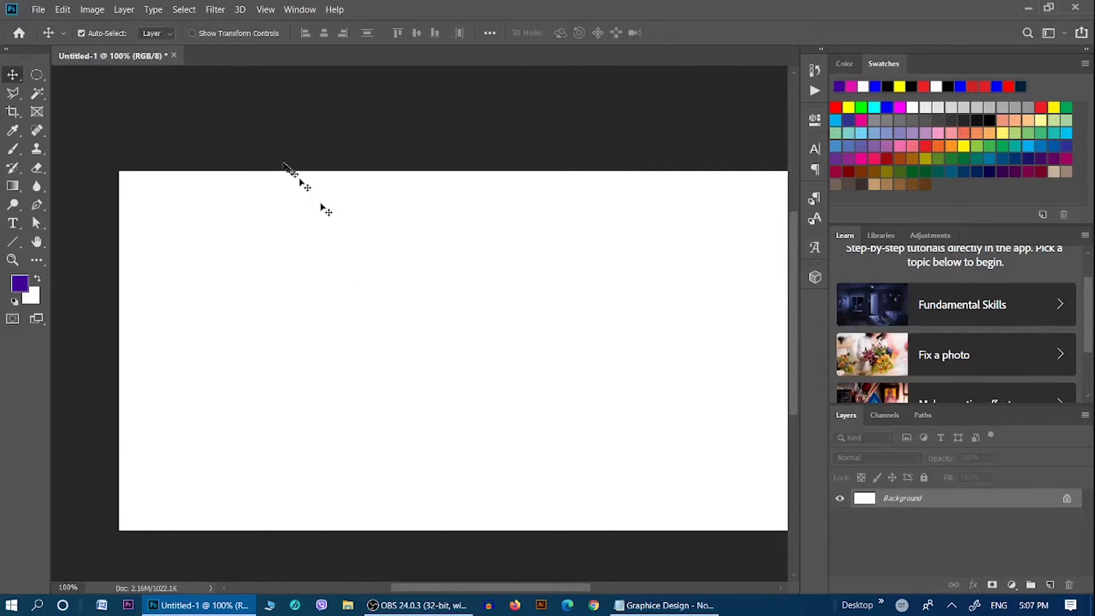
left_click(151, 10)
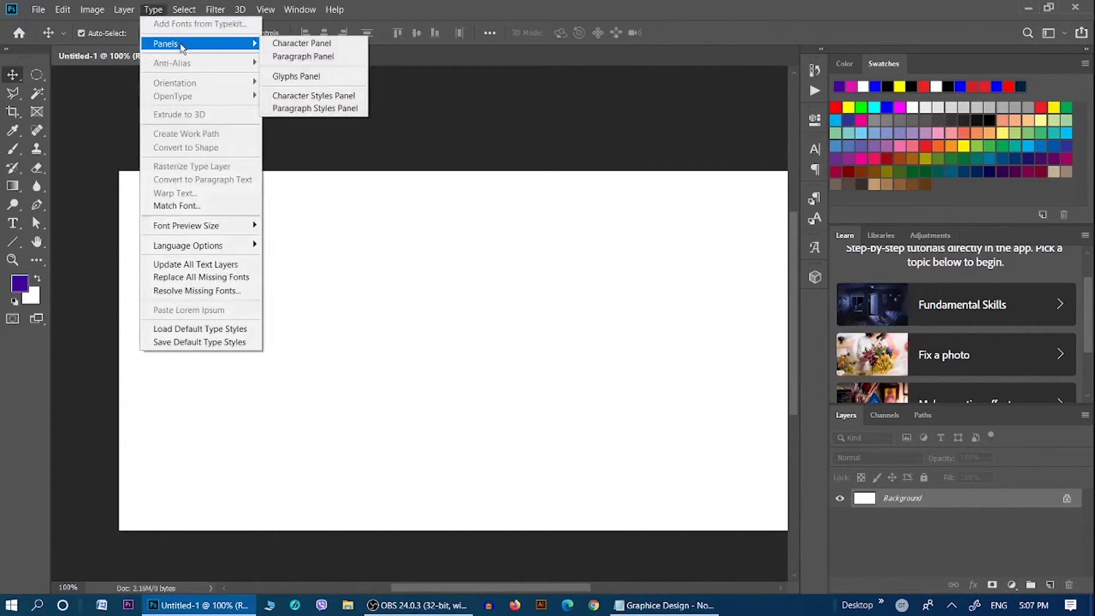
mouse_move(166, 43)
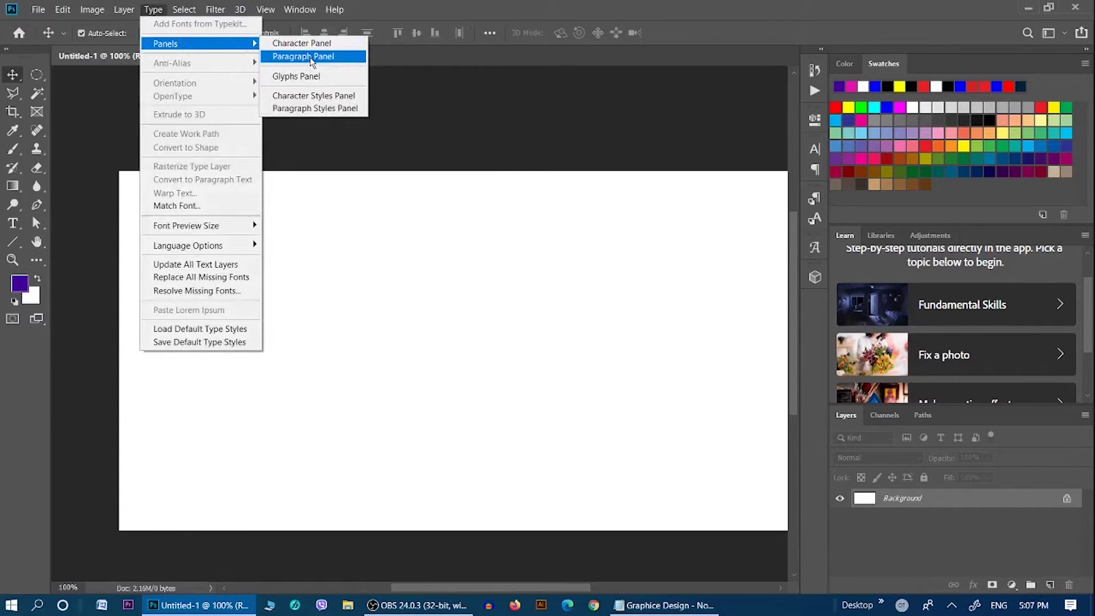
left_click(313, 59)
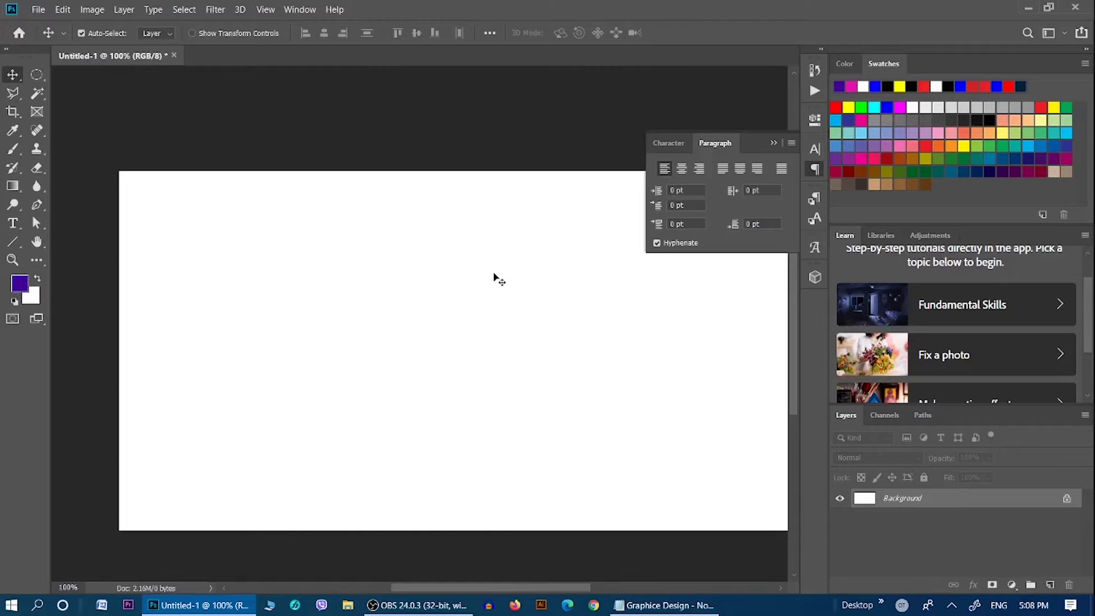
left_click(468, 281)
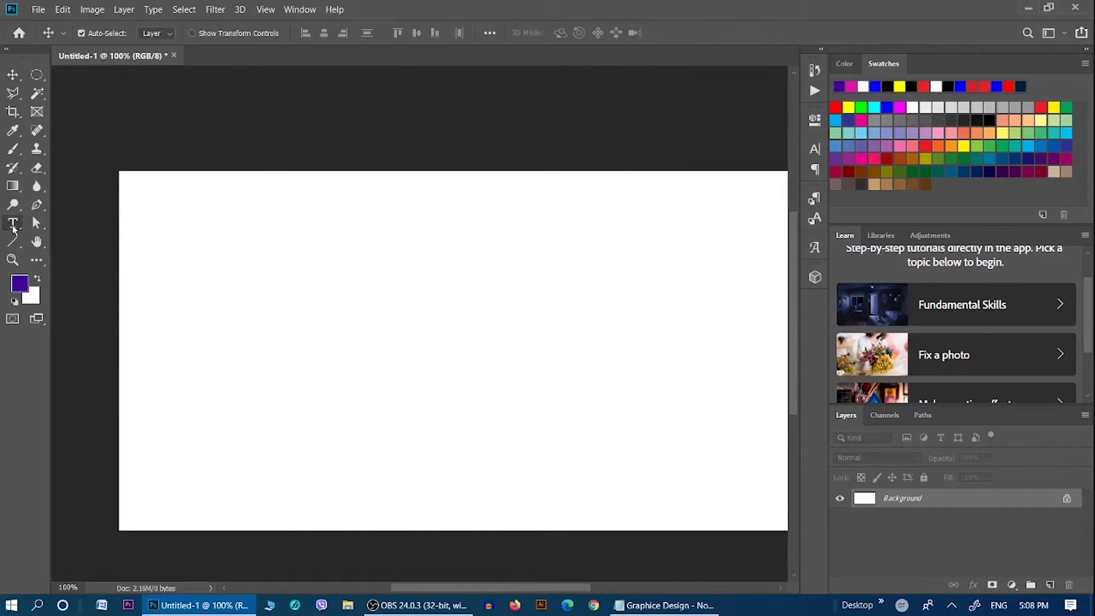
- Draw a paragraph text box and paste in the graphic design text copied from Notepad
left_click(13, 224)
left_click_drag(168, 228, 433, 447)
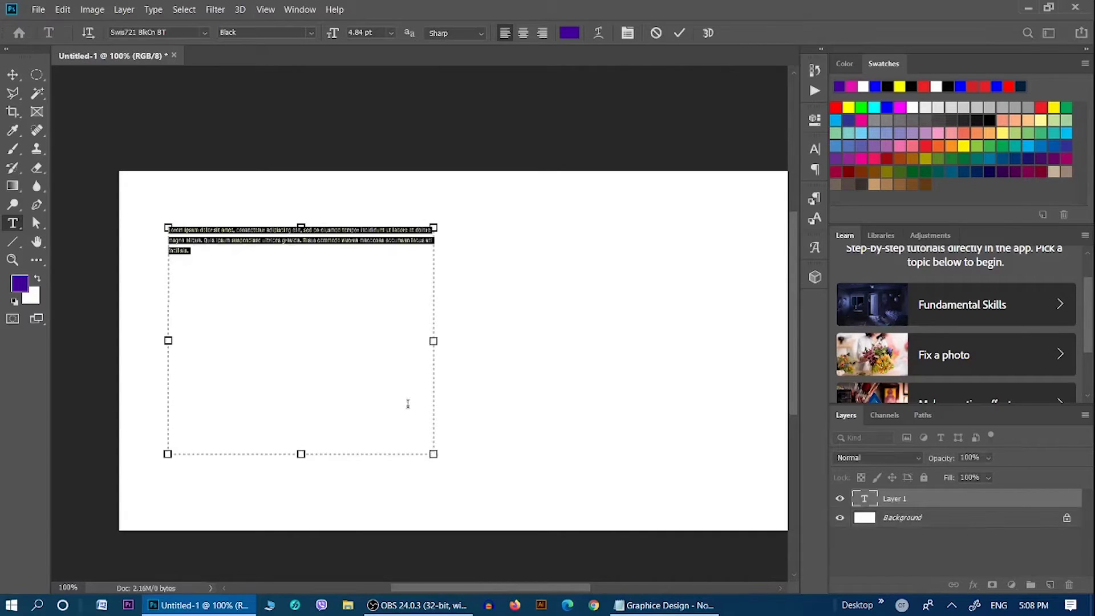
left_click(666, 605)
left_click(695, 204)
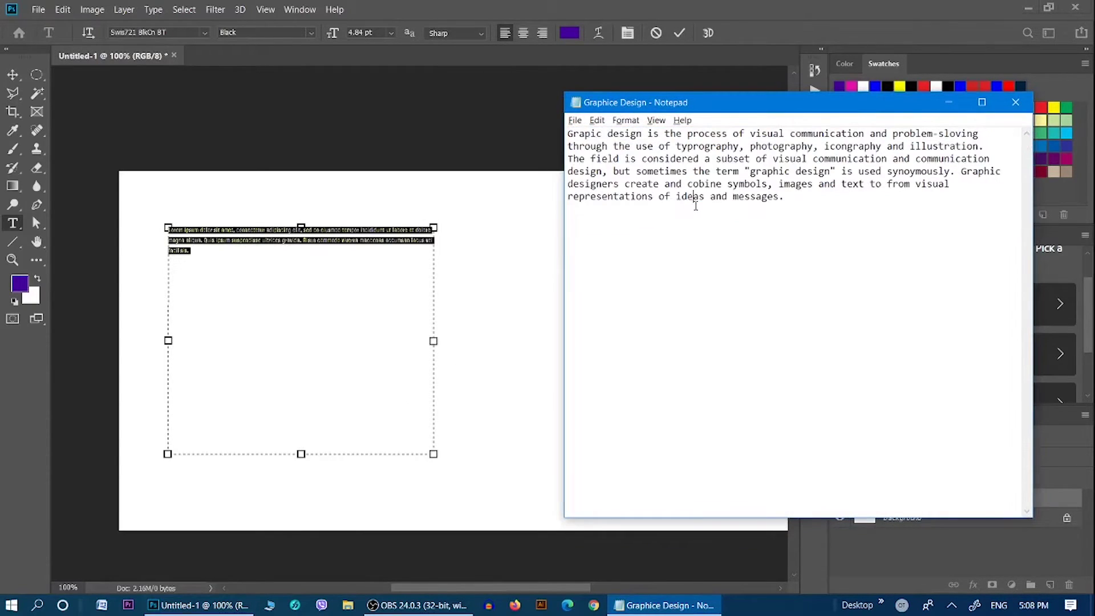
key("ctrl+a")
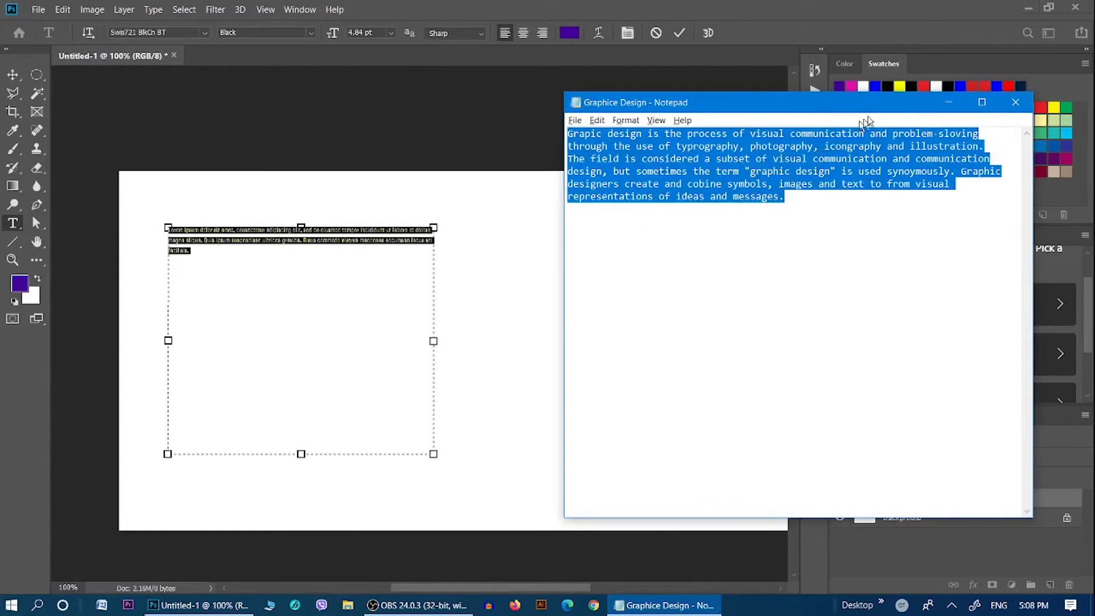
left_click(949, 102)
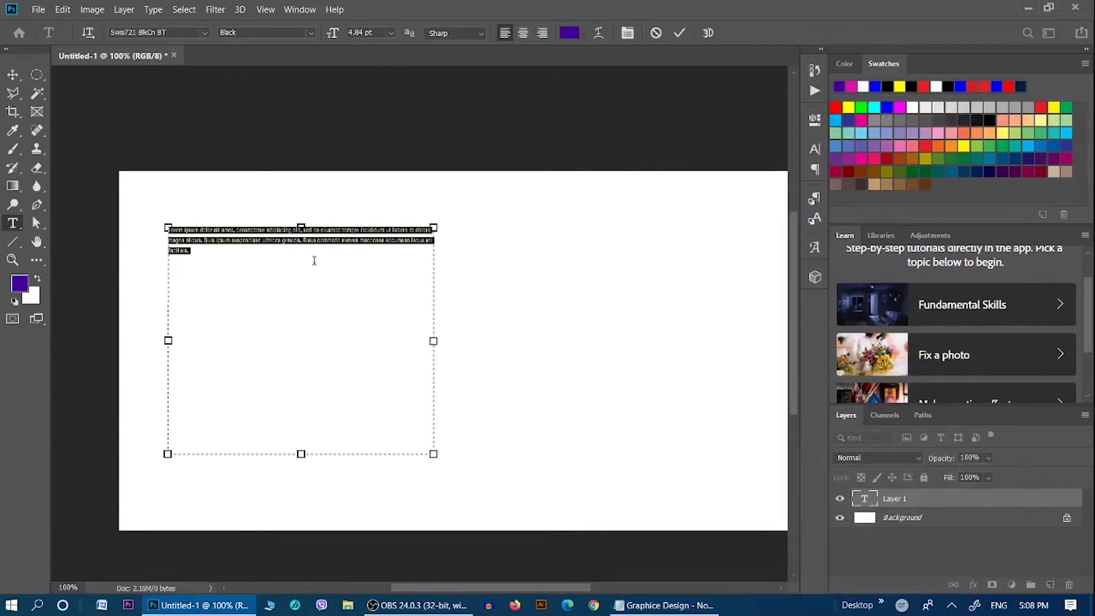
key("ctrl+v")
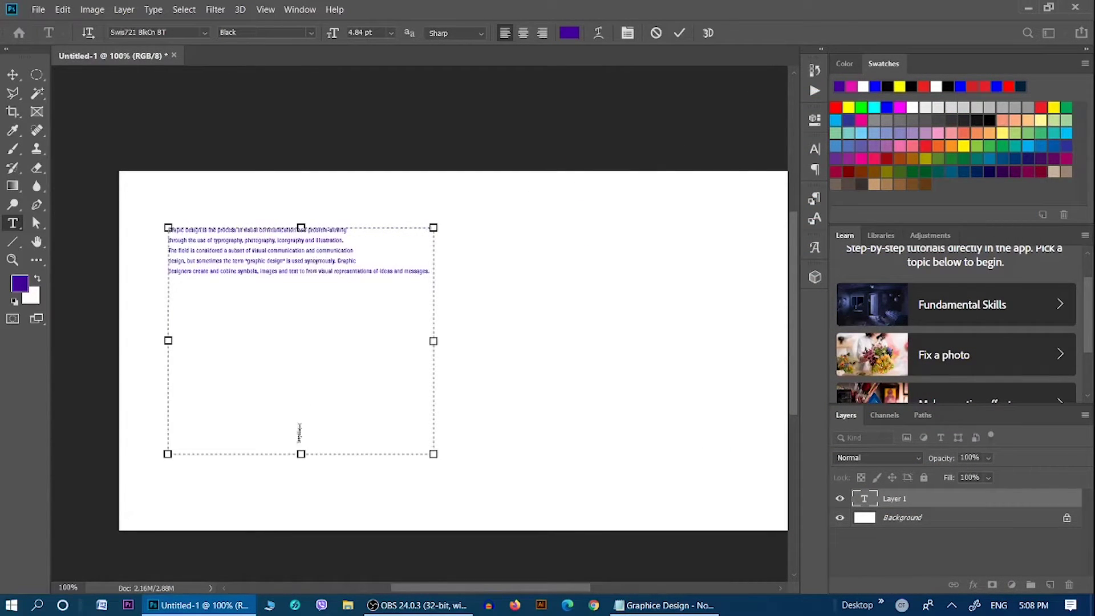
- Shrink the text box around the pasted paragraph and commit it
mouse_move(301, 454)
left_mouse_down()
mouse_move(367, 329)
mouse_move(367, 295)
left_mouse_up()
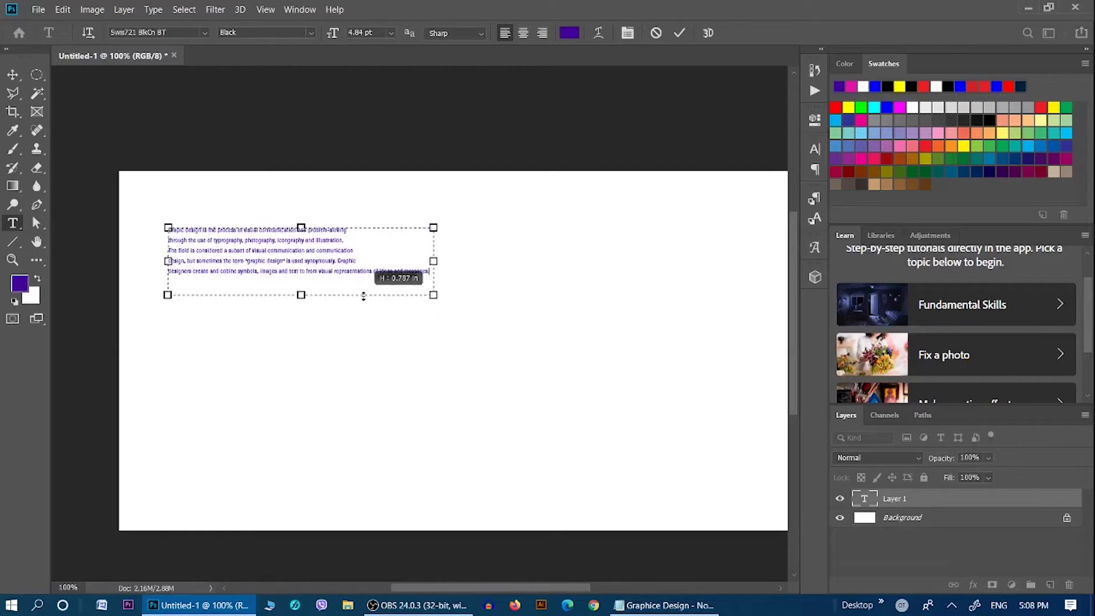
left_click_drag(434, 258, 369, 261)
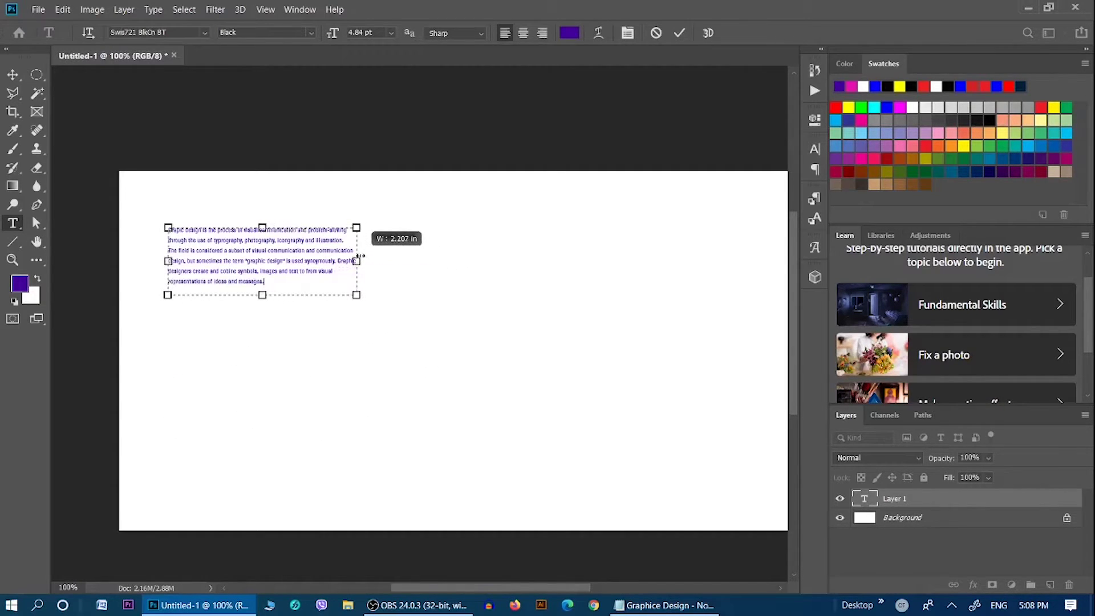
left_click(13, 74)
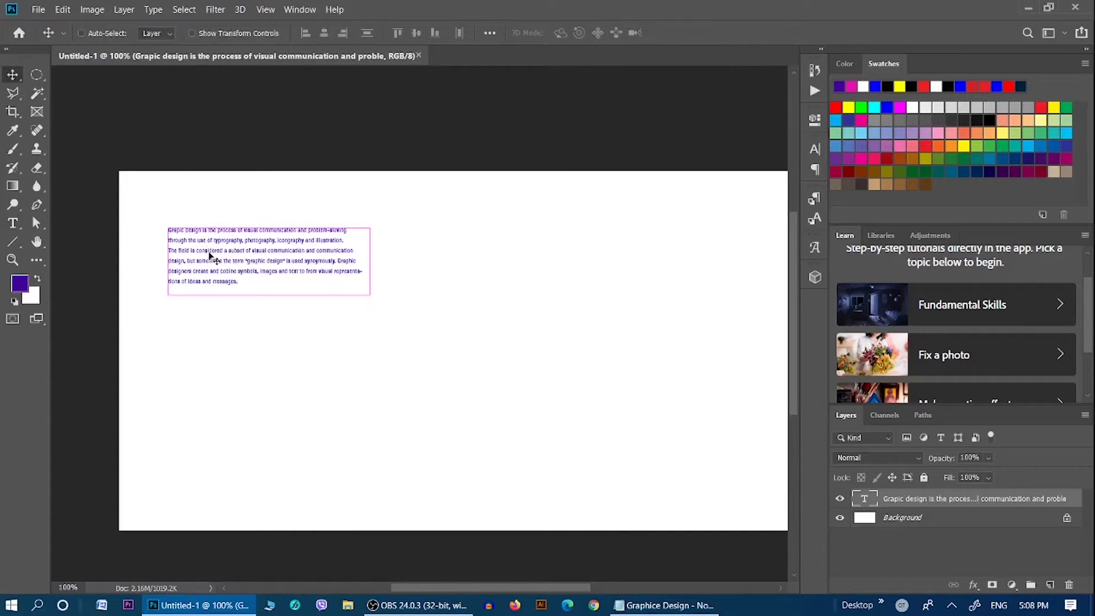
- Scale the graphic design paragraph up to about 150% with Free Transform
key("ctrl+t")
left_click_drag(372, 303, 690, 435)
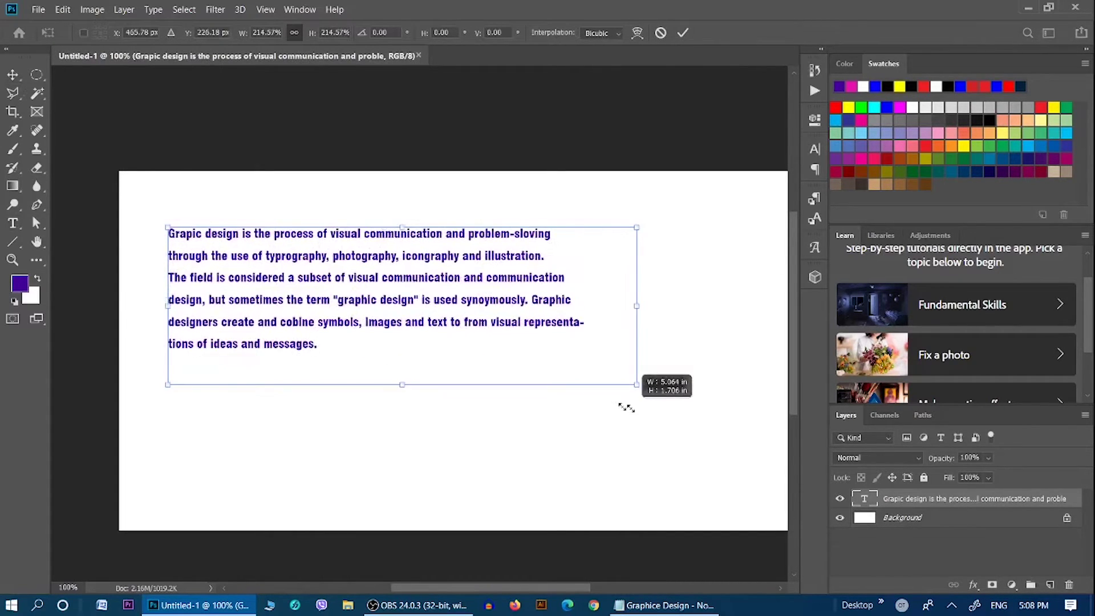
key("Return")
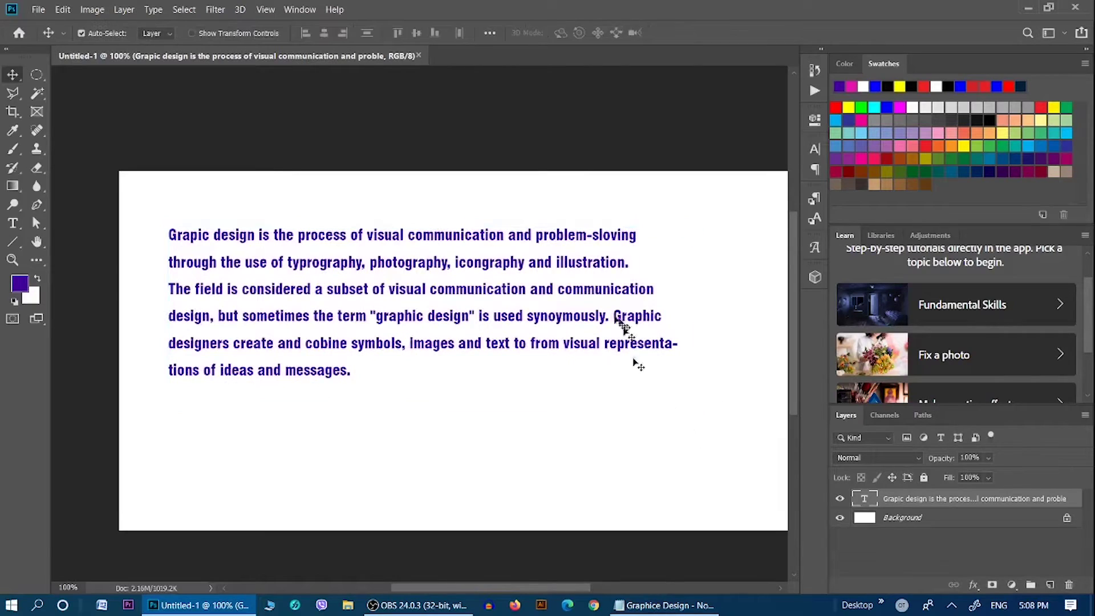
- Narrow and shorten the paragraph's text box to fit its lines, leaving all text selected
key("t")
left_click(507, 309)
key("ctrl+a")
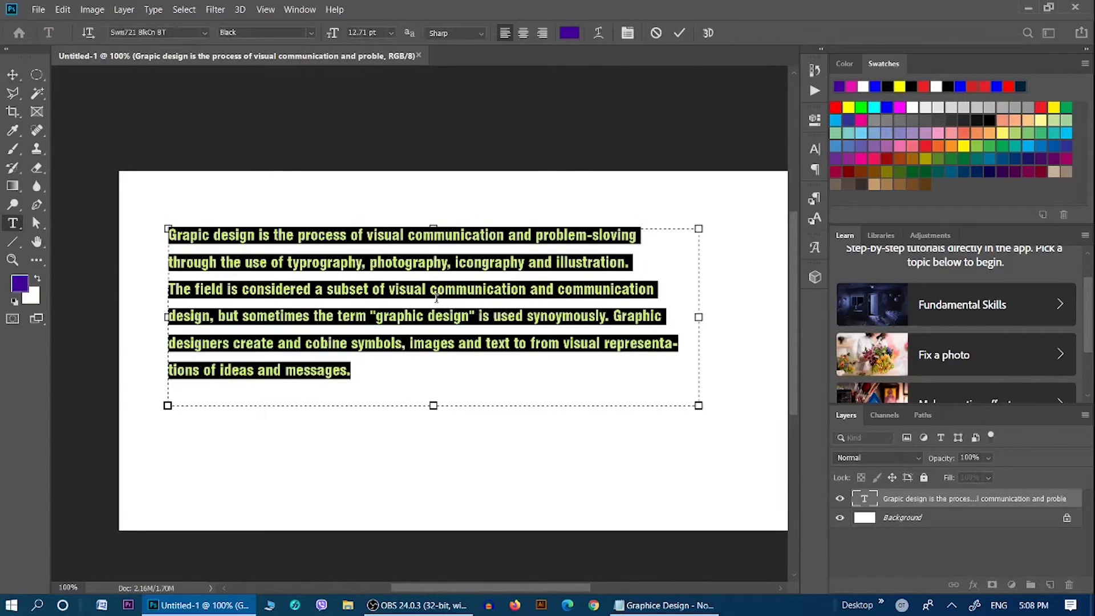
left_click(501, 310)
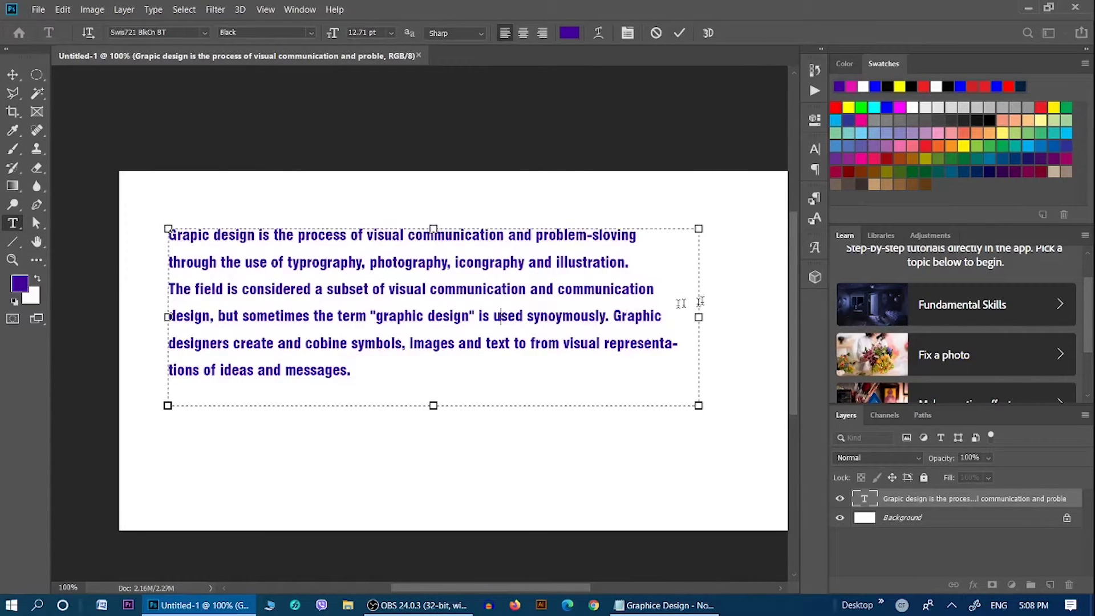
left_click_drag(699, 317, 690, 321)
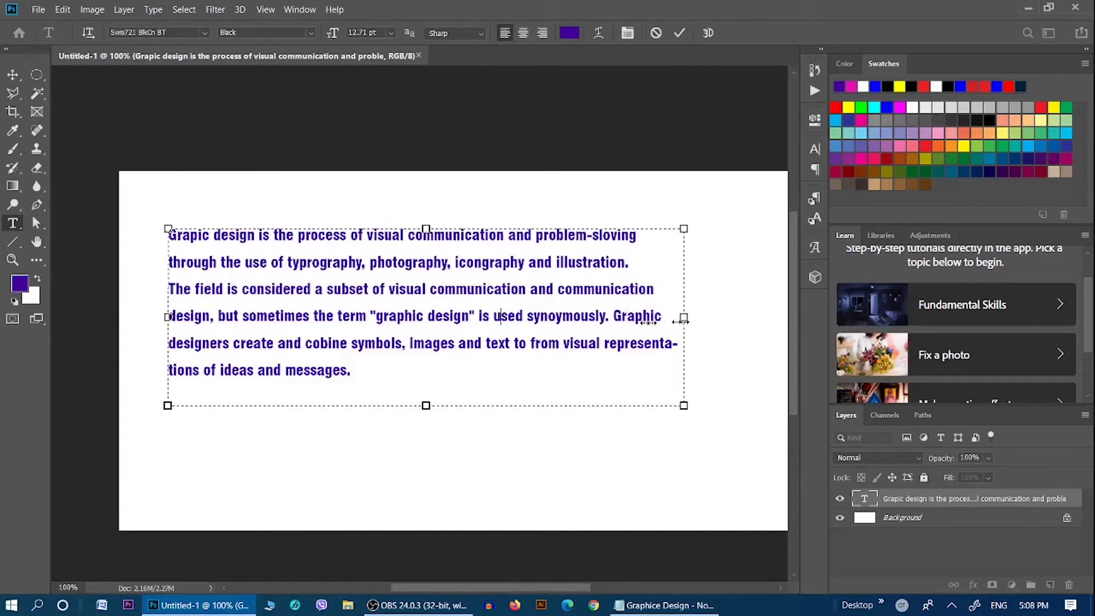
key("ctrl+a")
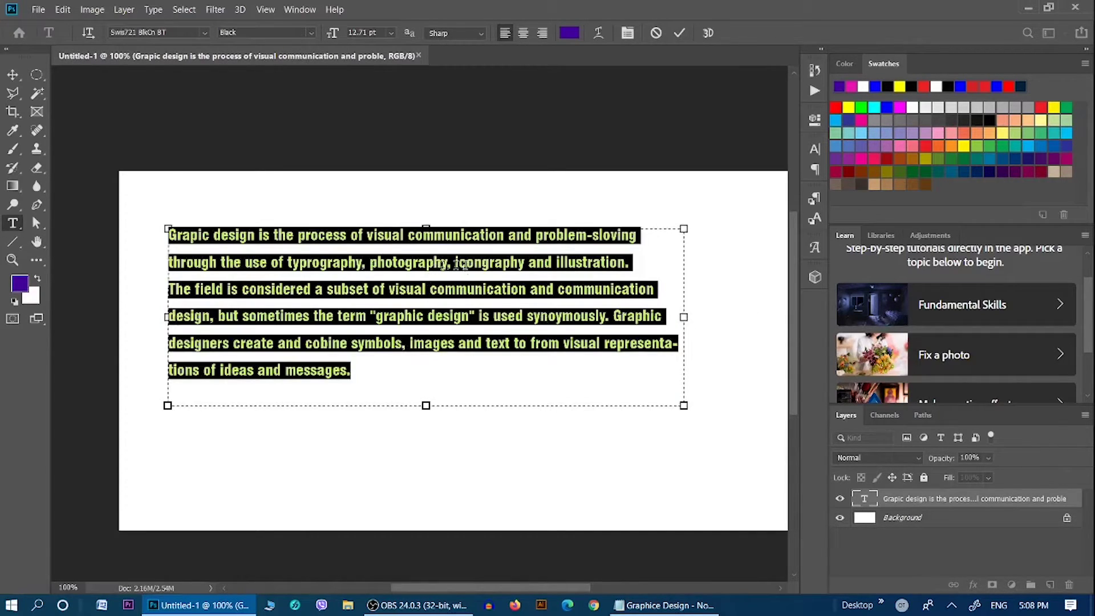
left_click_drag(426, 405, 425, 394)
left_click(414, 302)
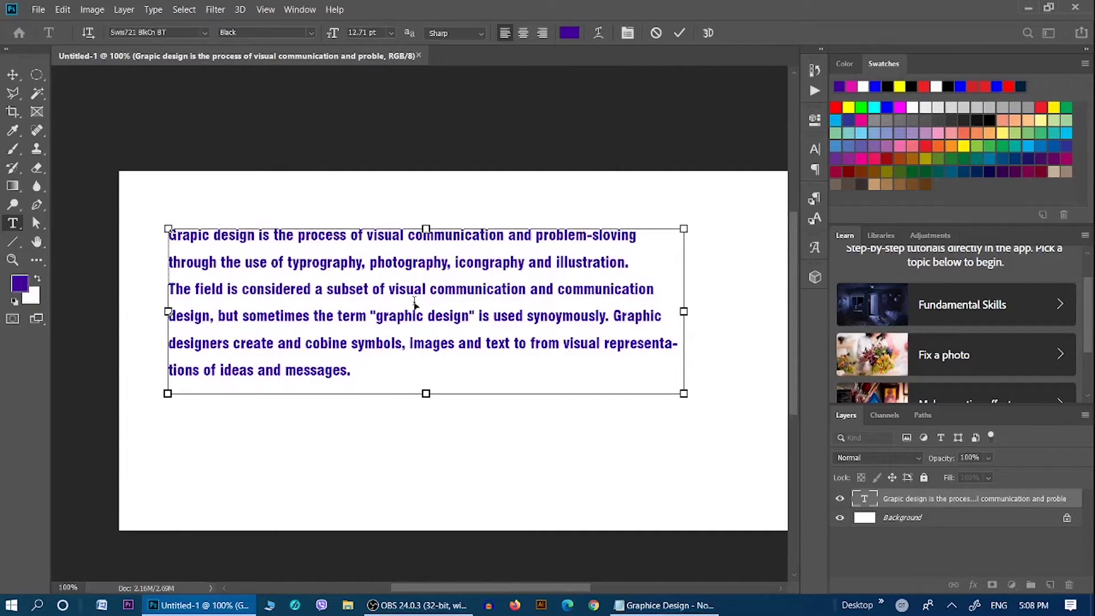
key("ctrl+a")
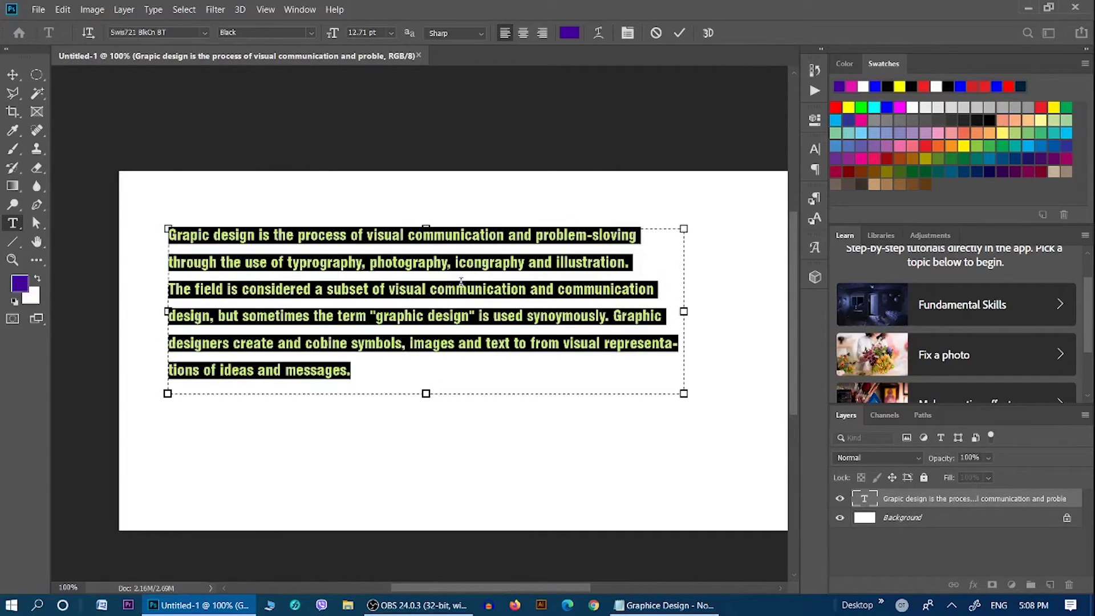
- In the Paragraph panel, try center, right and each justify-last-line alignment on the paragraph
left_click(155, 10)
mouse_move(166, 44)
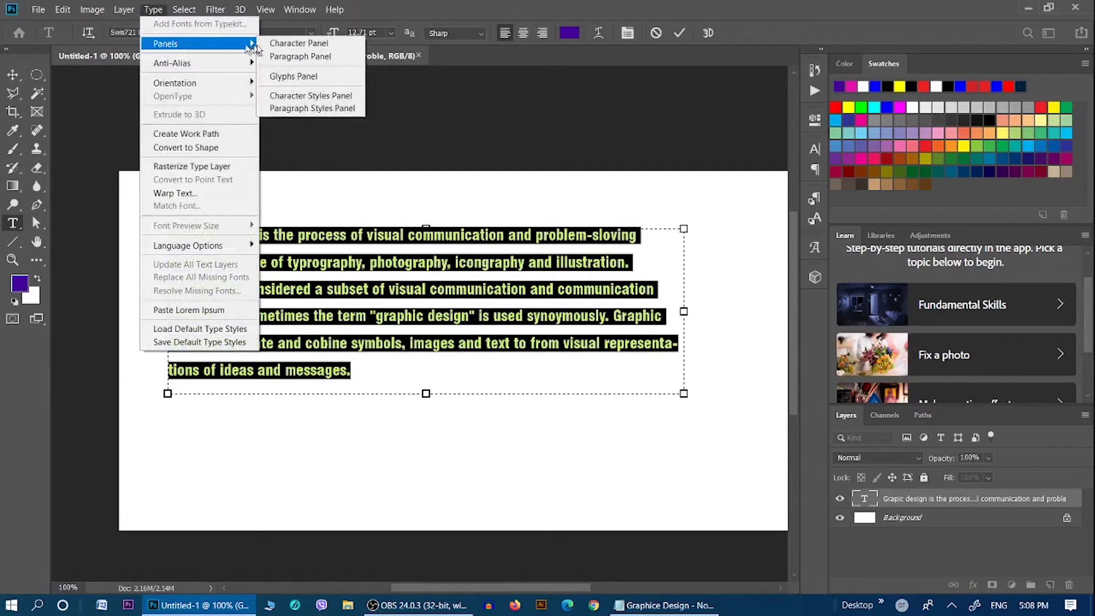
left_click(314, 57)
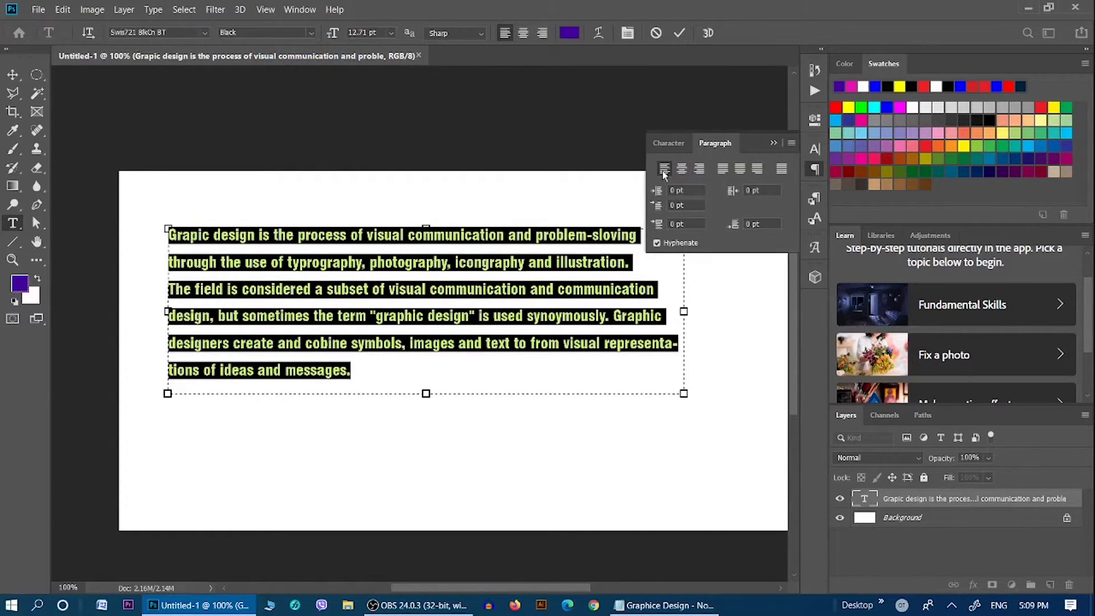
left_click(683, 169)
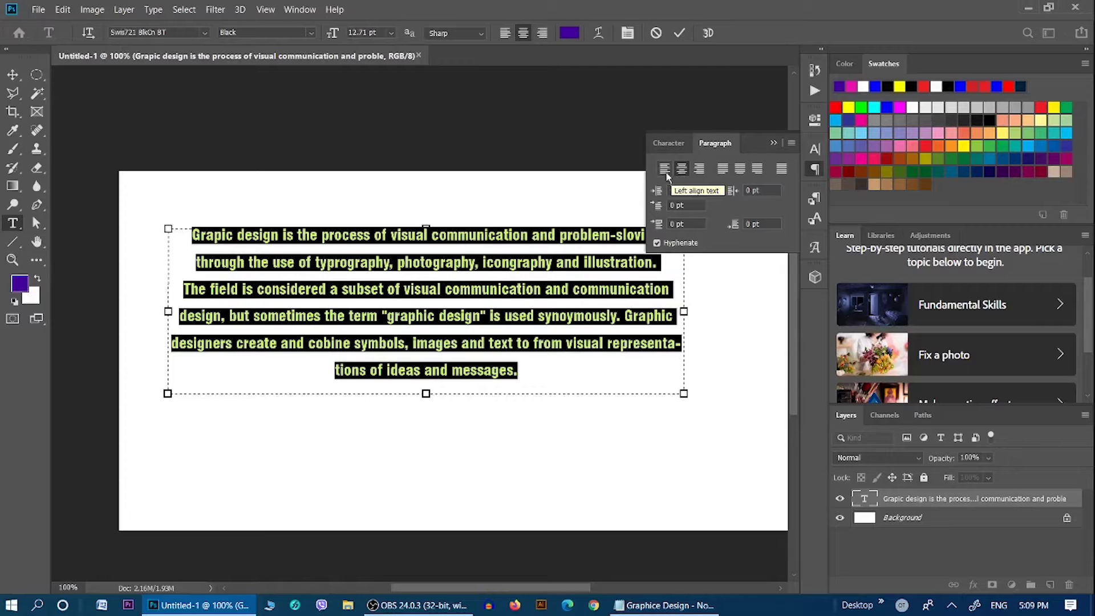
left_click(700, 169)
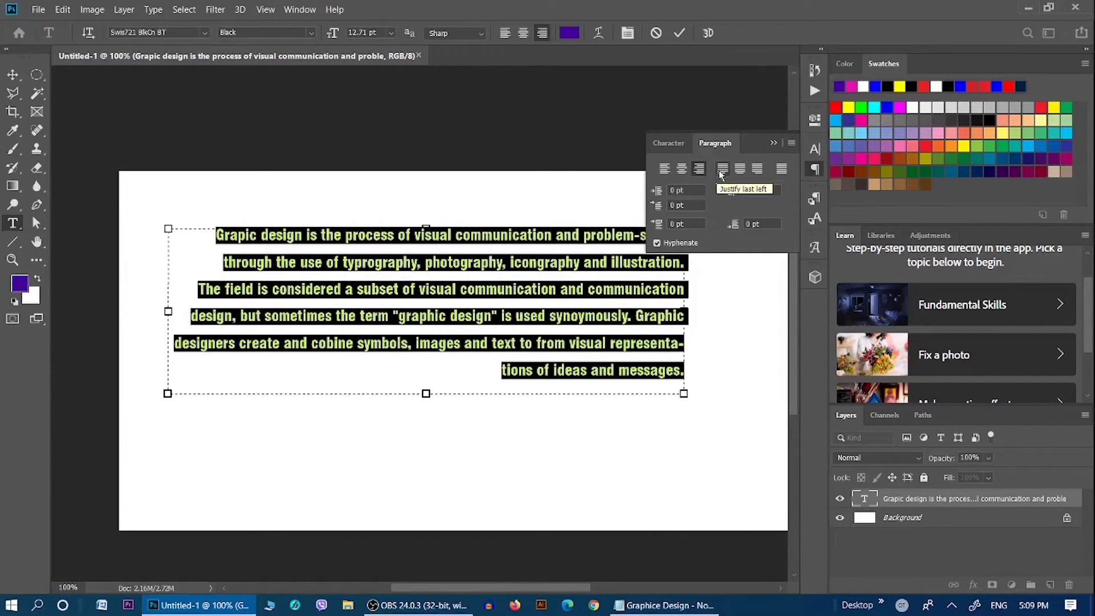
left_click(722, 169)
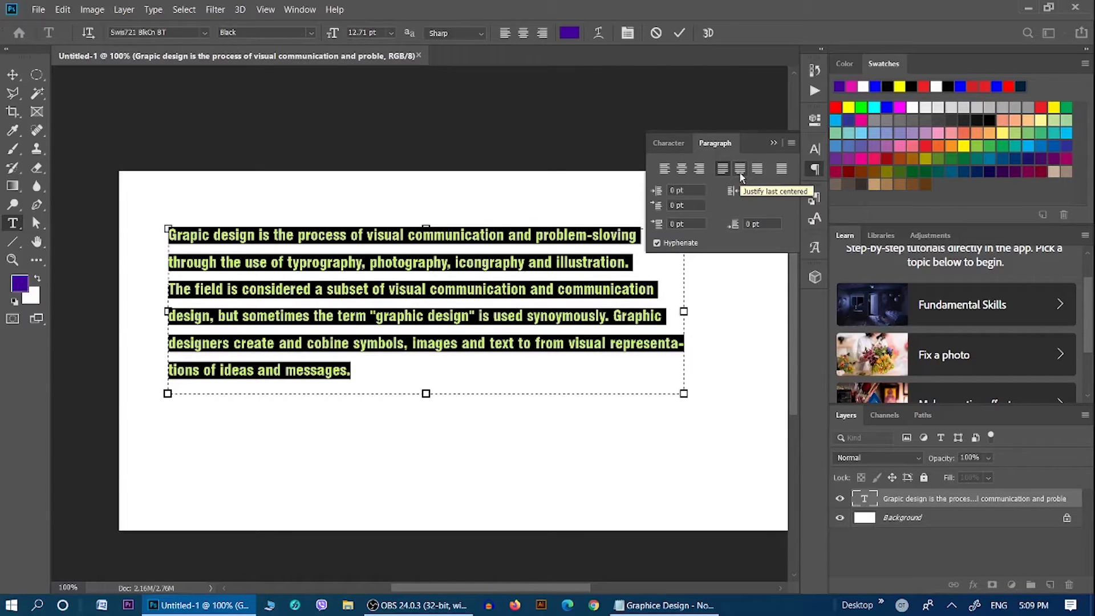
left_click(740, 171)
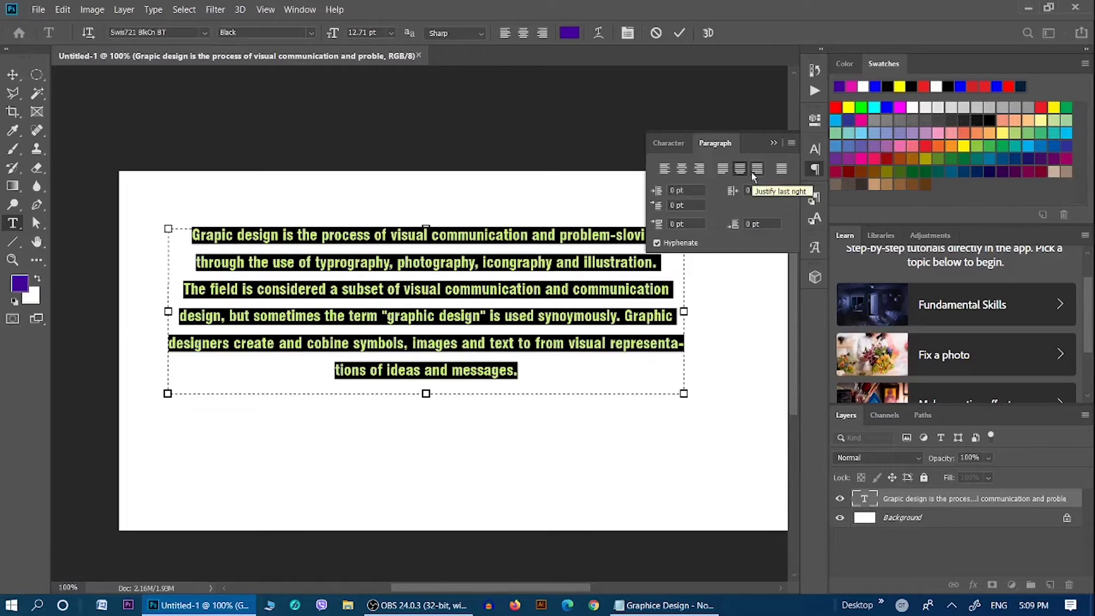
left_click(752, 173)
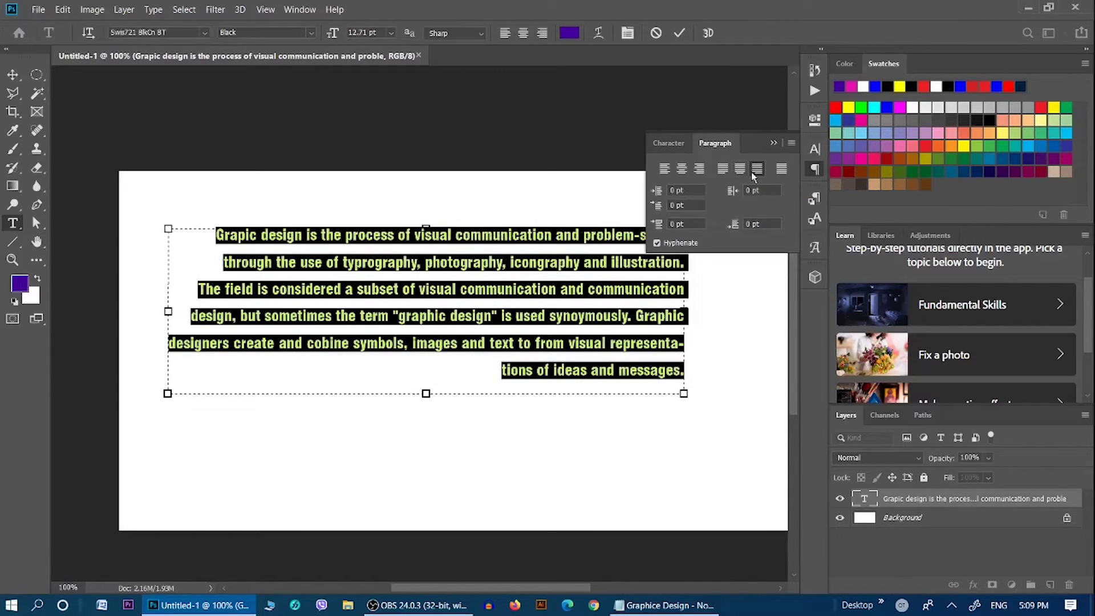
- Apply Justify All, narrow the text box slightly, collapse the panel and commit
left_click(783, 171)
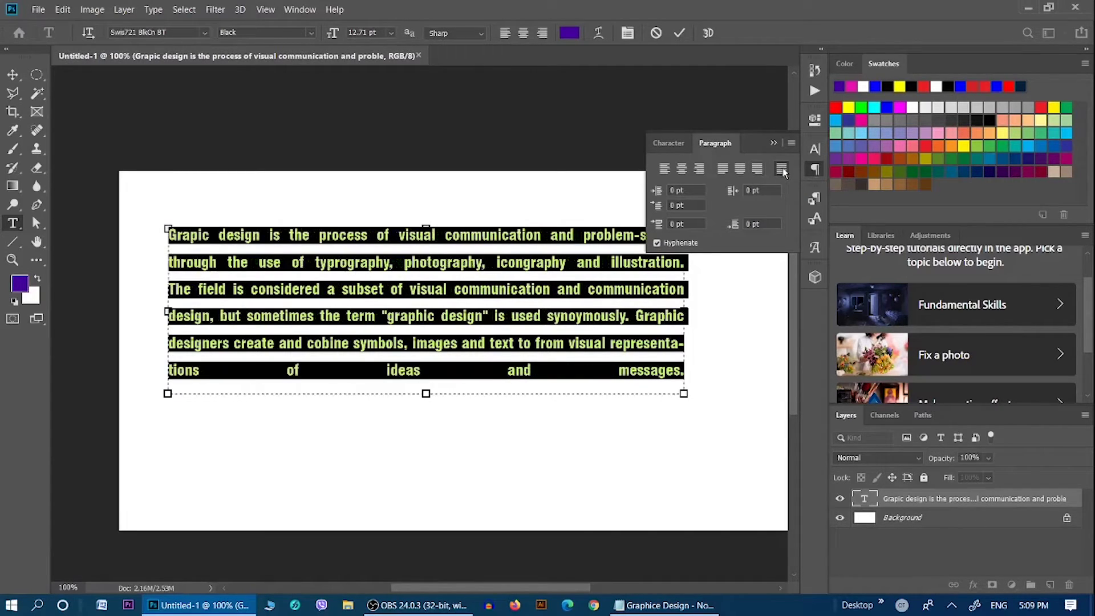
left_click_drag(685, 284, 677, 278)
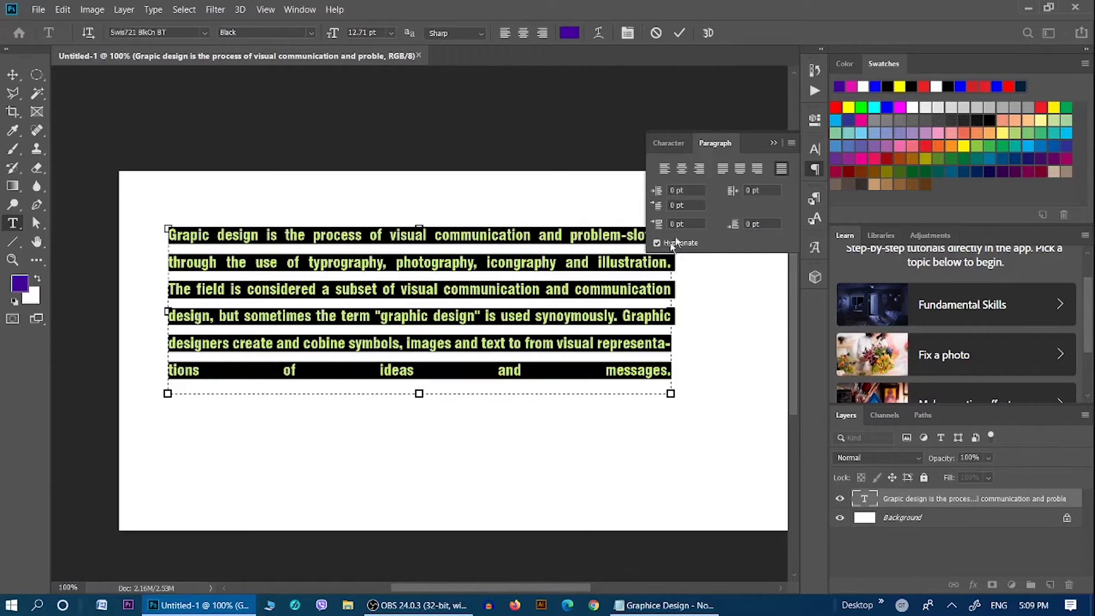
left_click(773, 144)
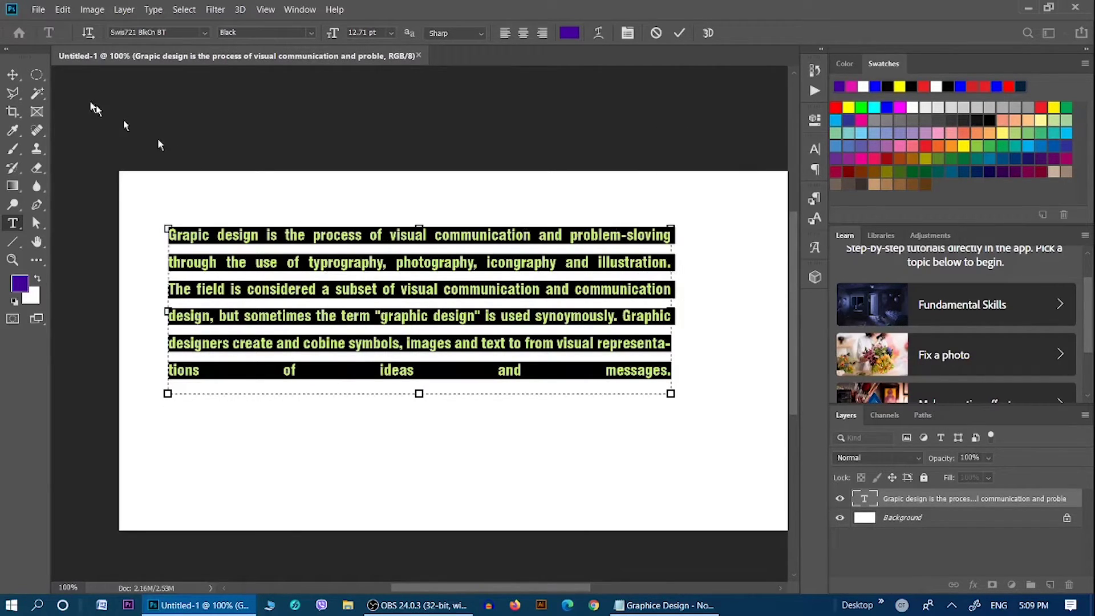
left_click(12, 76)
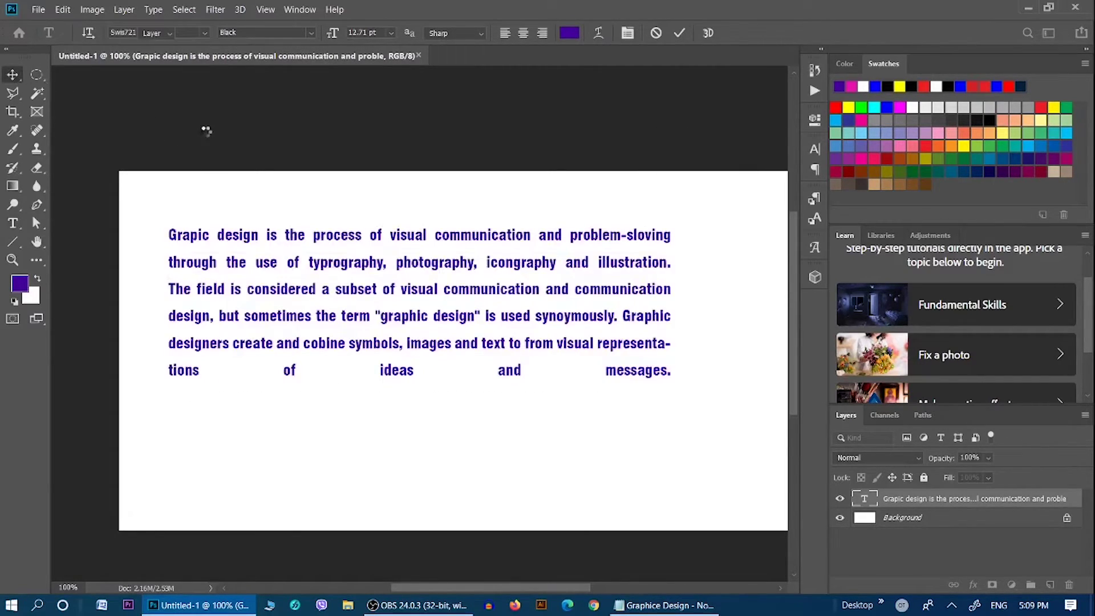
left_click(153, 9)
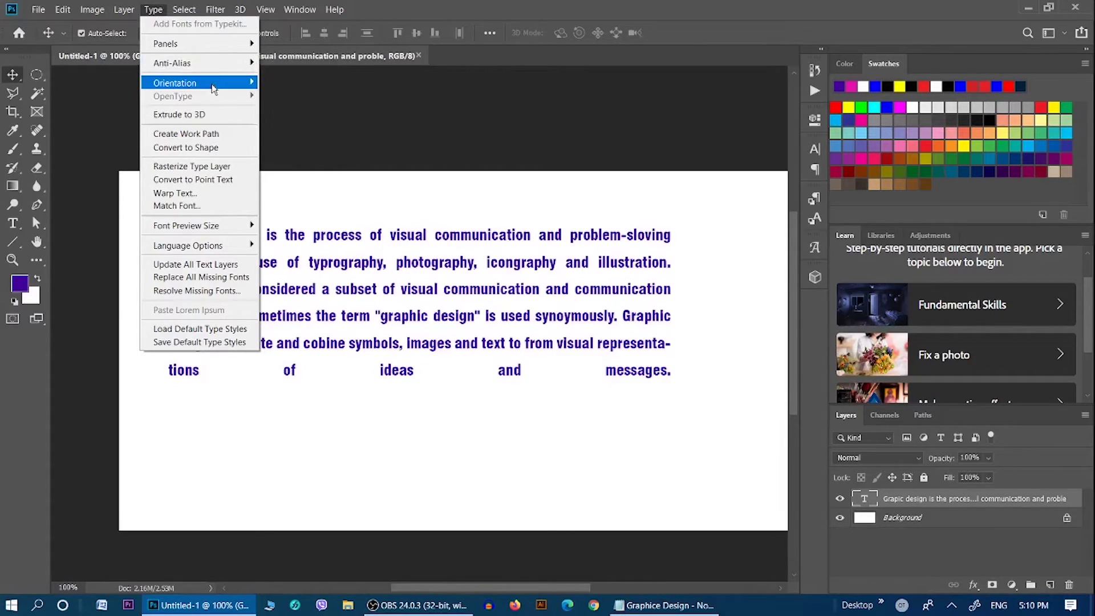
mouse_move(175, 83)
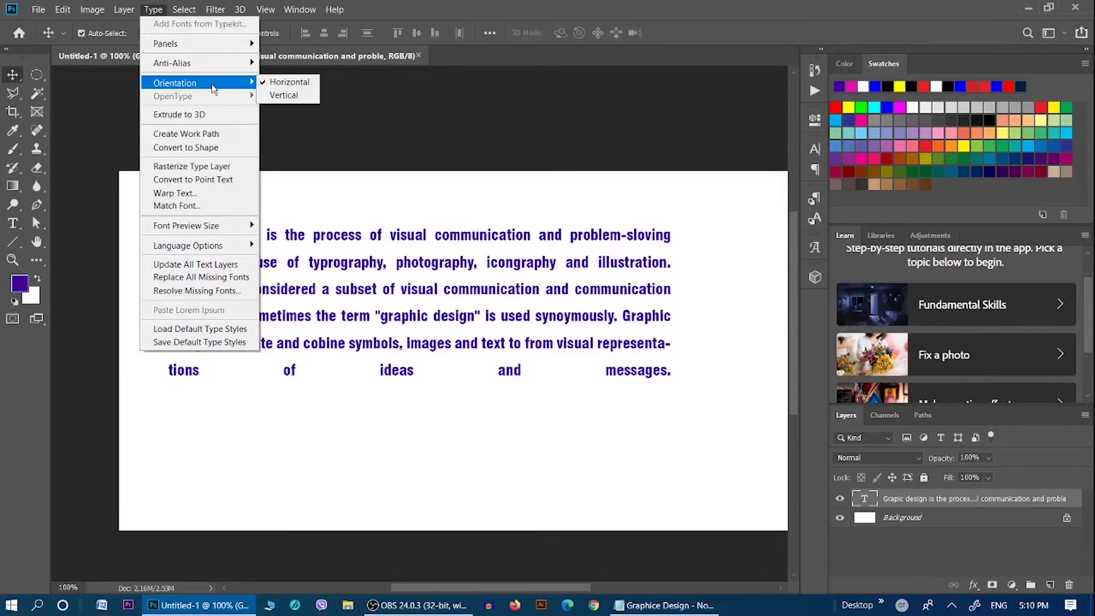
left_click(361, 240)
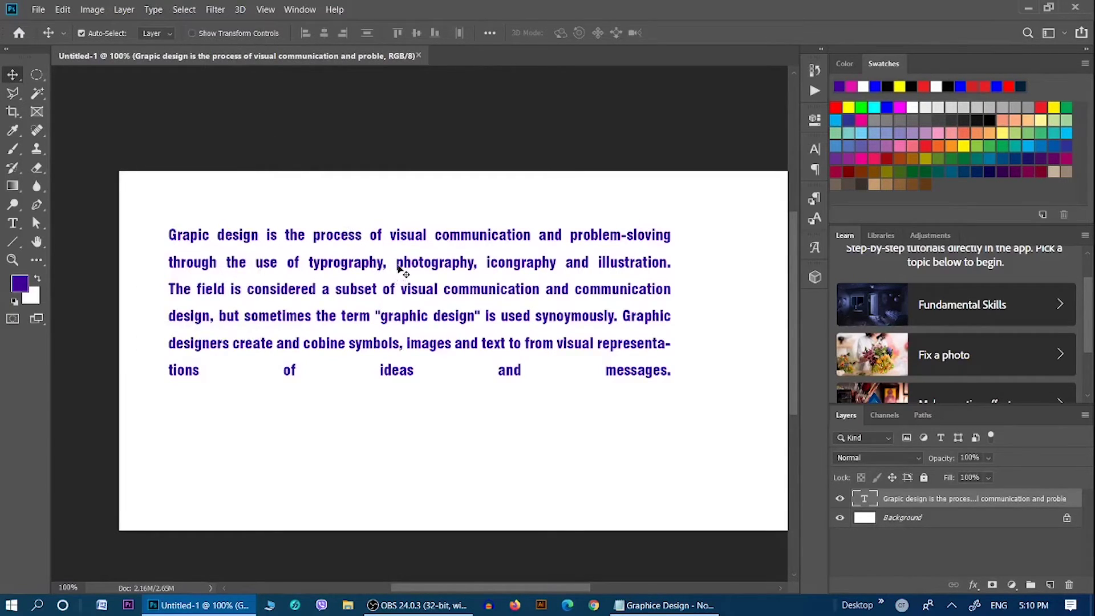
- Delete the paragraph layer and add a placeholder Lorem Ipsum text layer
key("Delete")
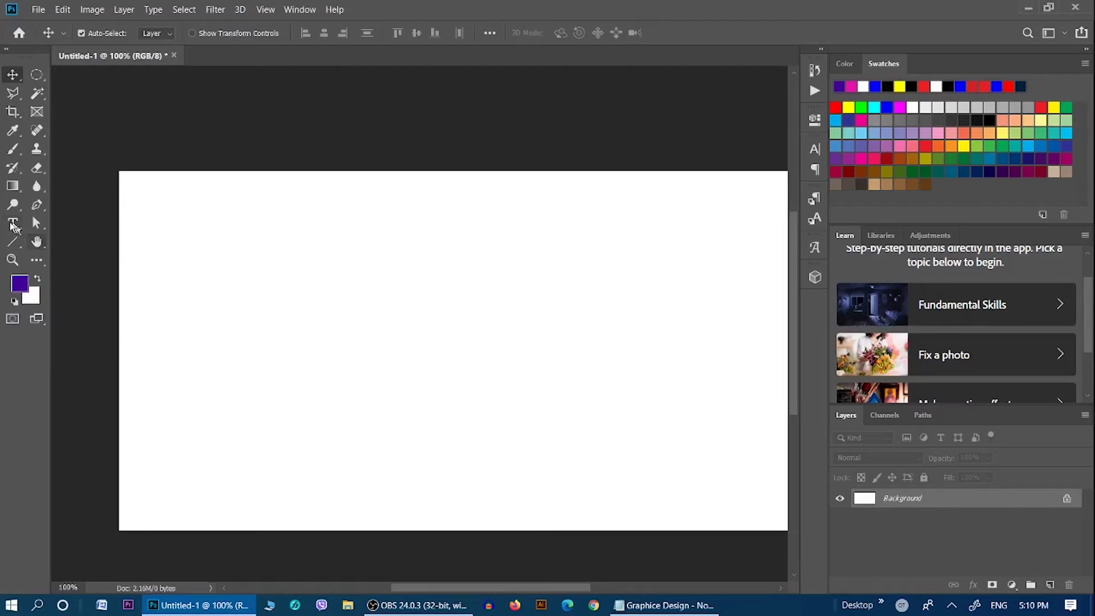
left_click(11, 224)
left_click(210, 259)
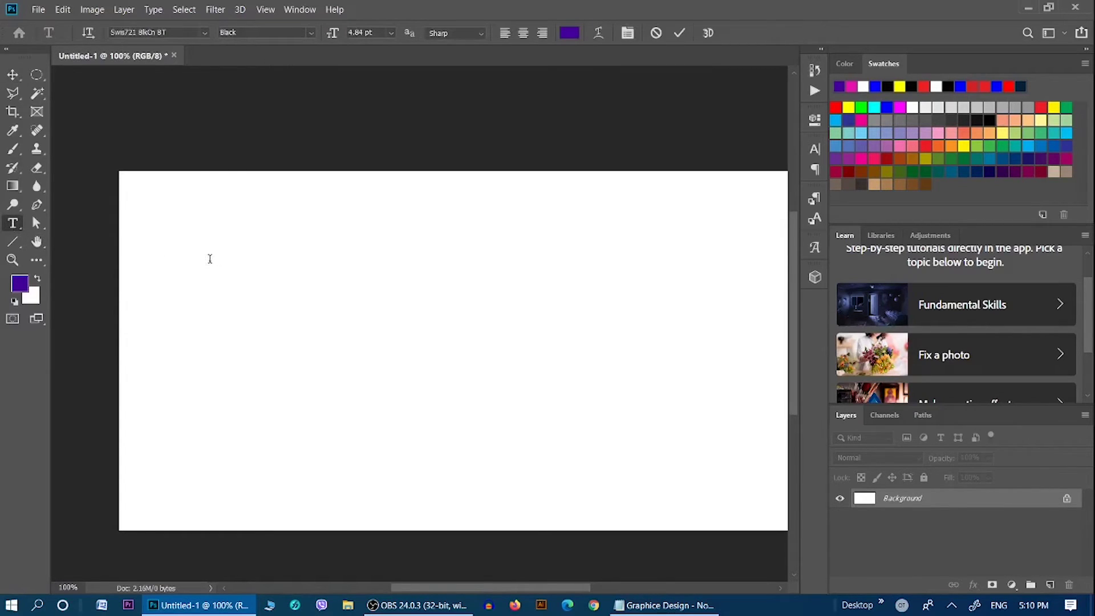
left_click(12, 74)
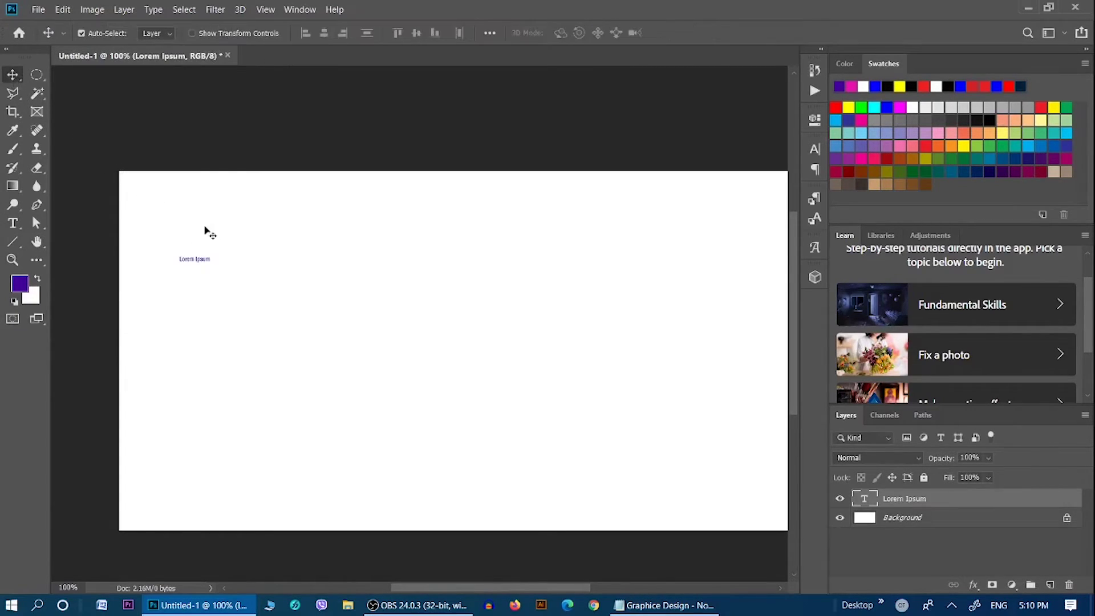
- Enlarge the Lorem Ipsum heading and move it into the upper part of the canvas
mouse_move(205, 230)
left_mouse_down()
mouse_move(437, 312)
mouse_move(525, 325)
left_mouse_up()
key("ctrl+t")
key("Return")
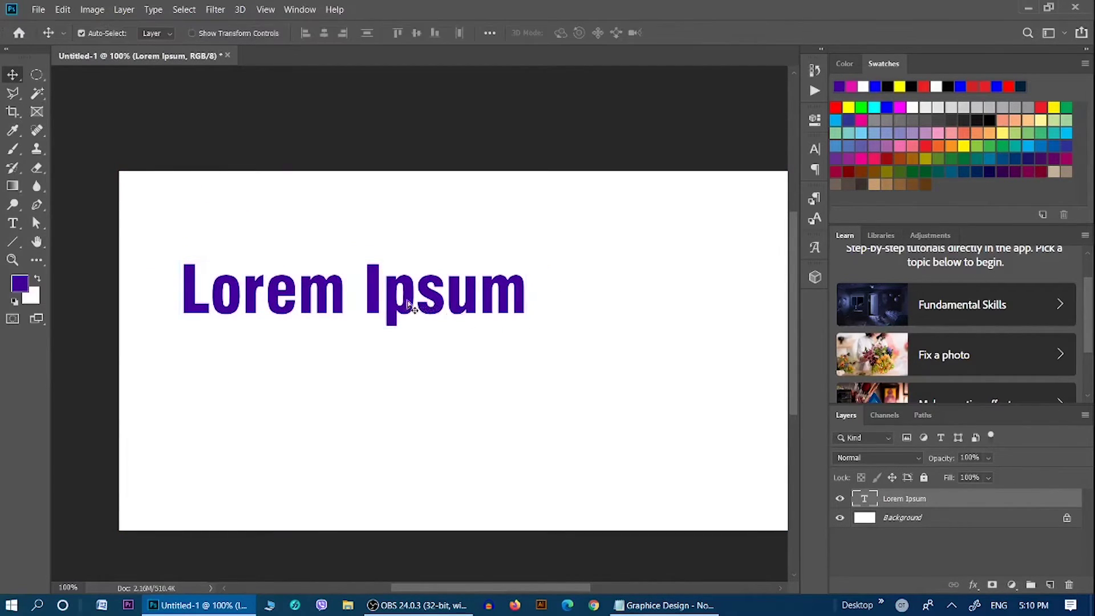
left_click_drag(405, 304, 457, 252)
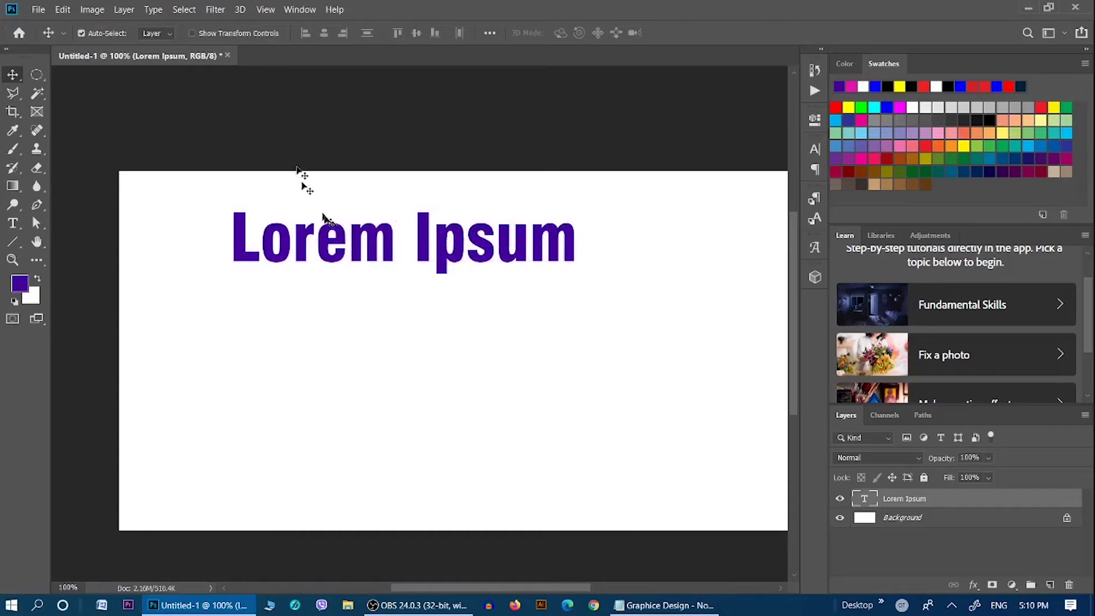
left_click_drag(388, 239, 369, 238)
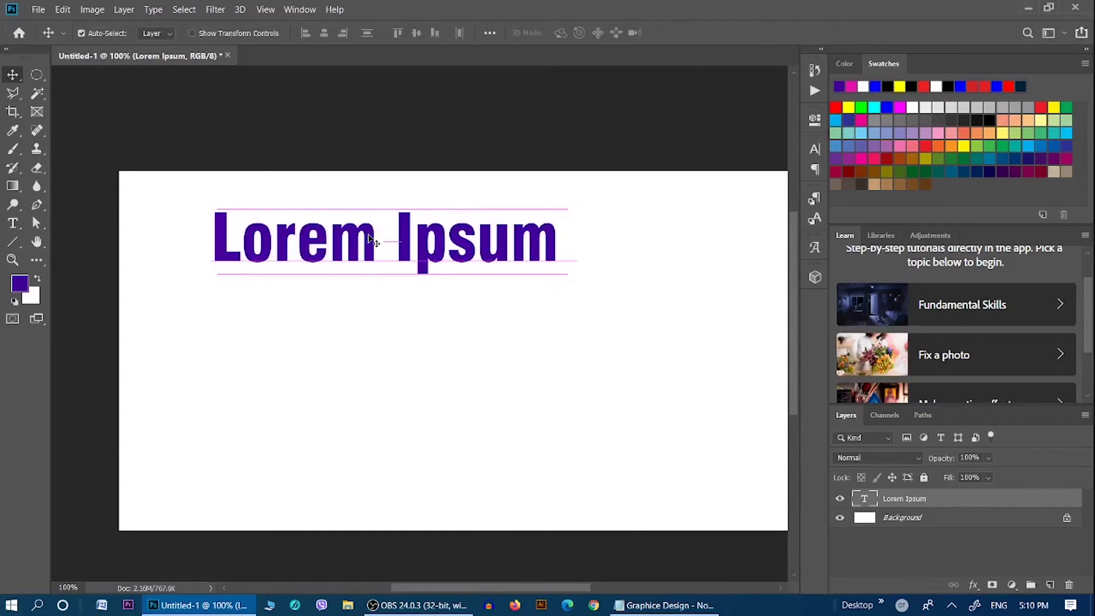
- Make the heading vertical text, shrink it to about 43%, and position it upper left
left_click(148, 9)
mouse_move(174, 82)
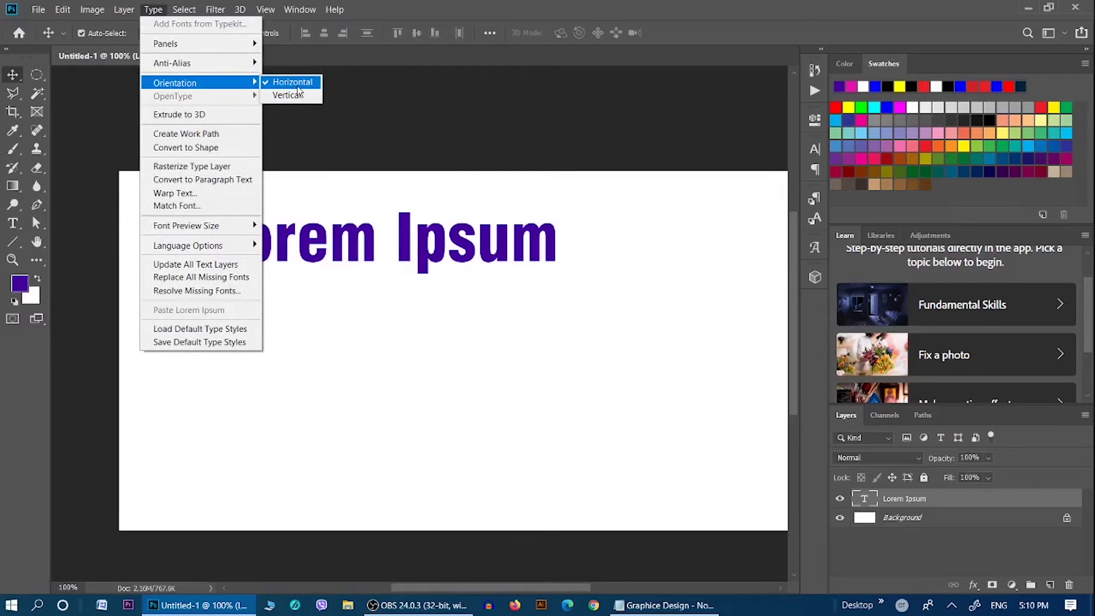
left_click(291, 95)
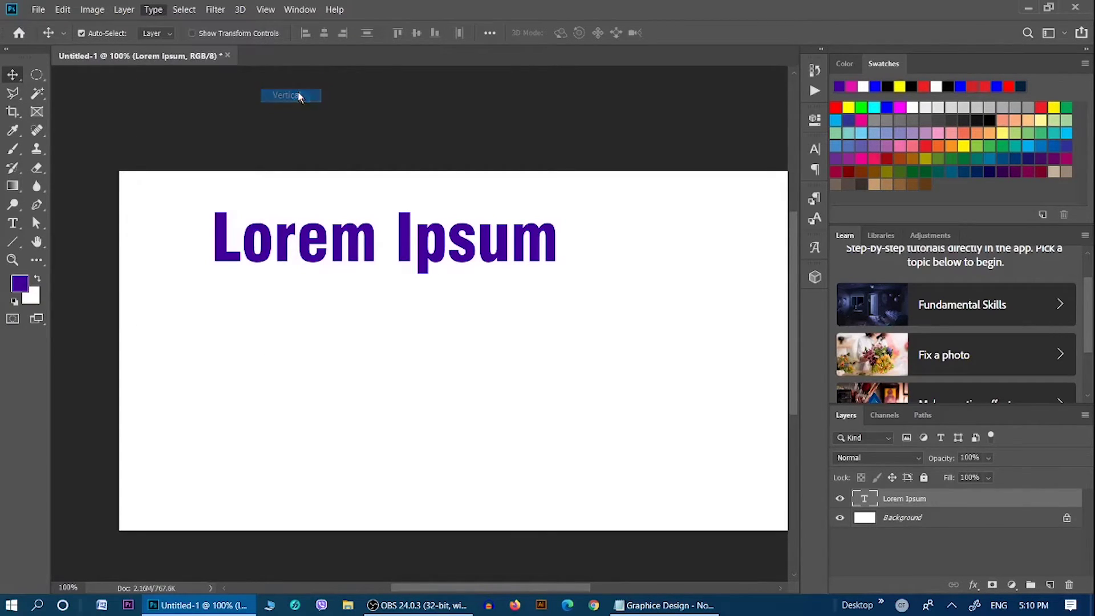
left_click_drag(560, 348, 331, 265)
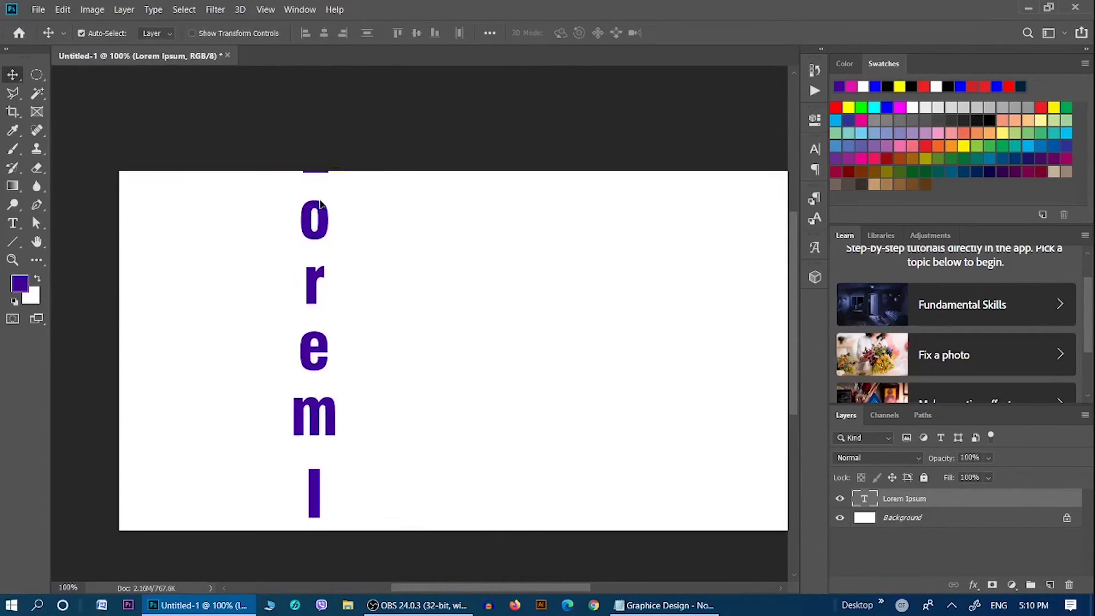
key("ctrl+t")
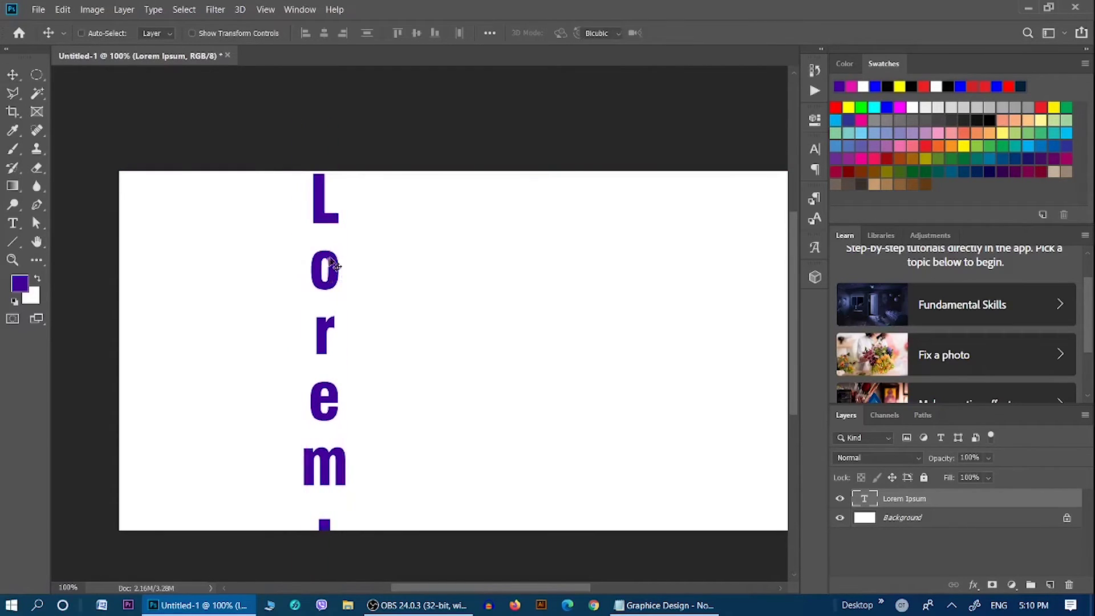
left_click_drag(351, 197, 291, 362)
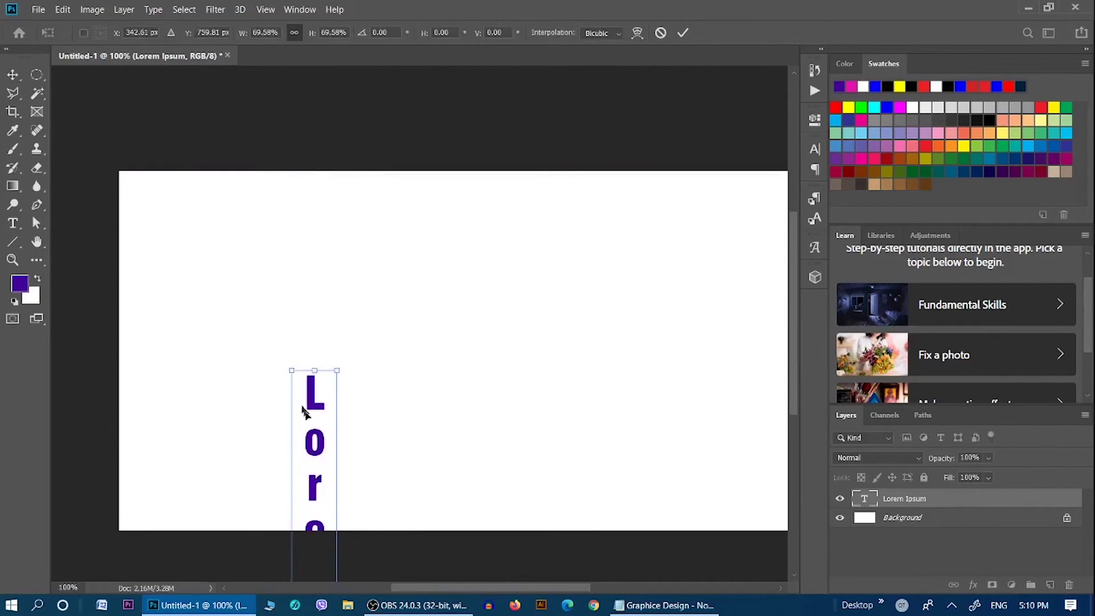
left_click_drag(306, 411, 304, 229)
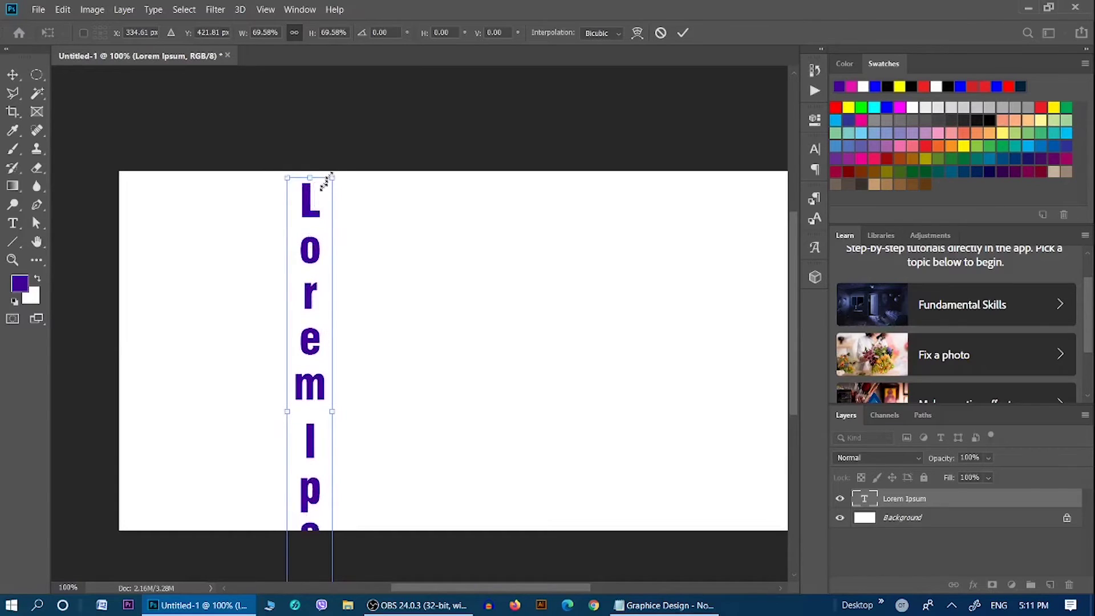
left_click_drag(332, 178, 315, 354)
mouse_move(304, 399)
left_mouse_down()
mouse_move(337, 242)
mouse_move(333, 258)
left_mouse_up()
key("Return")
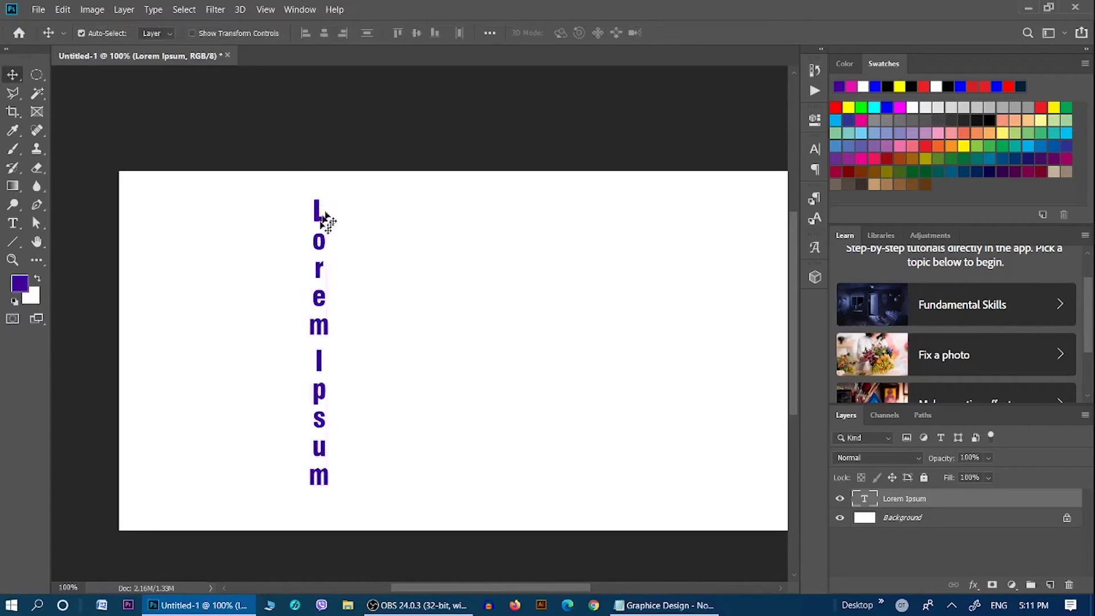
left_click_drag(326, 215, 318, 217)
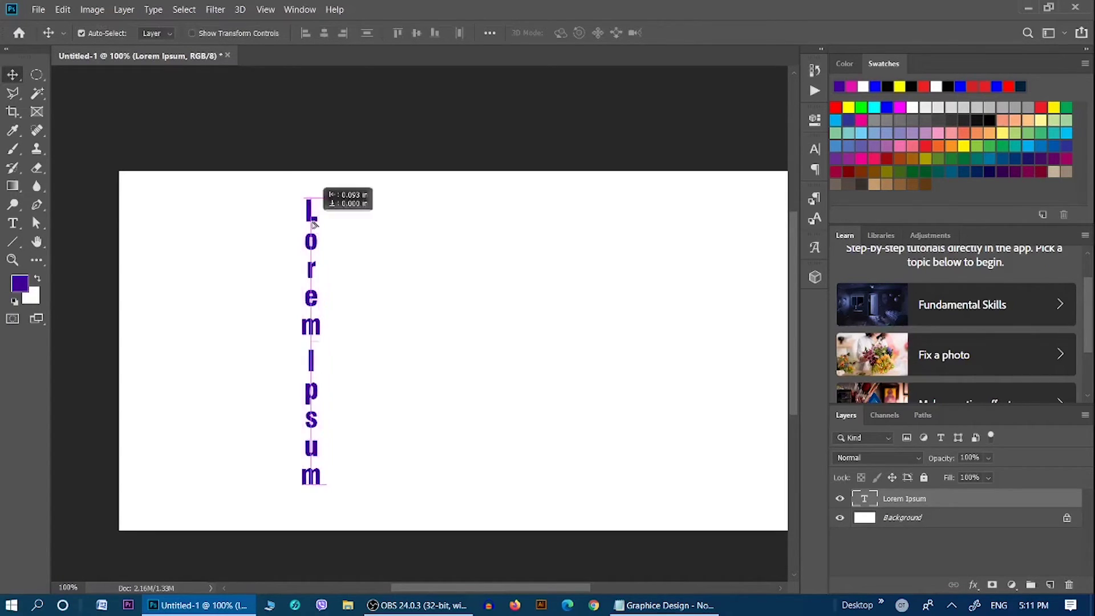
- Switch the heading back to horizontal orientation and move it down and right
left_click(152, 9)
mouse_move(175, 83)
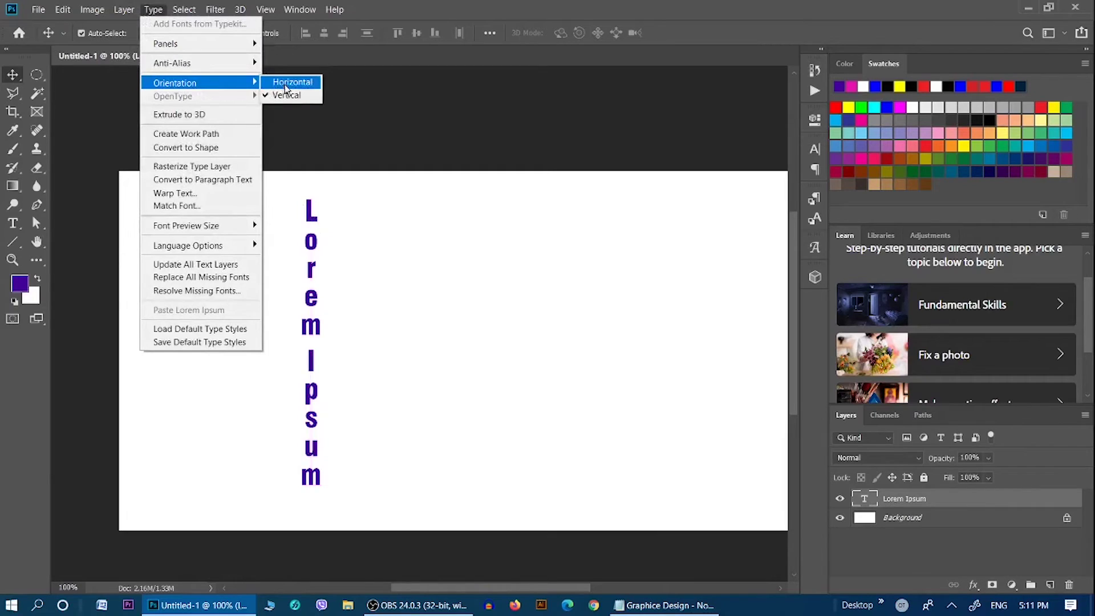
left_click(286, 82)
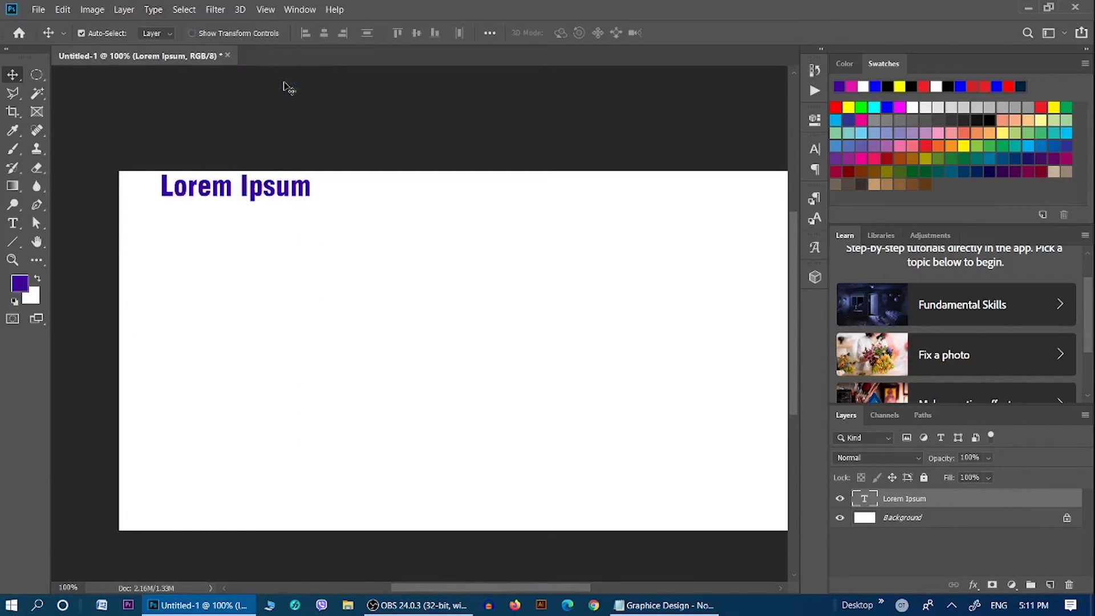
mouse_move(268, 197)
left_mouse_down()
mouse_move(411, 277)
mouse_move(373, 276)
left_mouse_up()
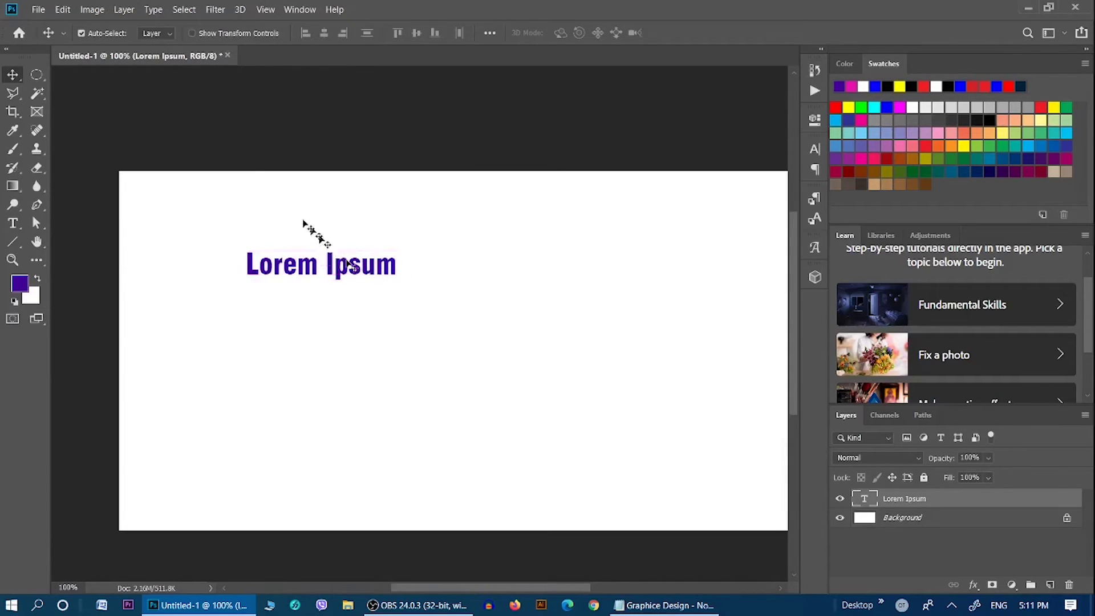
left_click(154, 9)
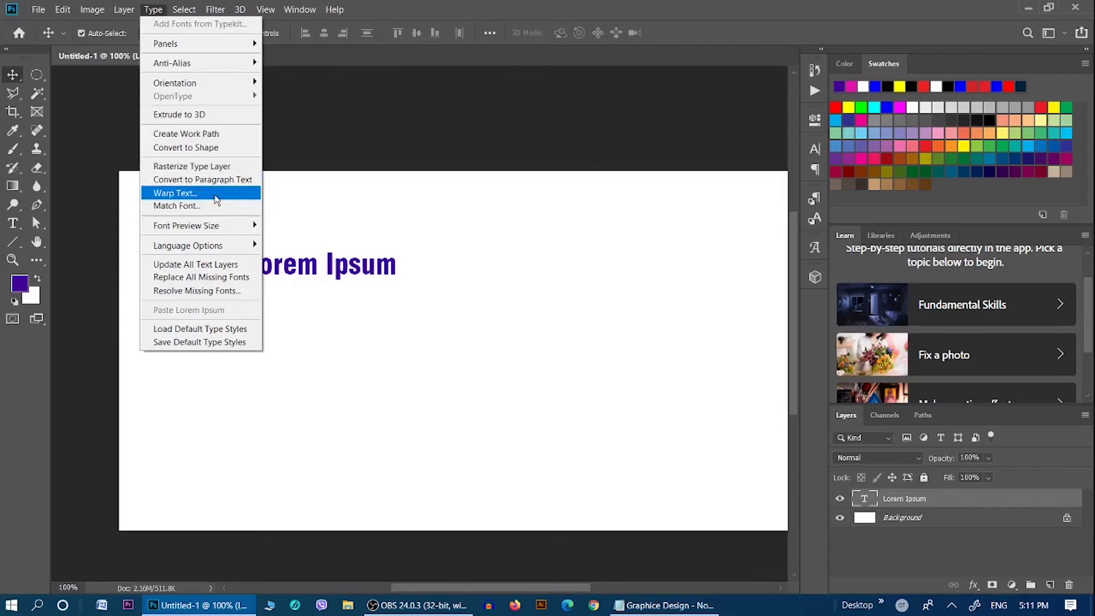
left_click(215, 197)
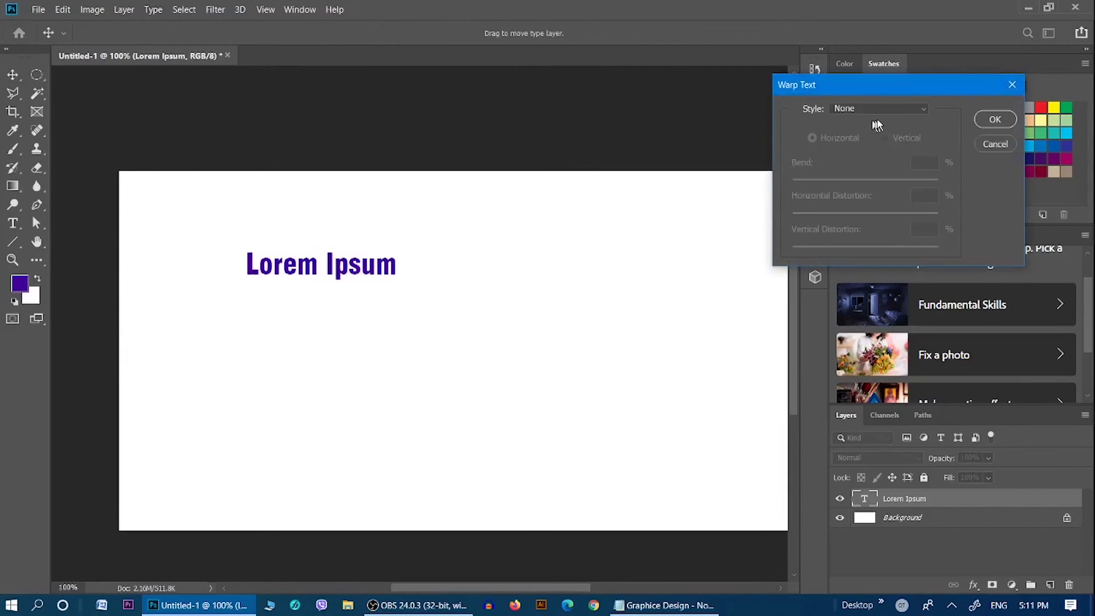
left_click(879, 109)
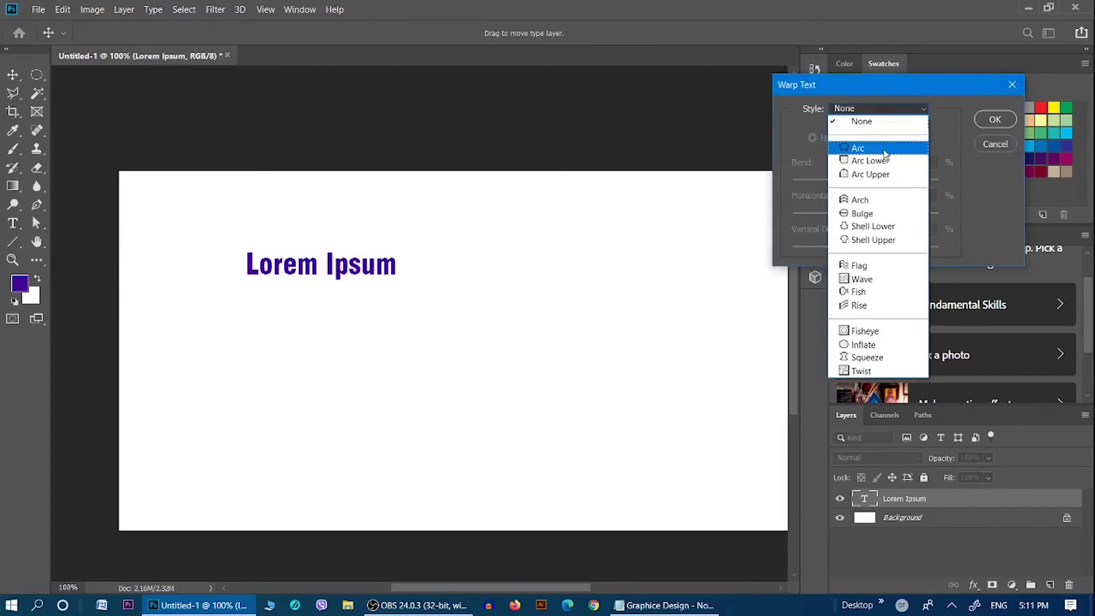
left_click(884, 150)
left_click(900, 114)
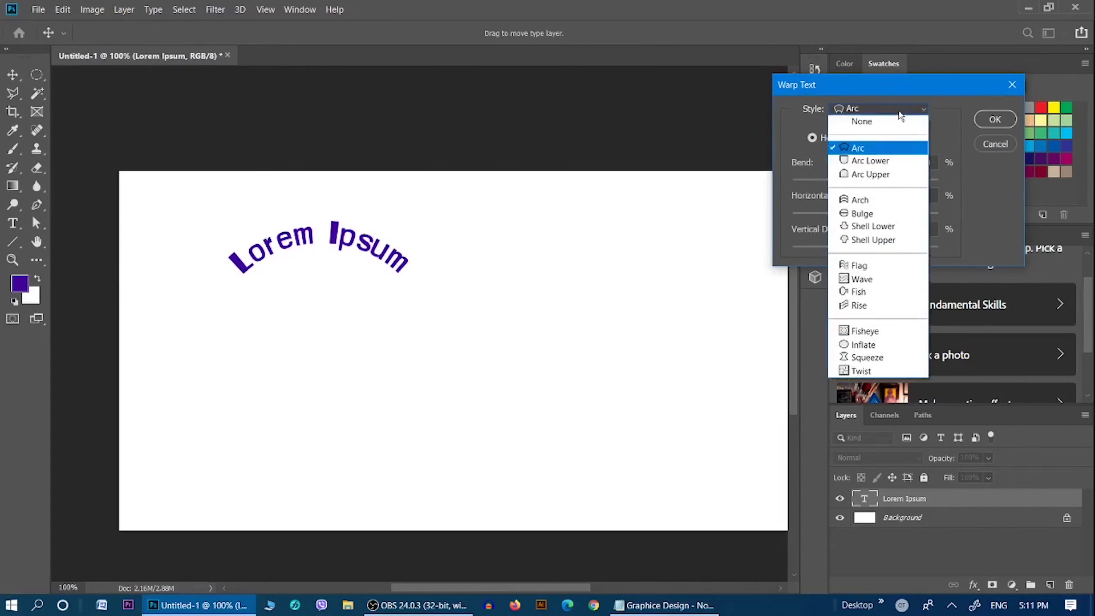
left_click(897, 161)
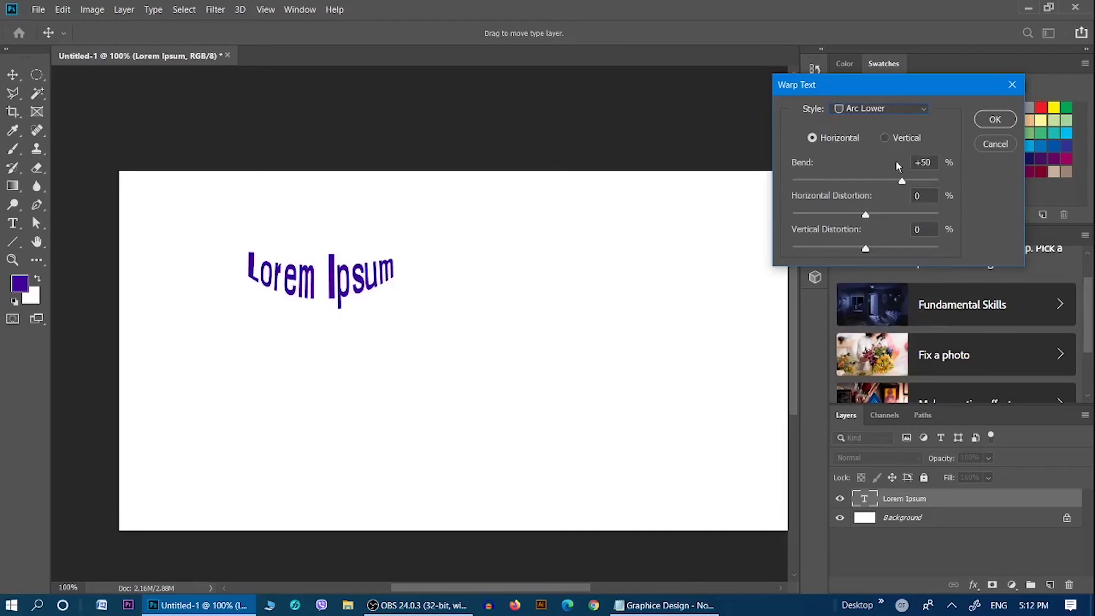
left_click(873, 110)
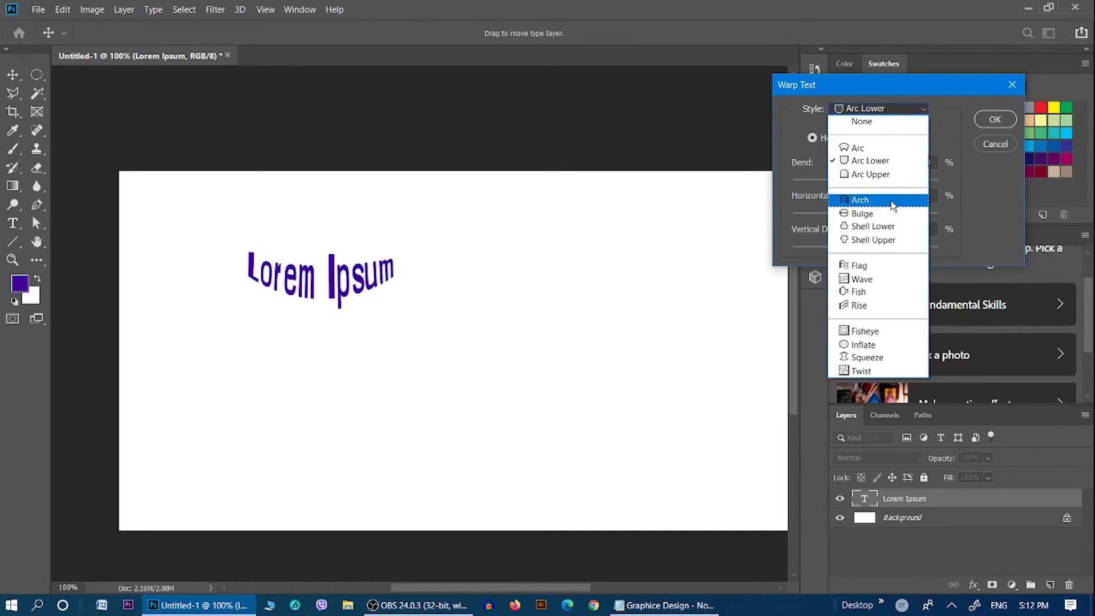
left_click(893, 201)
left_click(870, 110)
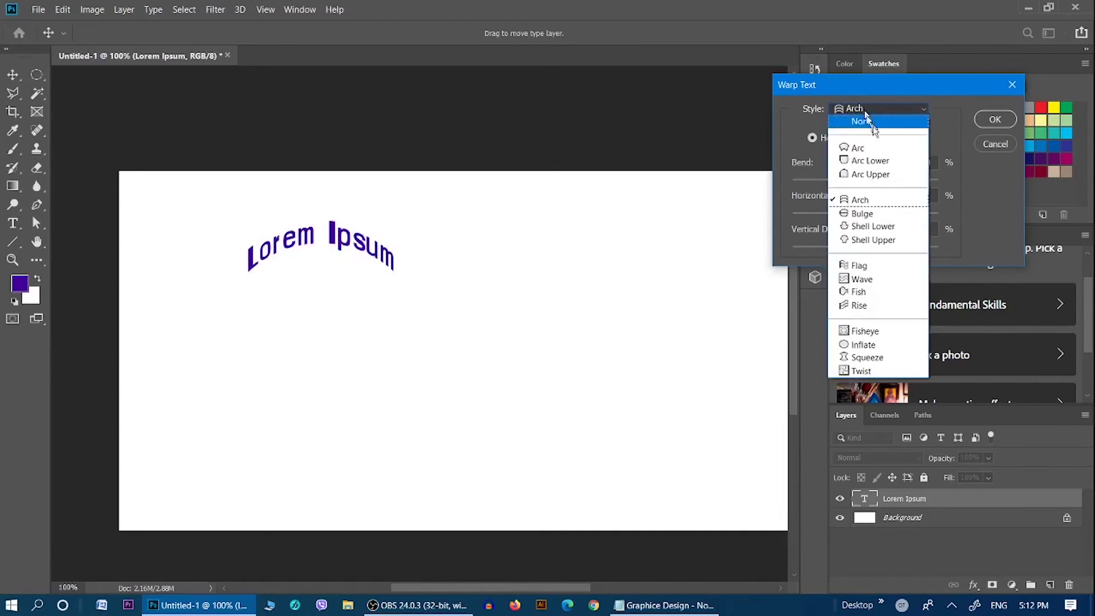
left_click(893, 266)
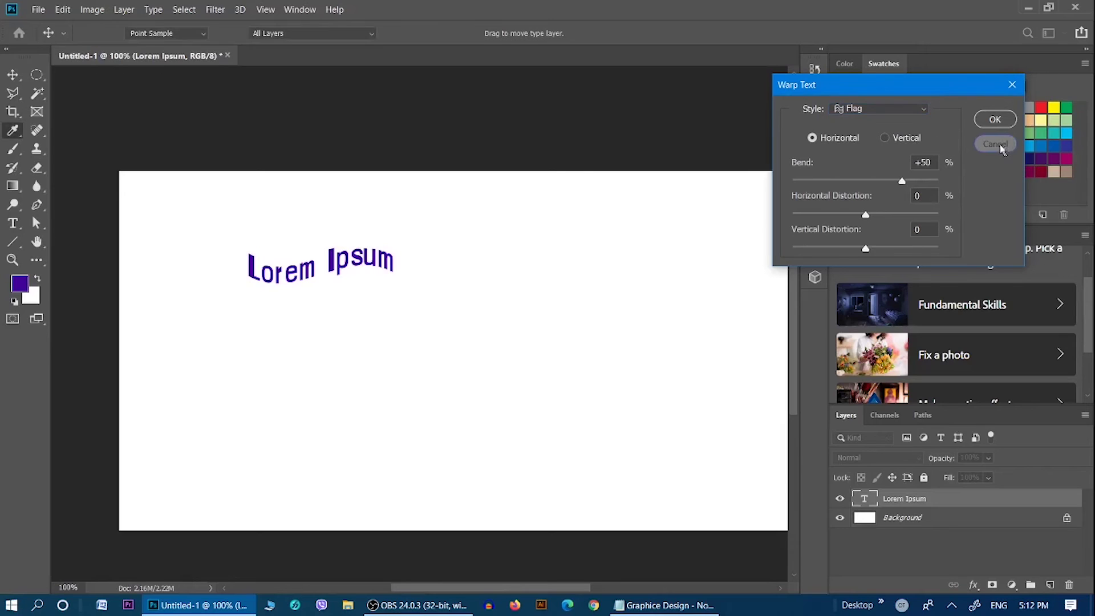
left_click(995, 119)
key("ctrl+z")
left_click(152, 9)
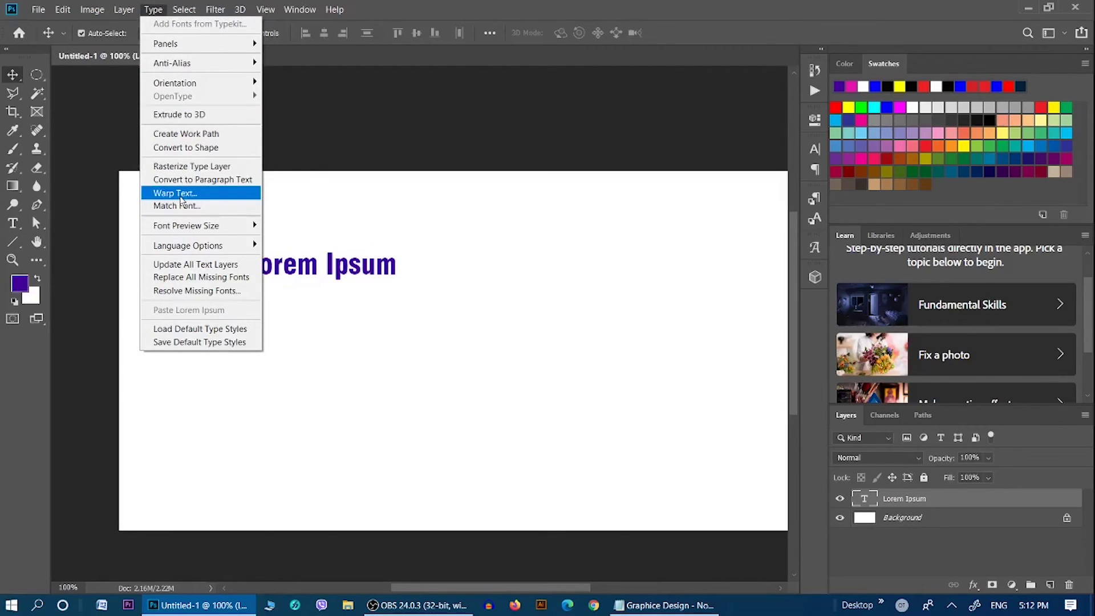
- Close the Type menu without converting to shape and nudge Lorem Ipsum slightly left and up
left_click(311, 274)
left_click_drag(337, 275, 360, 273)
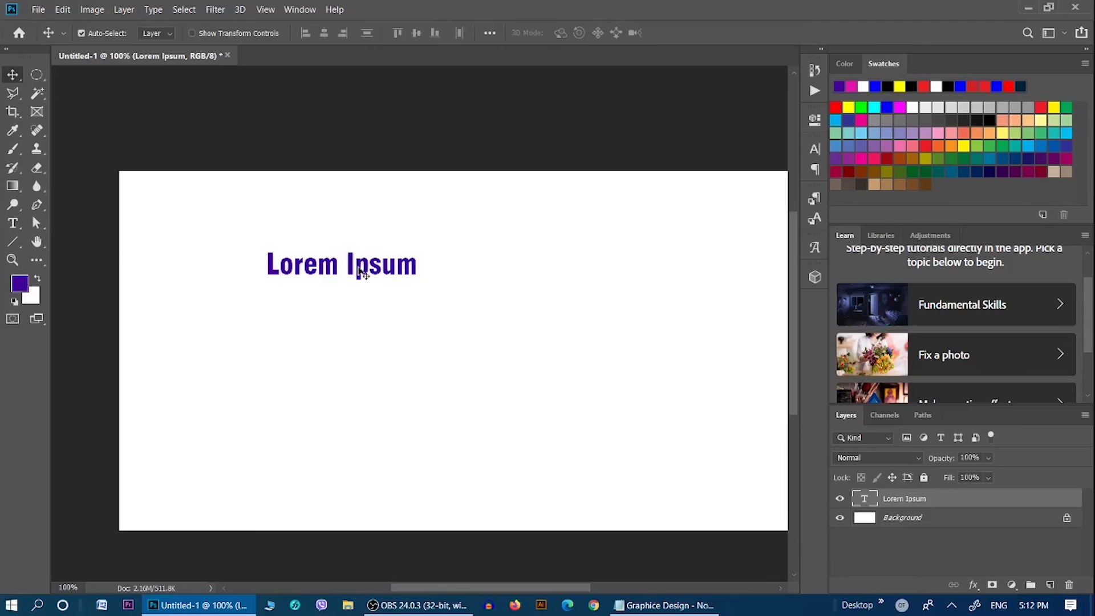
scroll(477, 299, "right", 3)
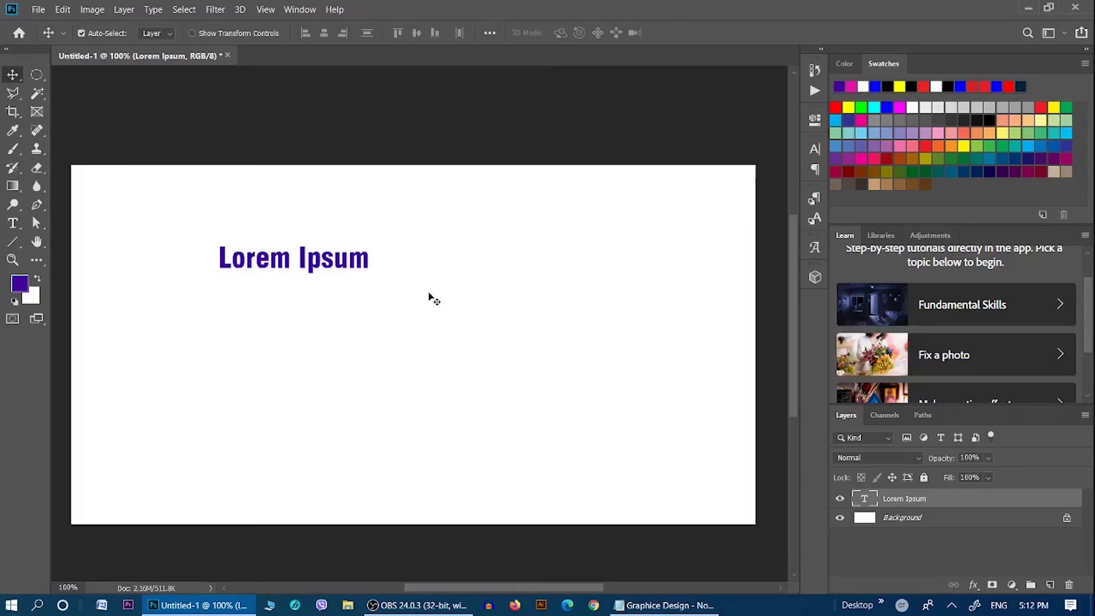
left_click(152, 14)
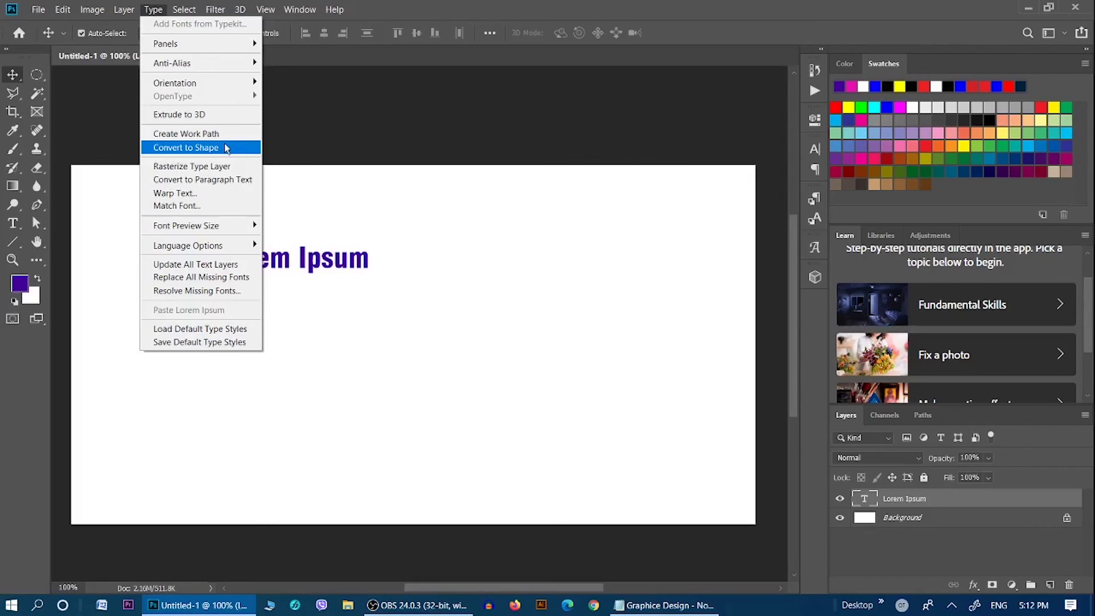
left_click_drag(351, 267, 333, 262)
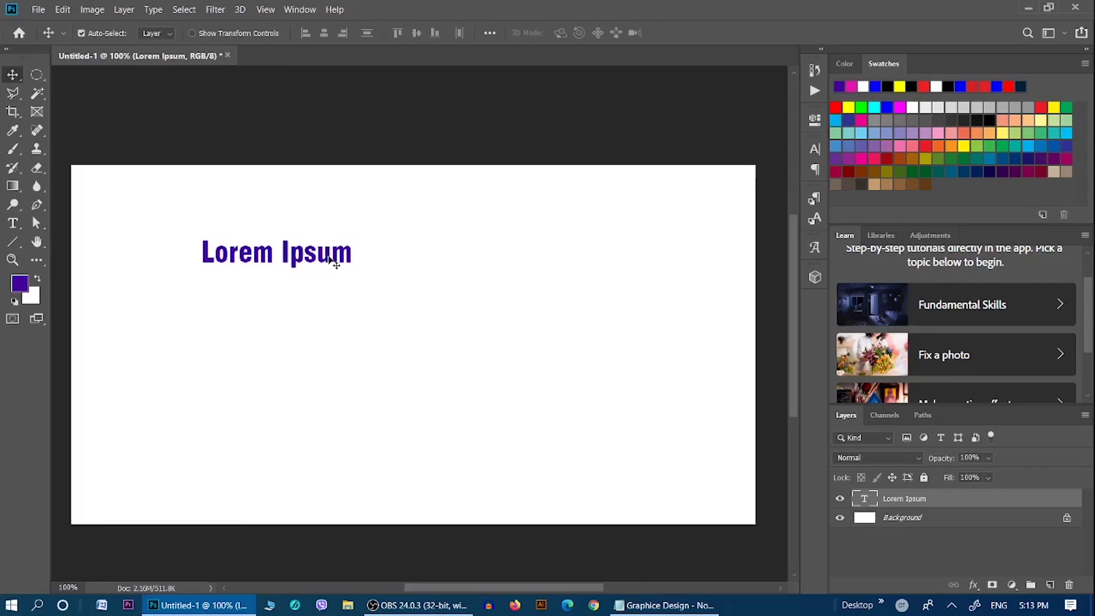